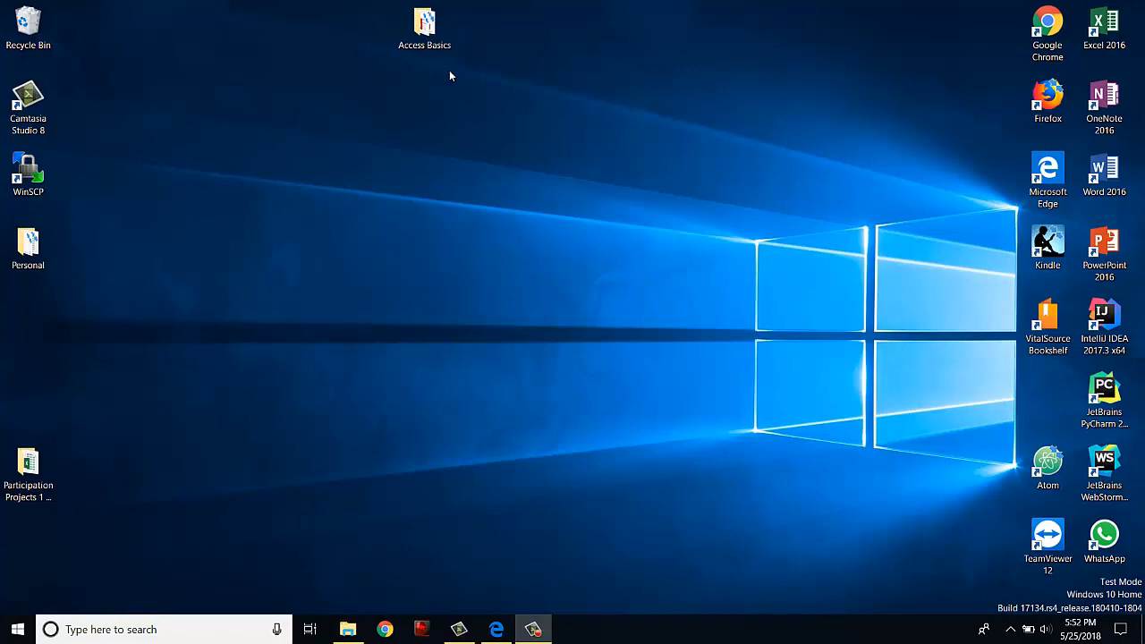
# Step: Open the Access Basics folder on the desktop and review the database table descriptions in instructions.pdf in Edge
pyautogui.doubleClick(427, 28)
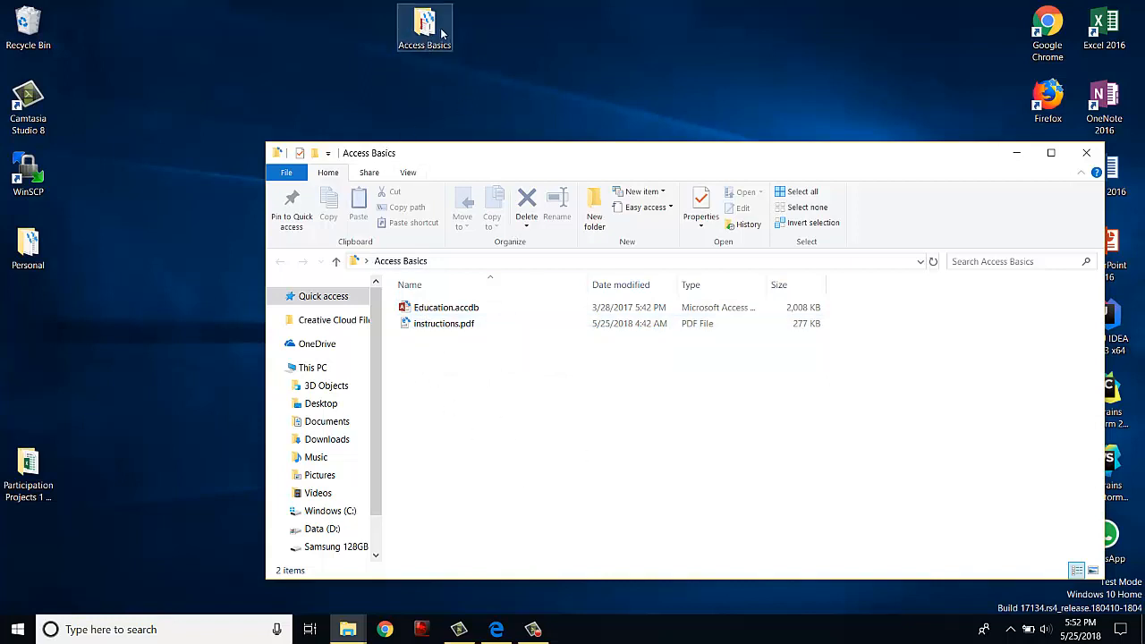
pyautogui.click(510, 633)
pyautogui.scroll(4, 385, 379)
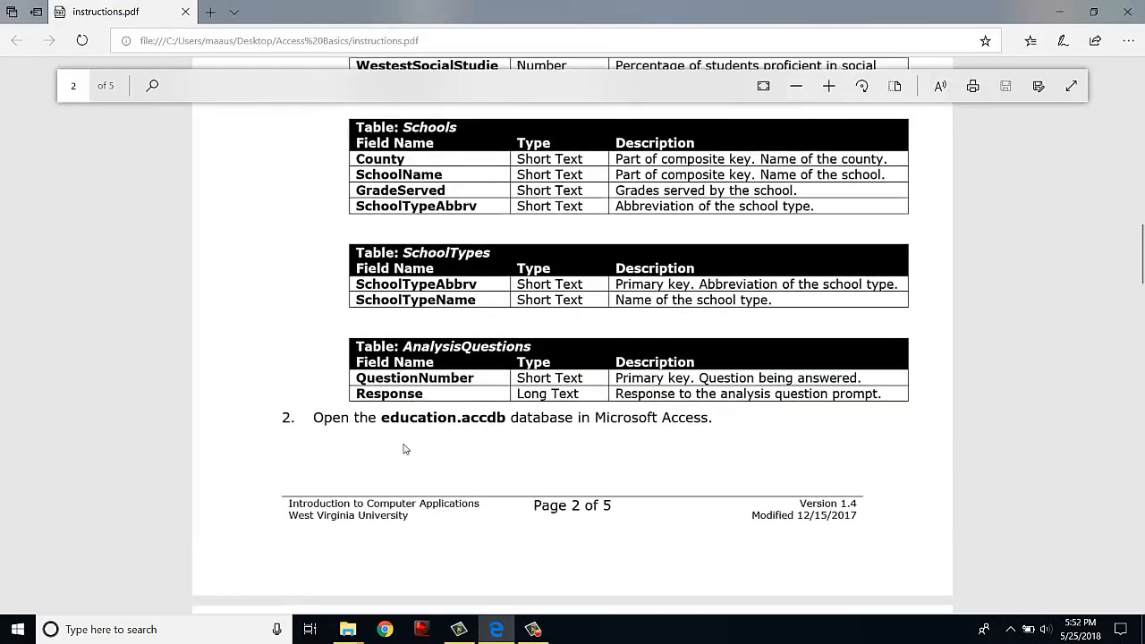
pyautogui.scroll(5, 404, 449)
pyautogui.scroll(-2, 422, 486)
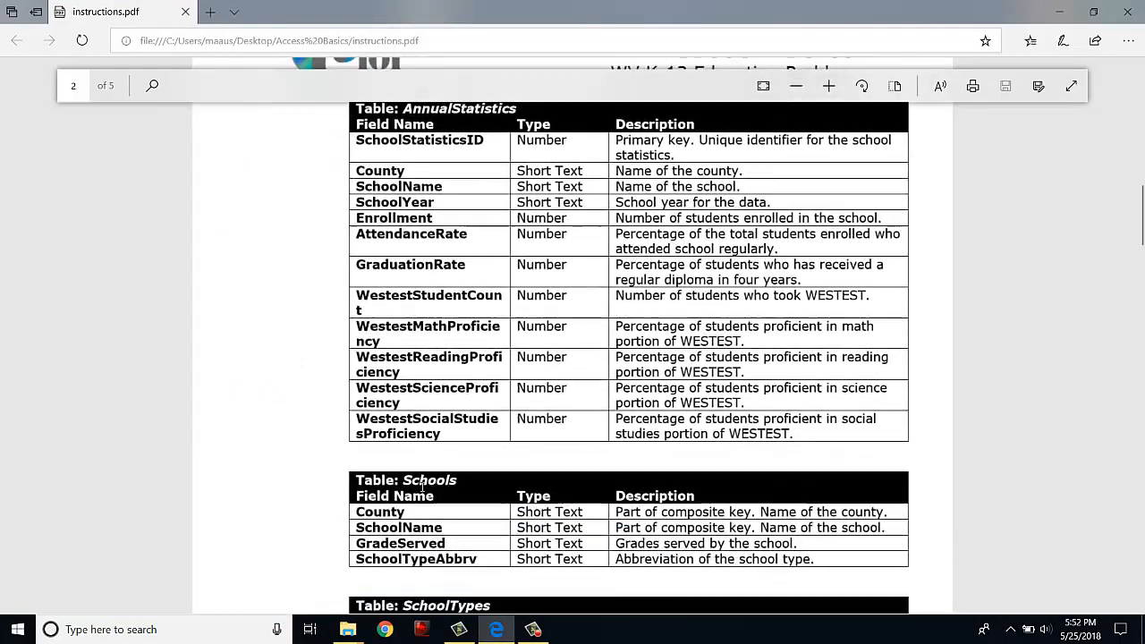
pyautogui.scroll(-2, 422, 486)
pyautogui.scroll(5, 418, 484)
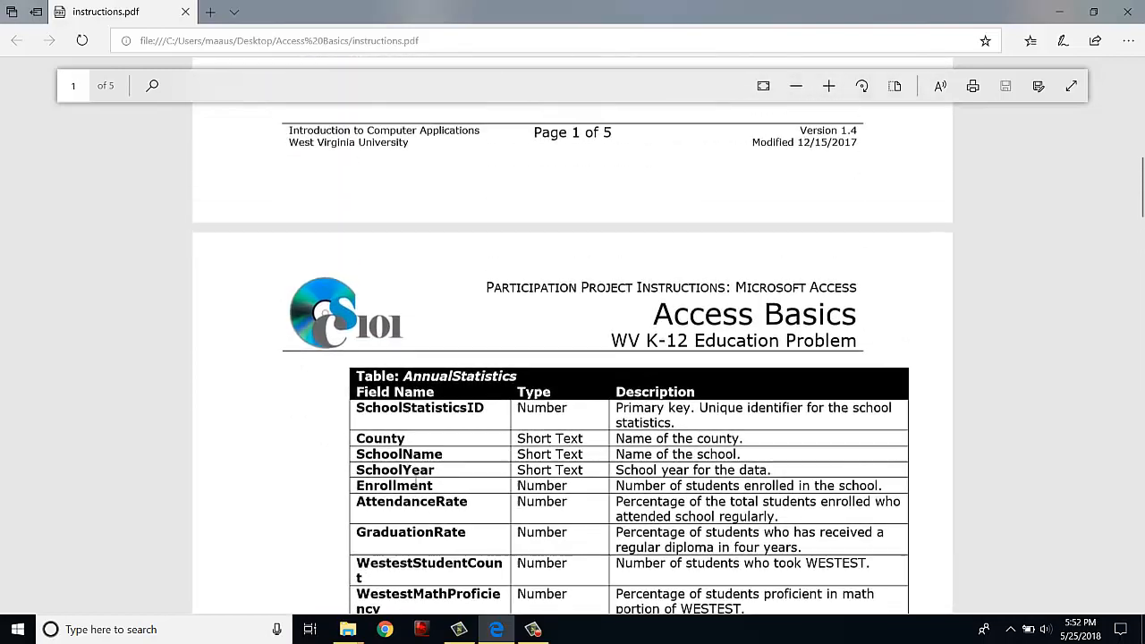
pyautogui.scroll(5, 418, 484)
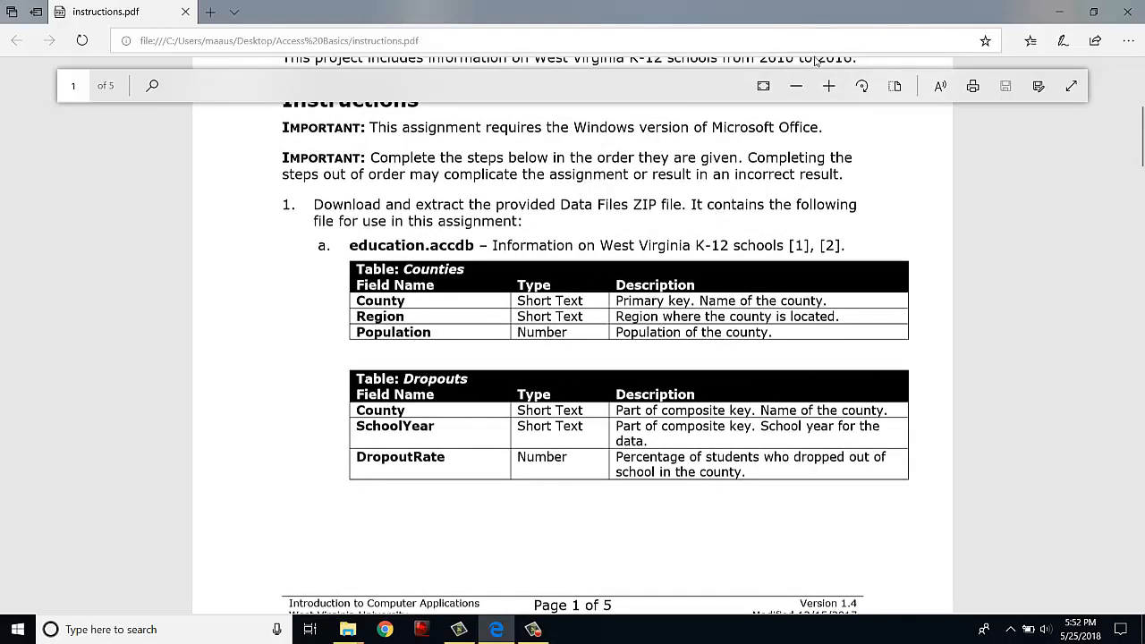
# Step: Return to the Access Basics folder, open Education.accdb in Access and enable its active content
pyautogui.click(1060, 12)
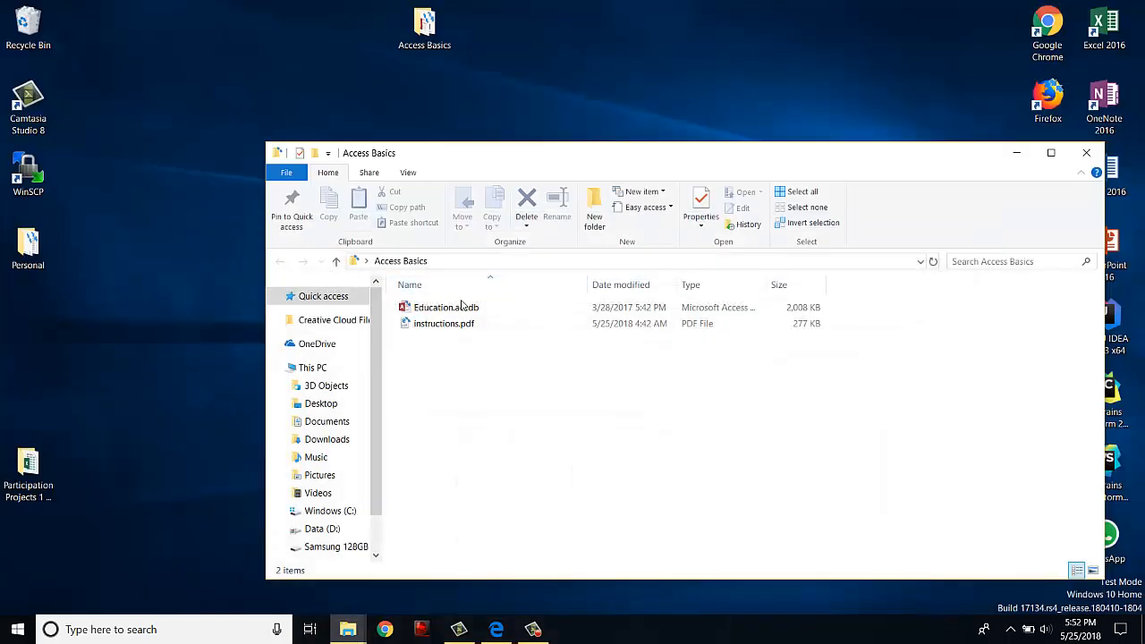
pyautogui.click(464, 307)
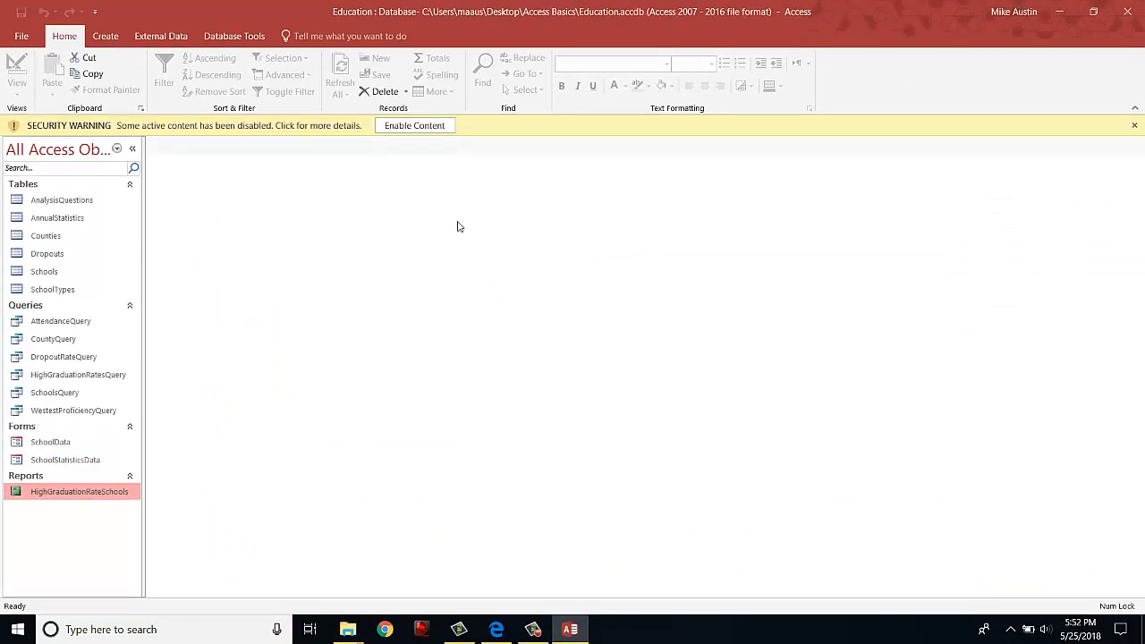
pyautogui.click(414, 125)
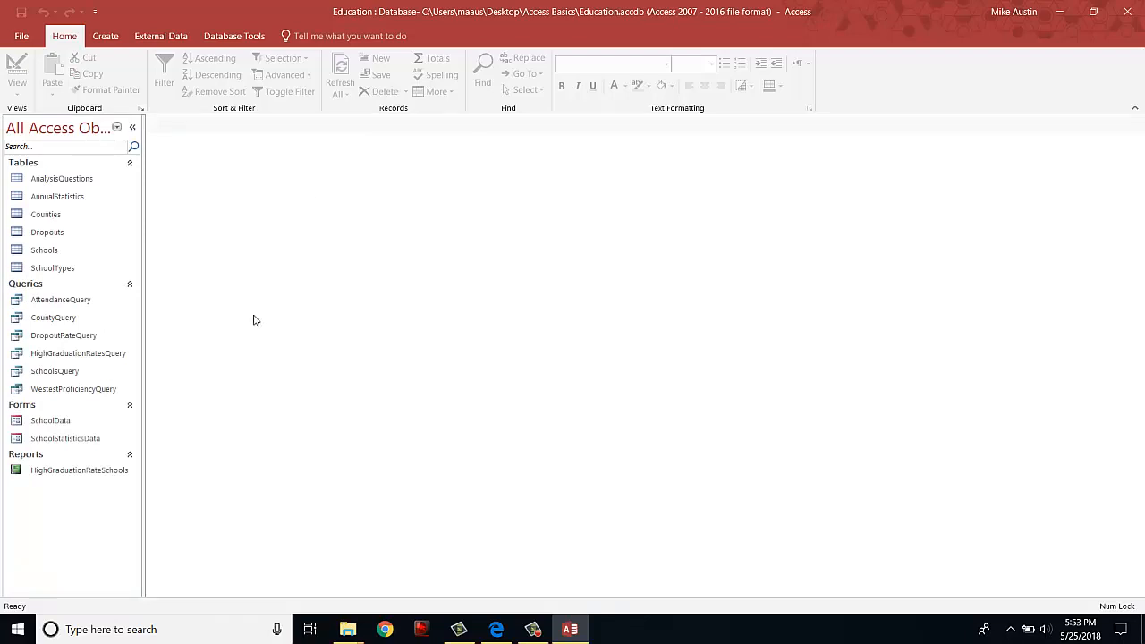
# Step: Open the SchoolTypes, Schools and Dropouts tables in Datasheet view
pyautogui.doubleClick(70, 271)
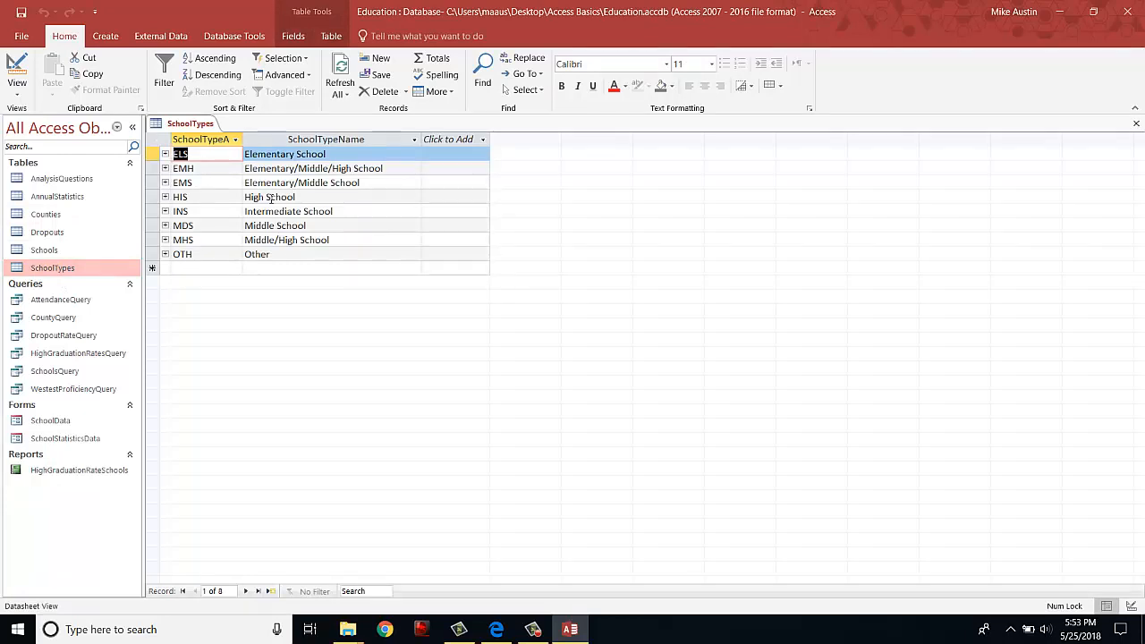
pyautogui.doubleClick(54, 254)
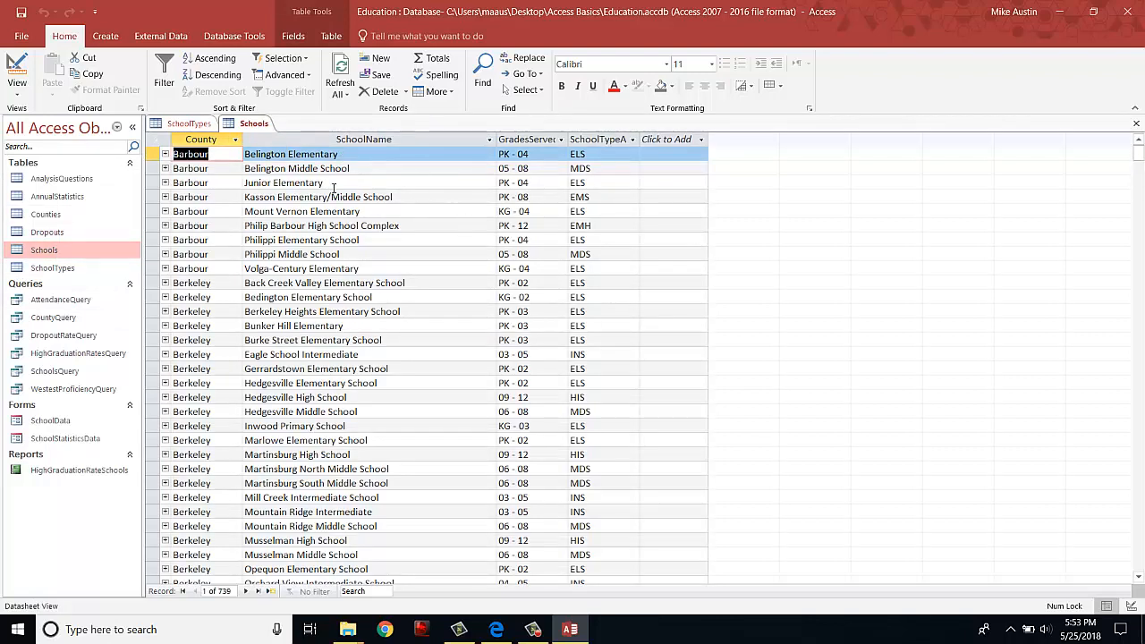
pyautogui.doubleClick(45, 234)
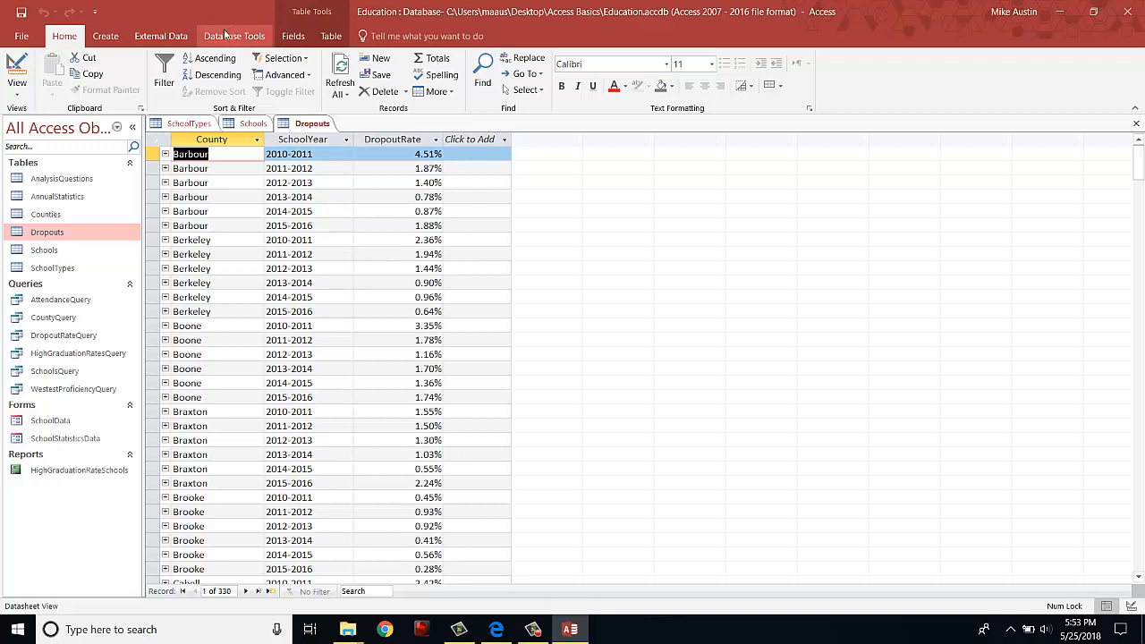
pyautogui.click(106, 37)
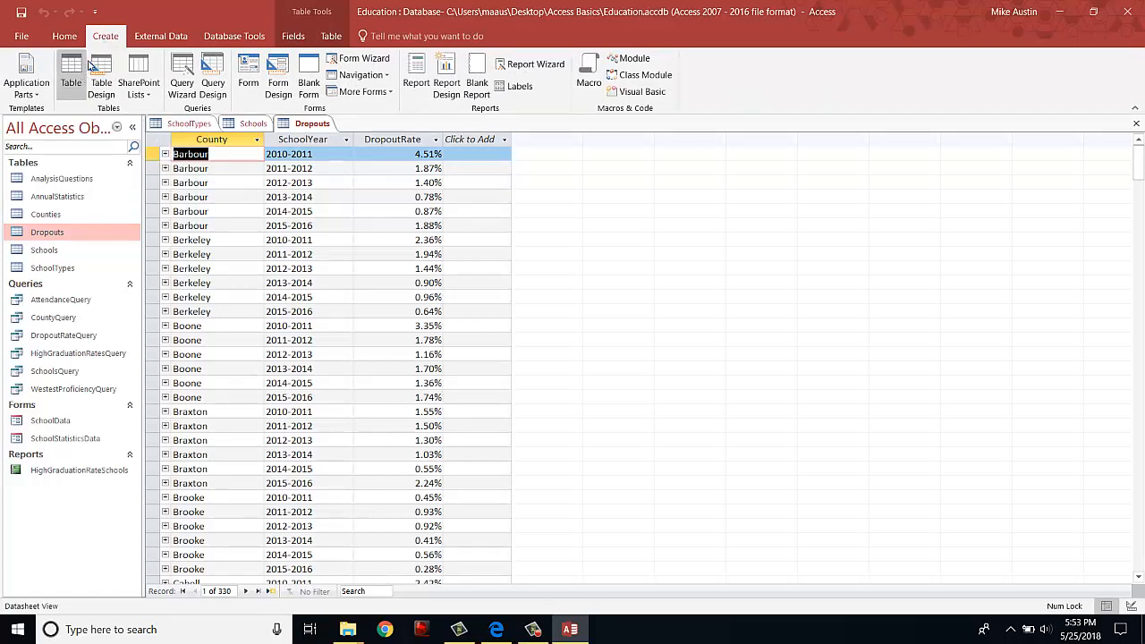
pyautogui.click(172, 41)
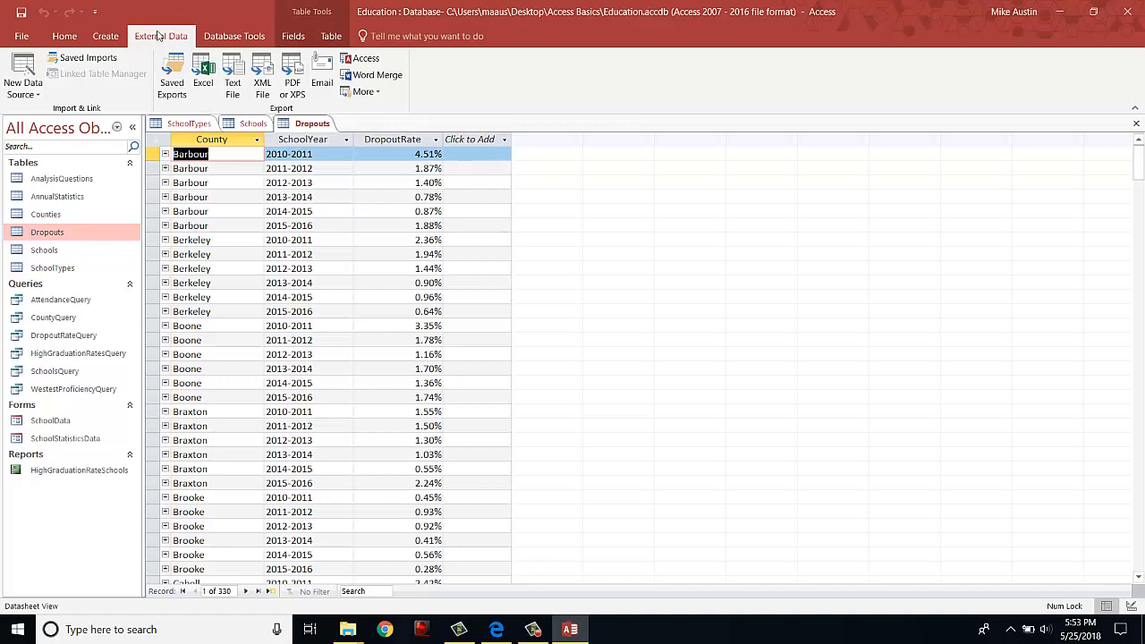
pyautogui.click(236, 40)
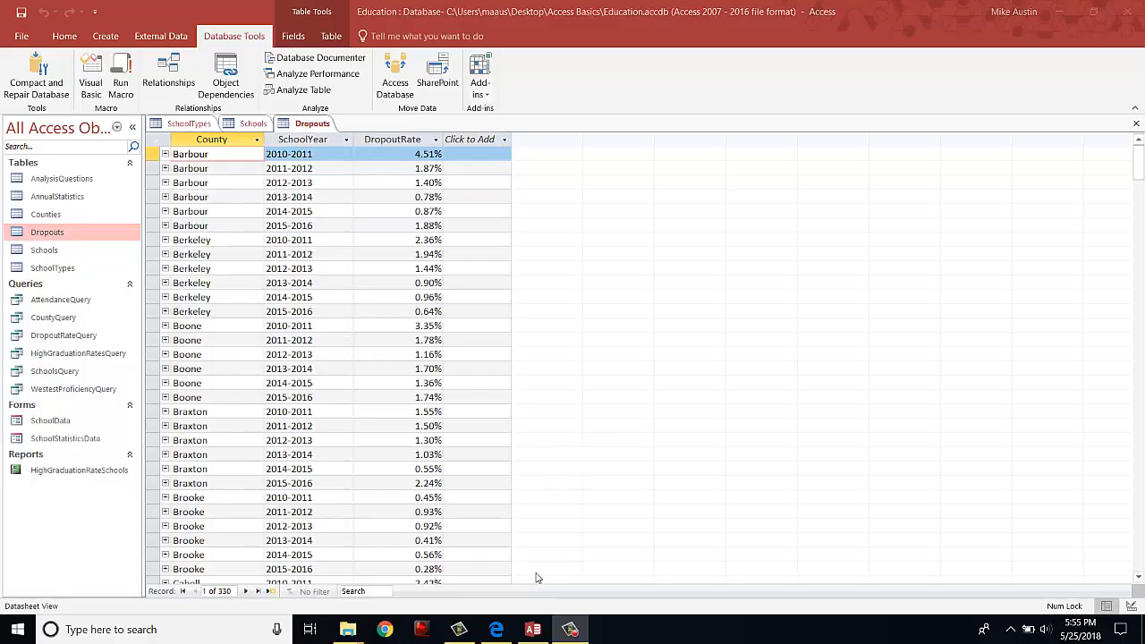
# Step: Check the record-adding instructions in the PDF in Edge, and close the Dropouts and Schools tables in Access
pyautogui.click(499, 635)
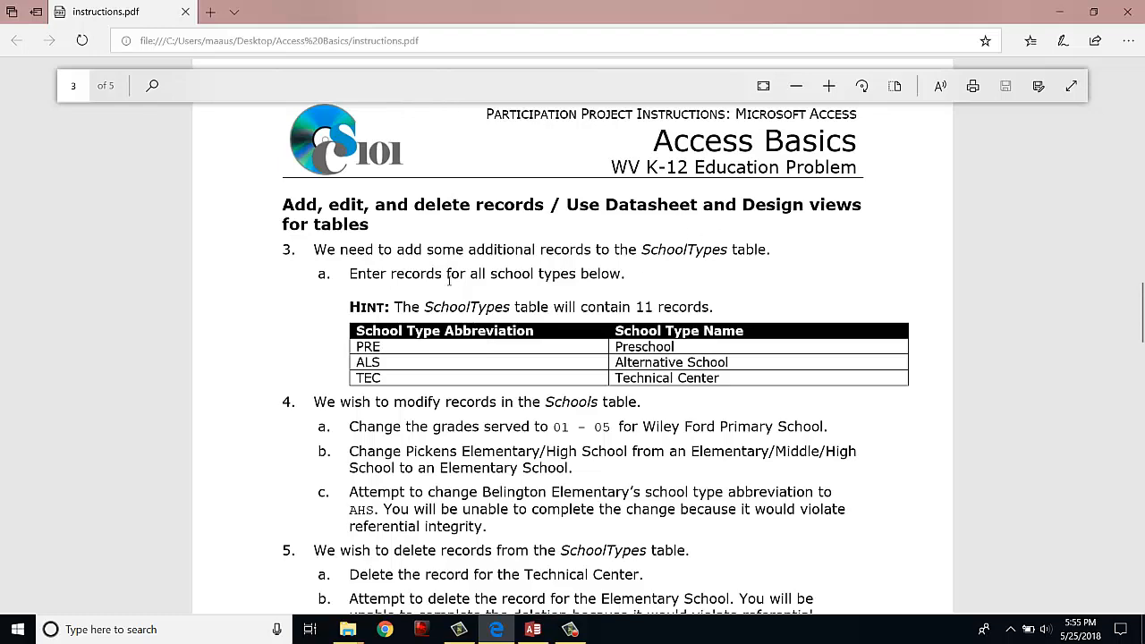
pyautogui.click(533, 629)
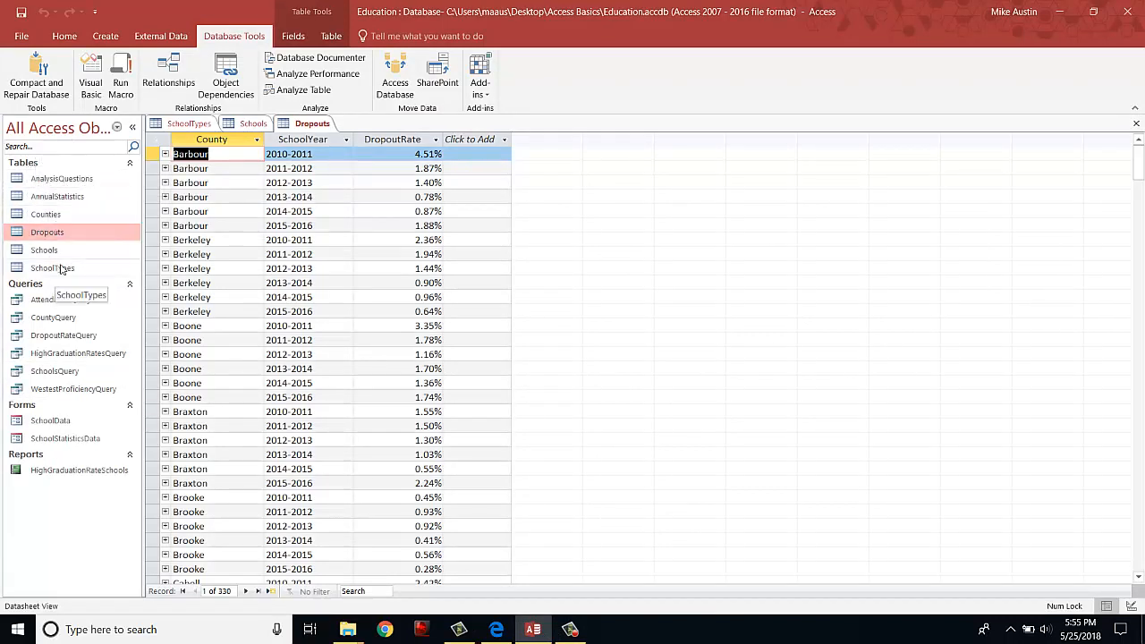
pyautogui.click(253, 125)
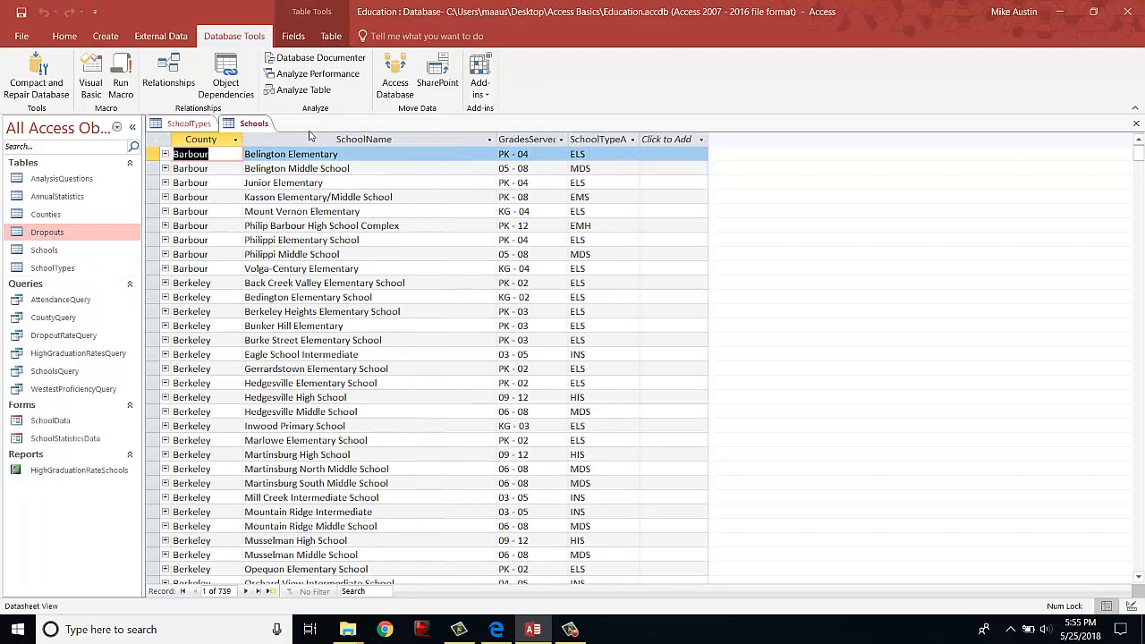
pyautogui.middleClick(253, 125)
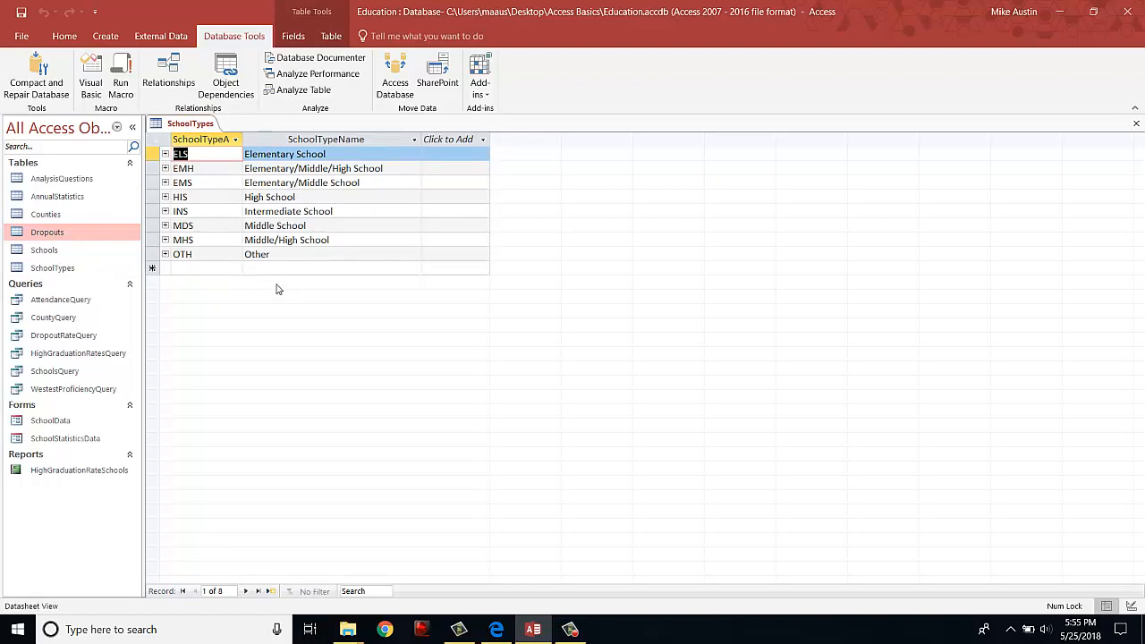
# Step: Check the new school types in the instructions PDF and start a SchoolTypes record in Access with the abbreviation PRE
pyautogui.click(497, 629)
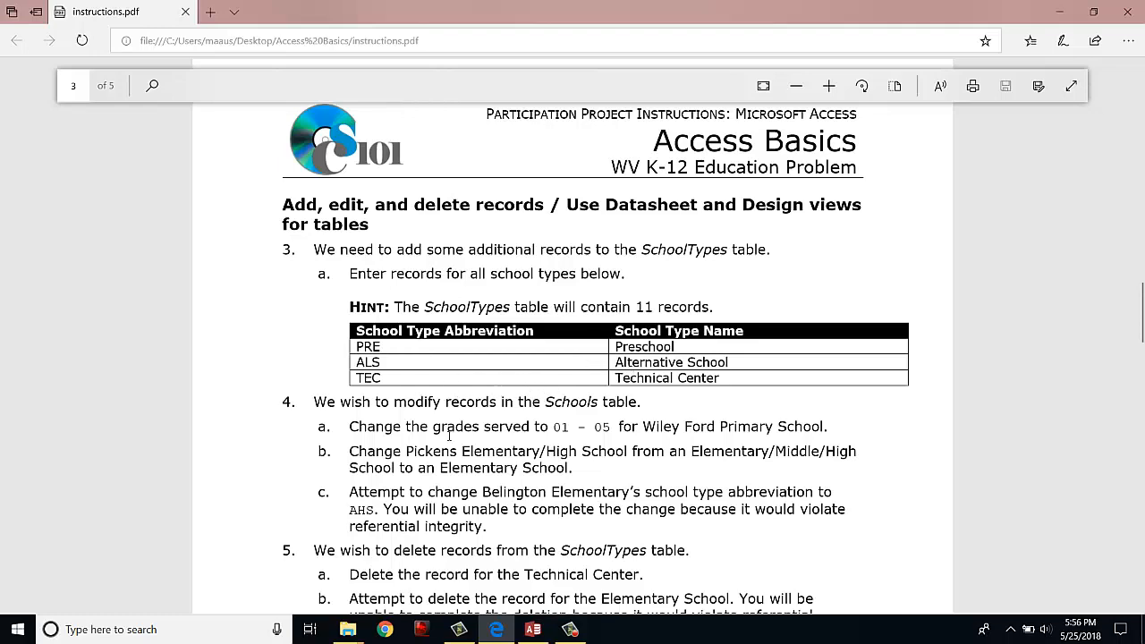
pyautogui.click(533, 628)
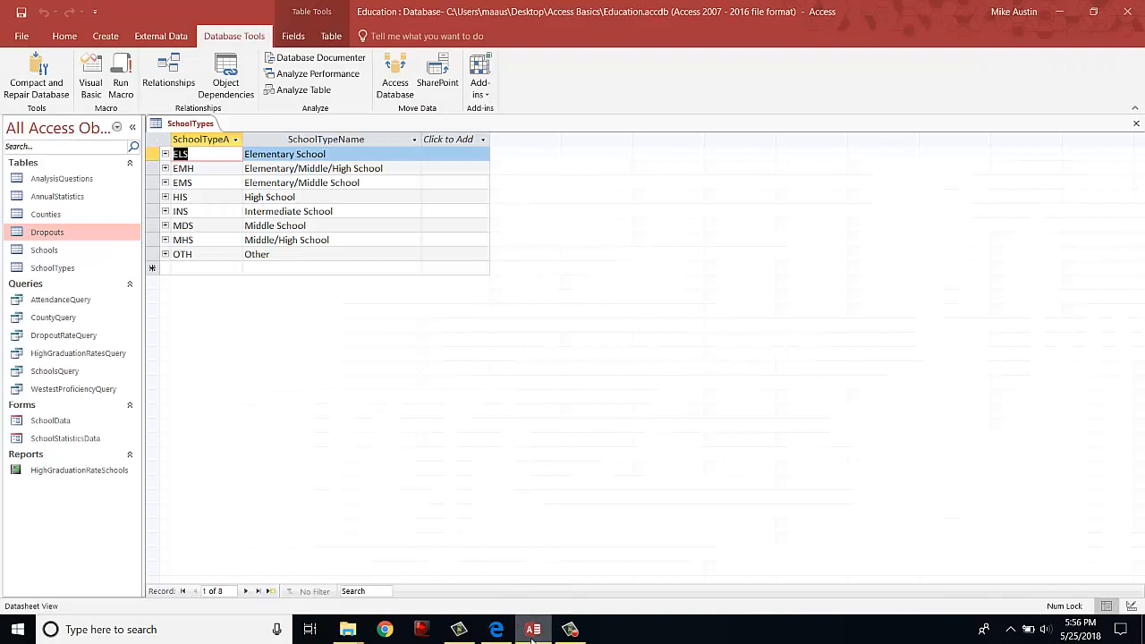
pyautogui.click(203, 269)
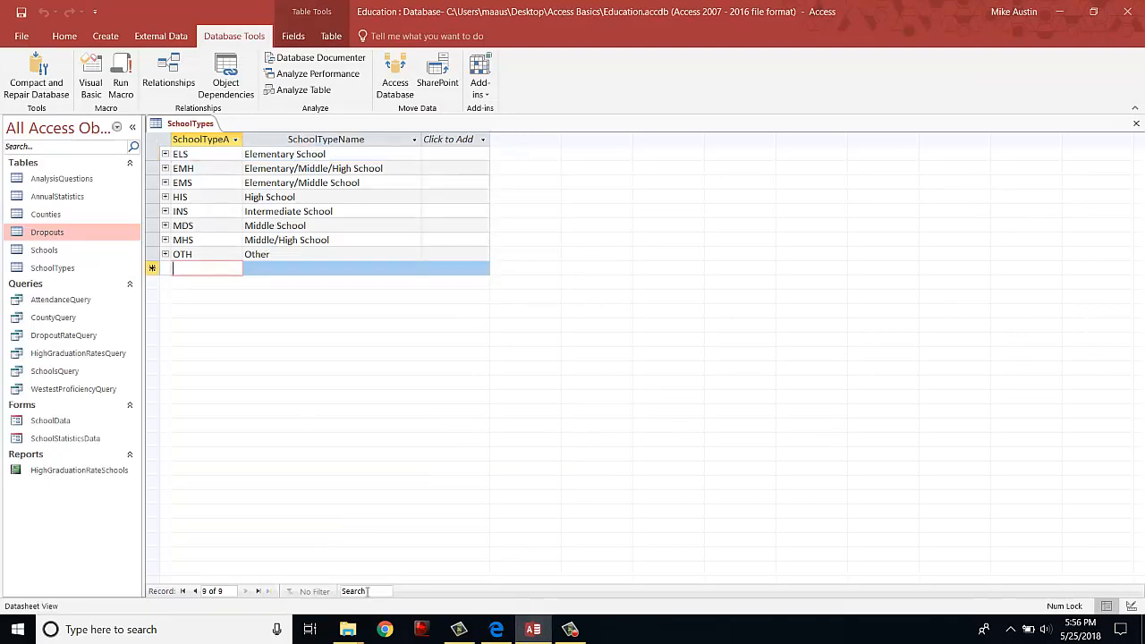
pyautogui.click(497, 629)
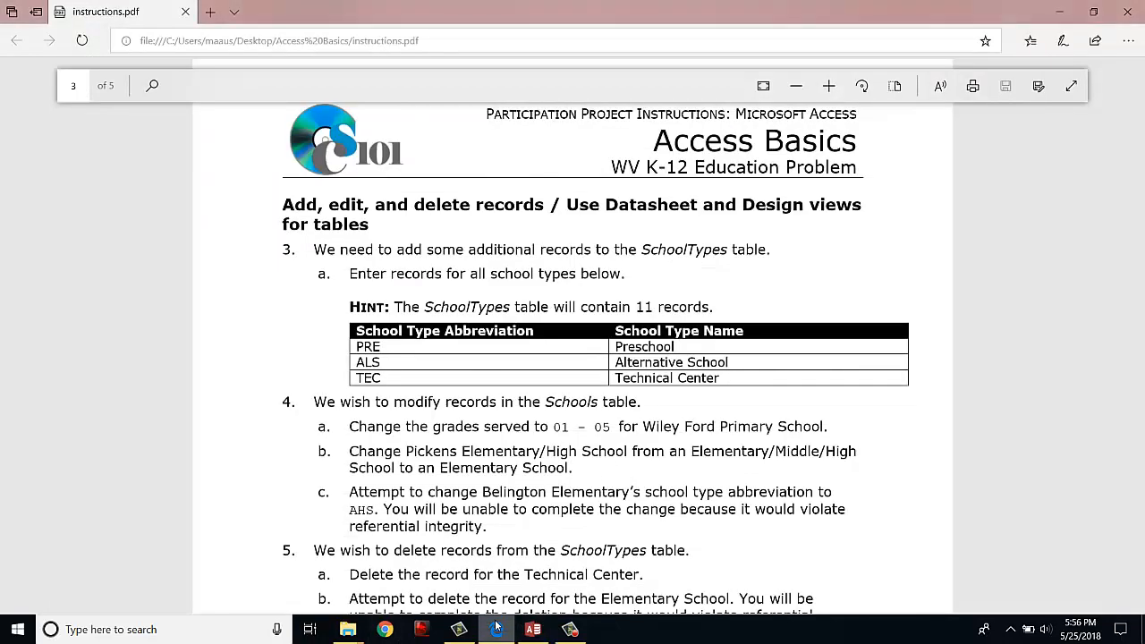
pyautogui.click(496, 628)
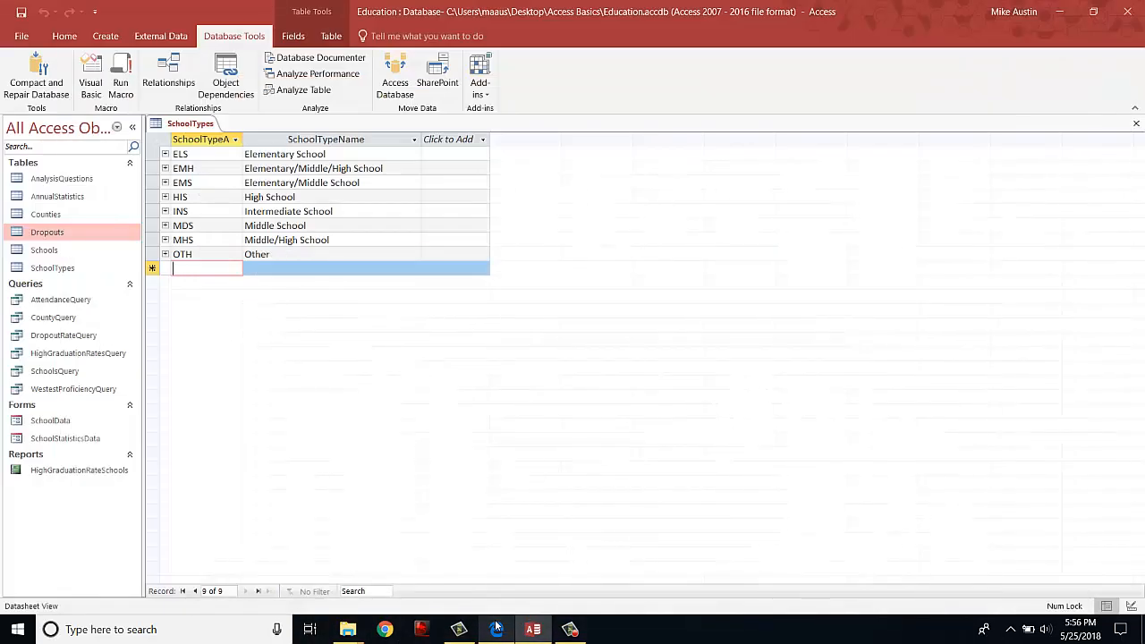
pyautogui.write('PRE')
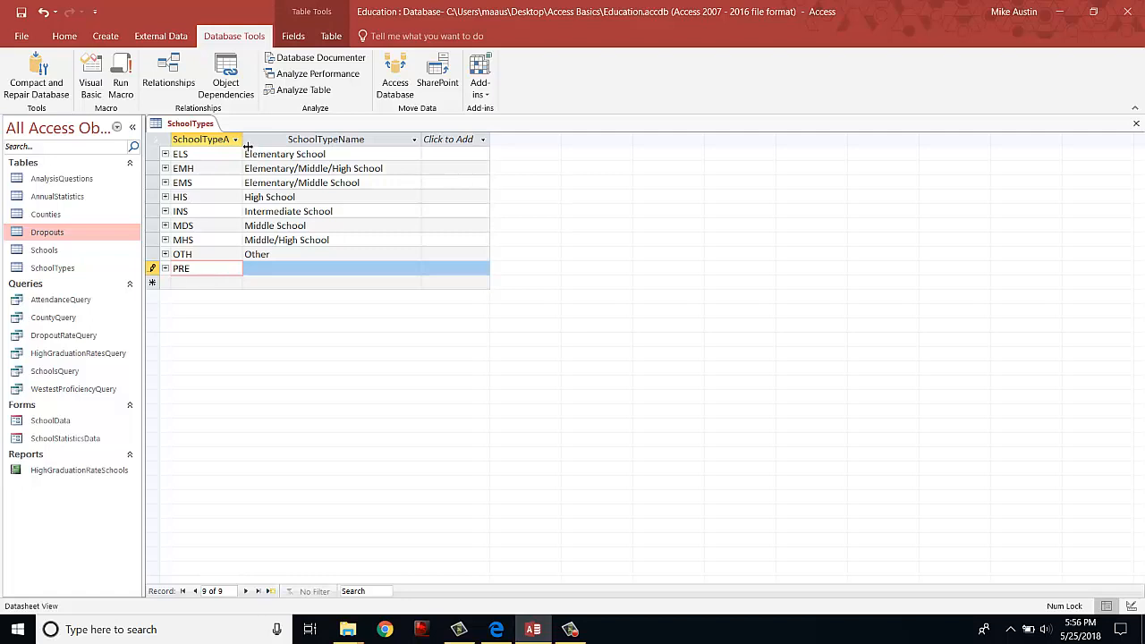
# Step: Widen the SchoolTypeAbbrv column to fit its full heading and enter Preschool as the PRE record's school type name
pyautogui.moveTo(248, 146); pyautogui.dragTo(272, 147)
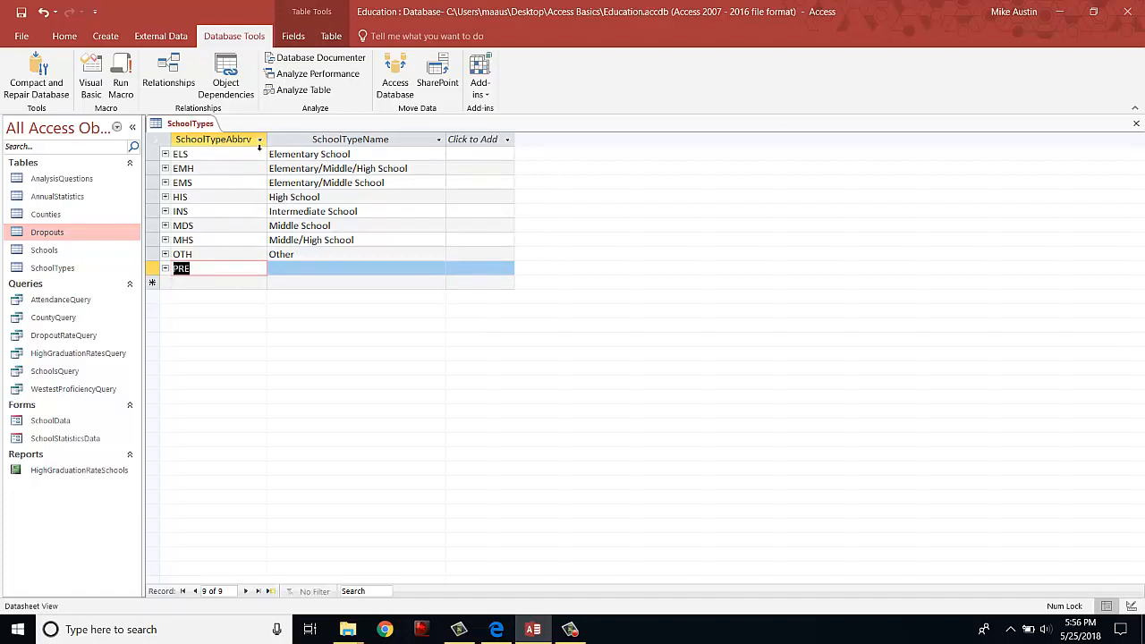
pyautogui.click(313, 270)
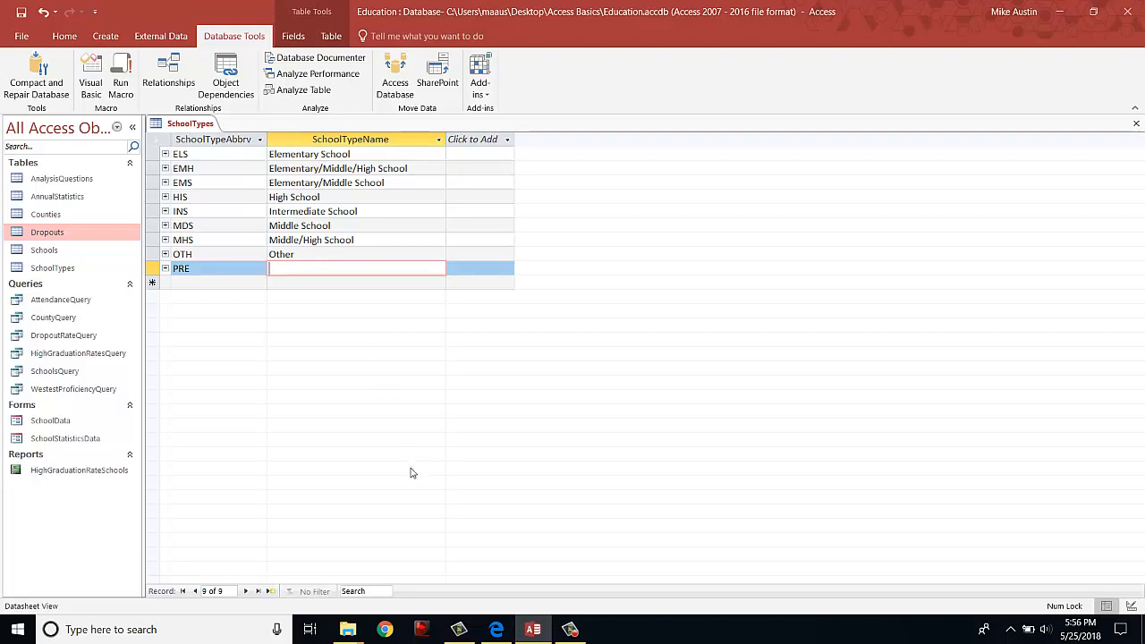
pyautogui.write('Preschool')
# Step: Check the instructions PDF and add a SchoolTypes record in Access with abbreviation ALS and name Alternative School
pyautogui.click(510, 630)
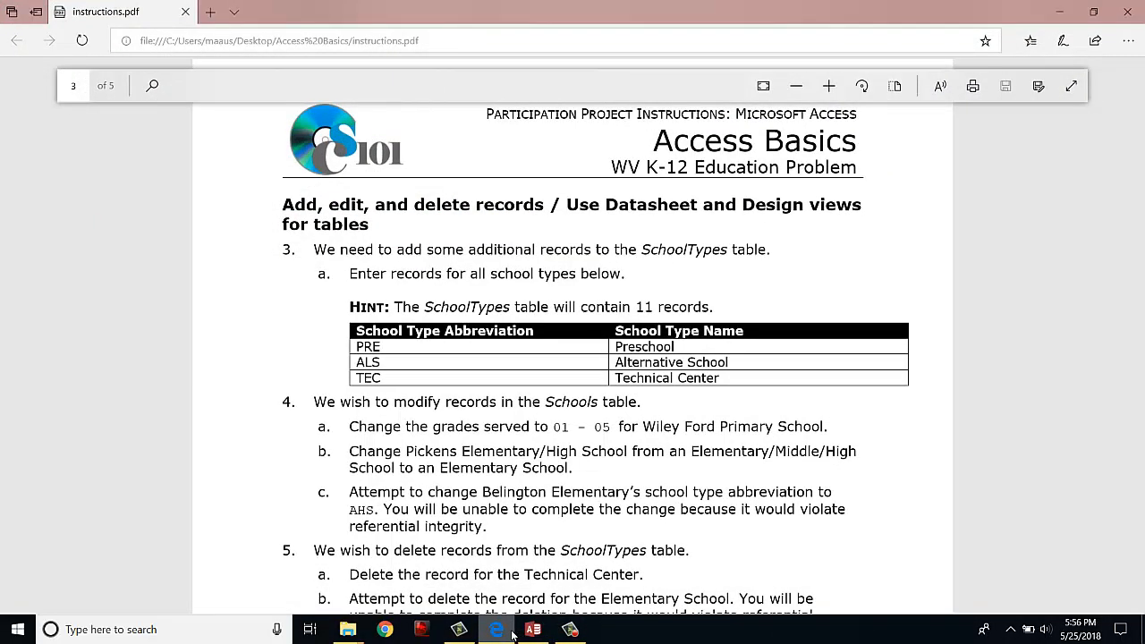
pyautogui.click(512, 633)
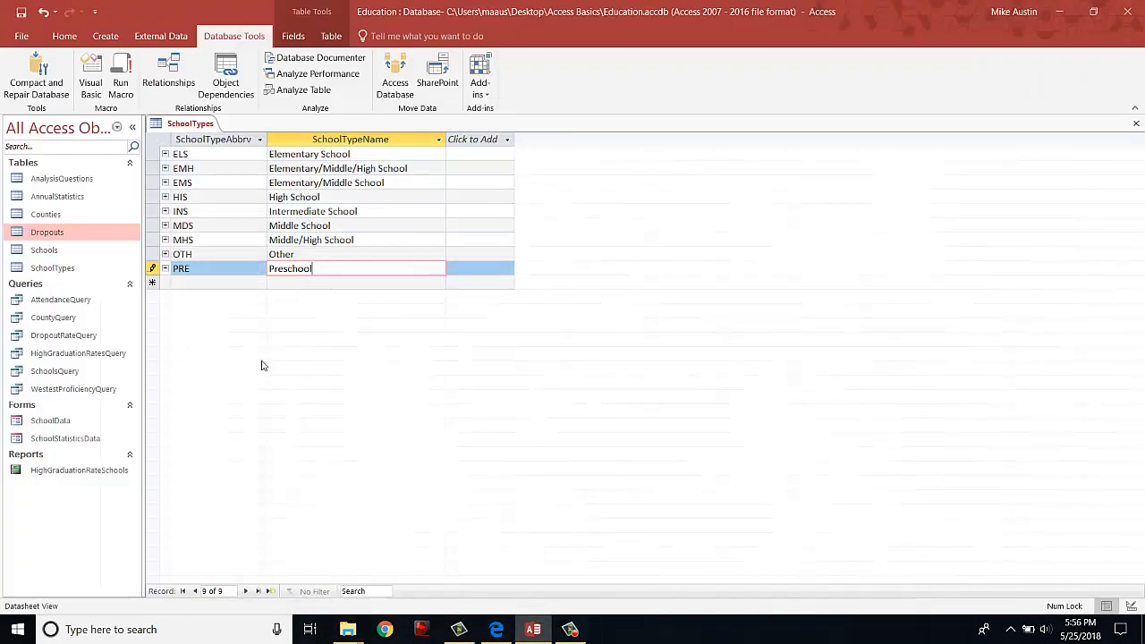
pyautogui.click(191, 284)
pyautogui.write('A')
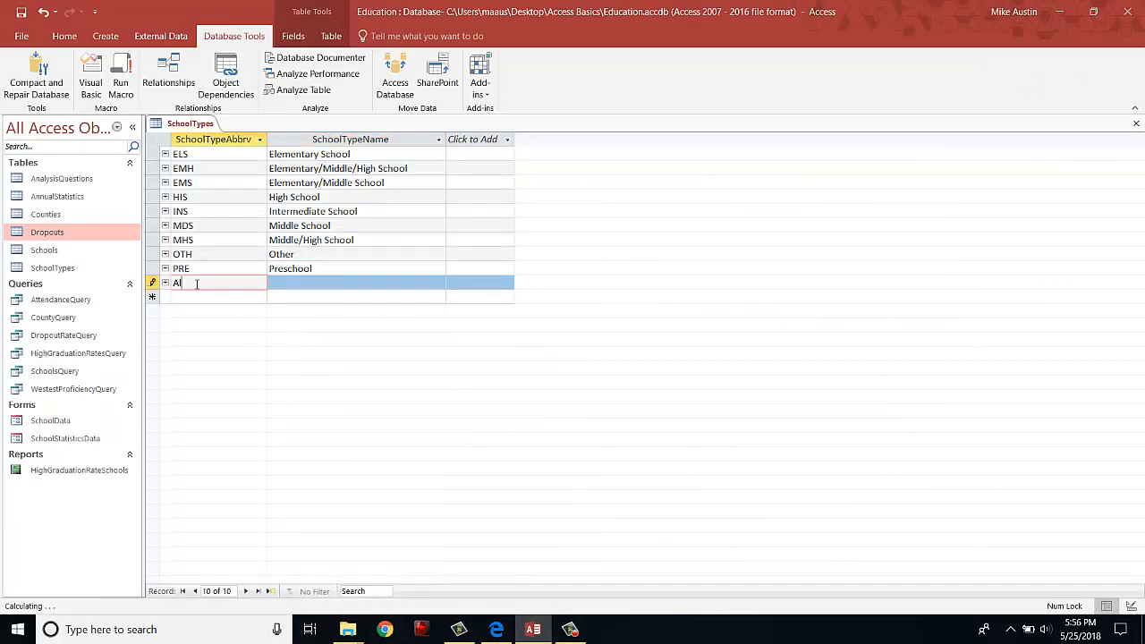
pyautogui.write('LS')
pyautogui.click(283, 287)
pyautogui.write('A')
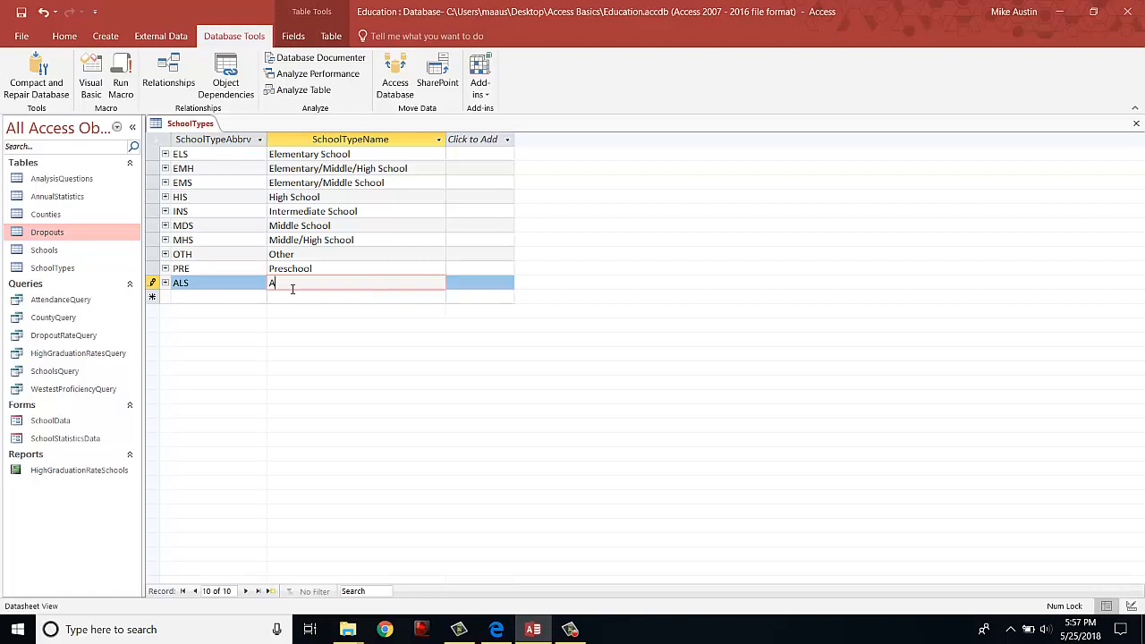
pyautogui.write('lternative ')
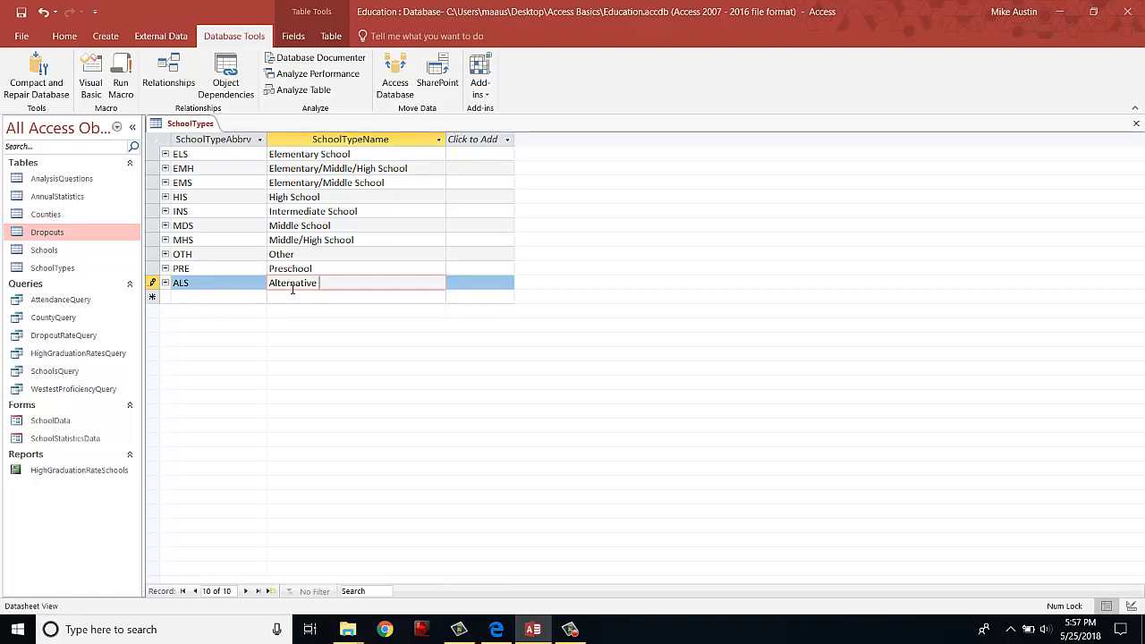
pyautogui.write('School')
# Step: Check the third school type in the instructions PDF and add a SchoolTypes record in Access with abbreviation TEC and name Technical Center
pyautogui.click(206, 304)
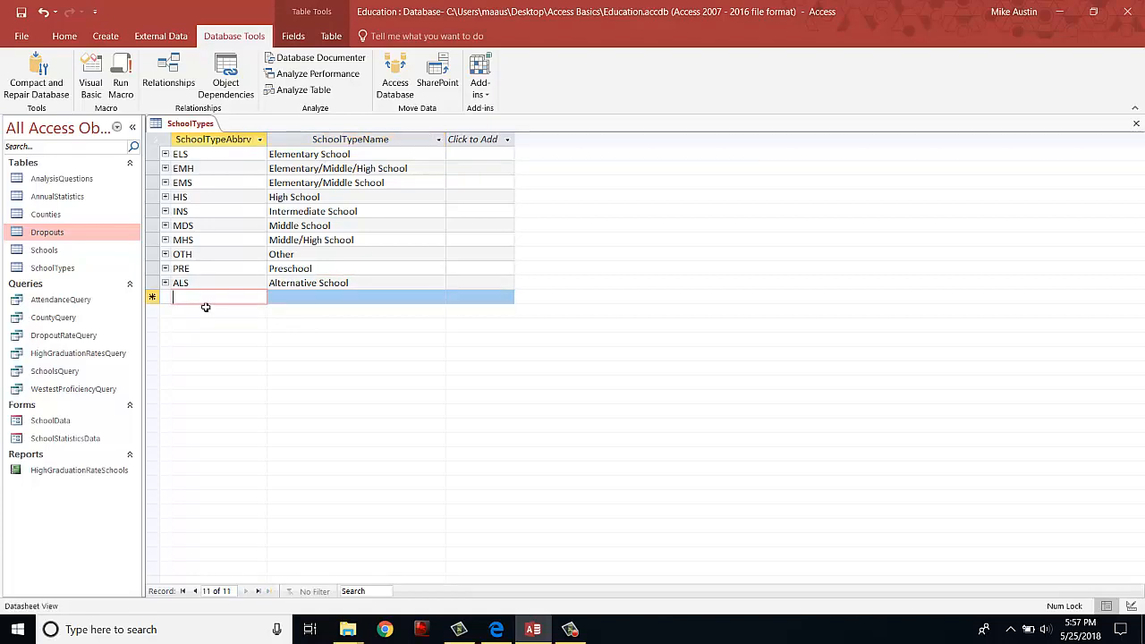
pyautogui.click(497, 630)
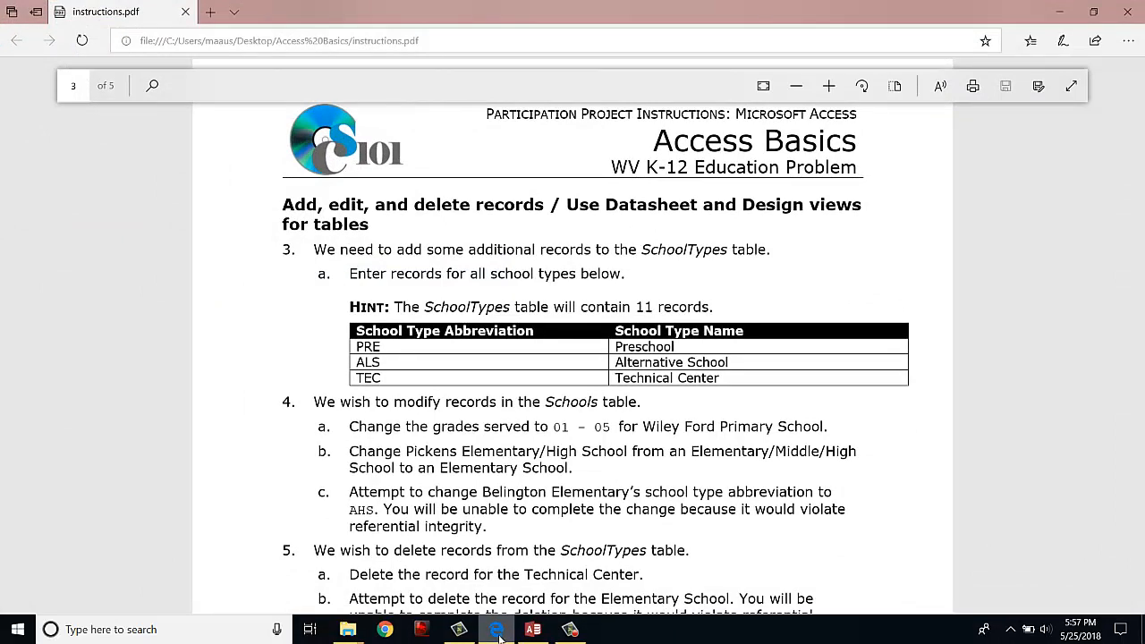
pyautogui.click(497, 629)
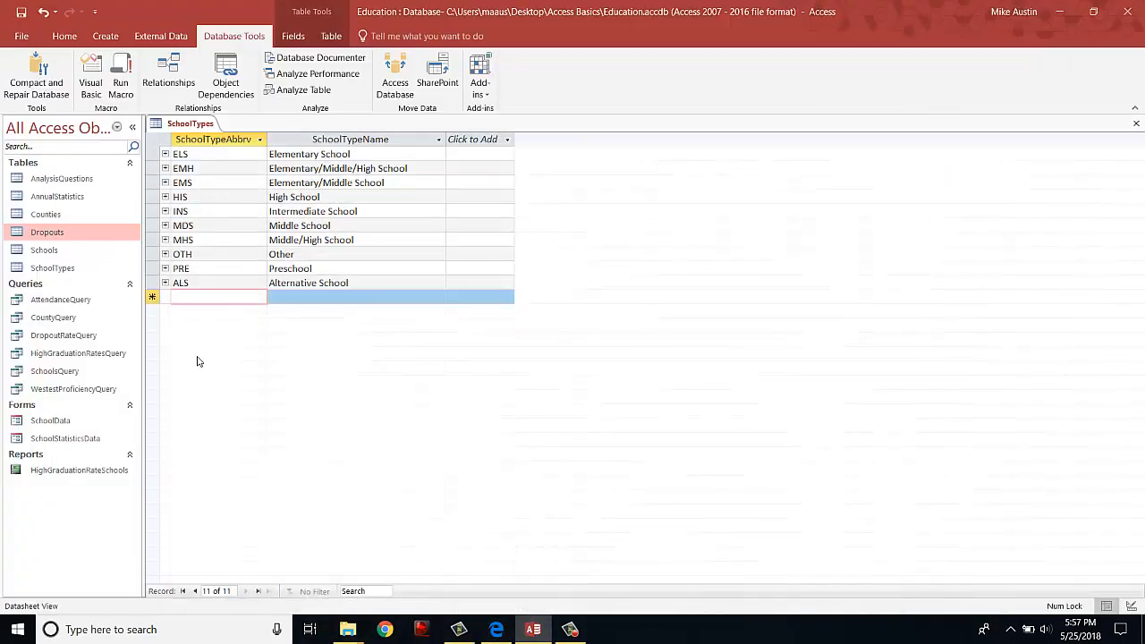
pyautogui.write('TEC')
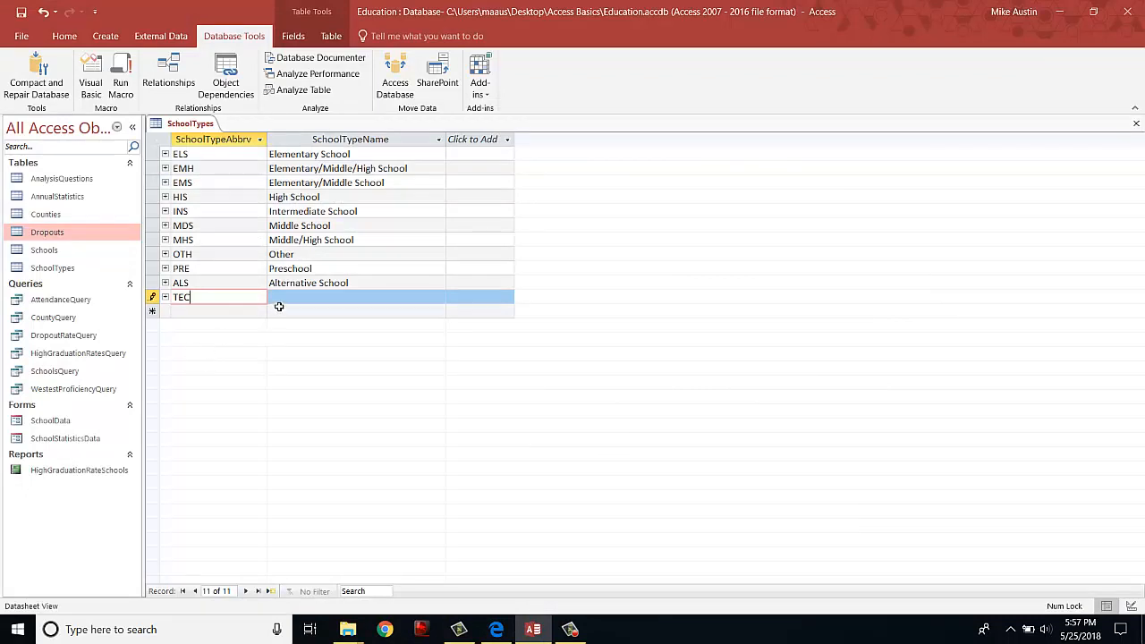
pyautogui.press('Tab')
pyautogui.write('Tech')
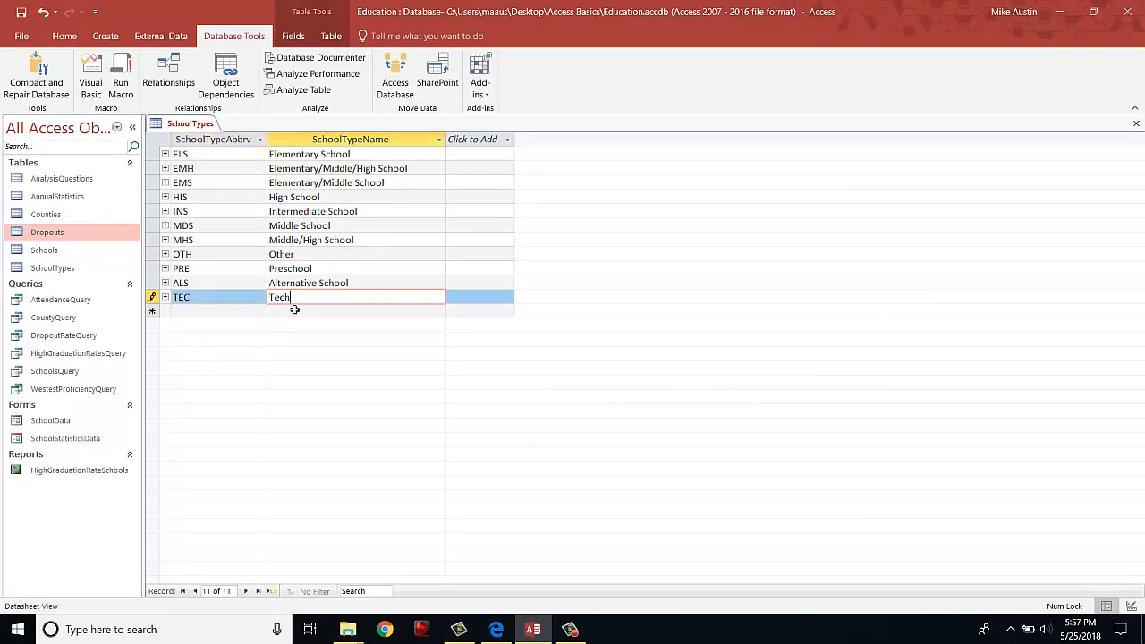
pyautogui.write('nical')
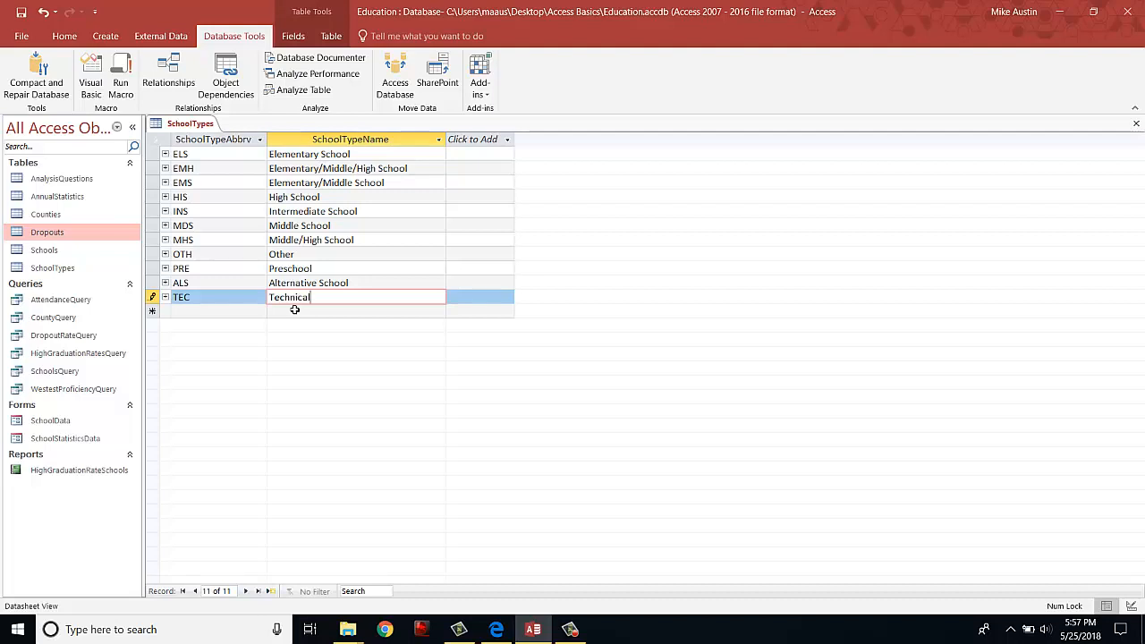
pyautogui.write(' Center')
pyautogui.click(193, 316)
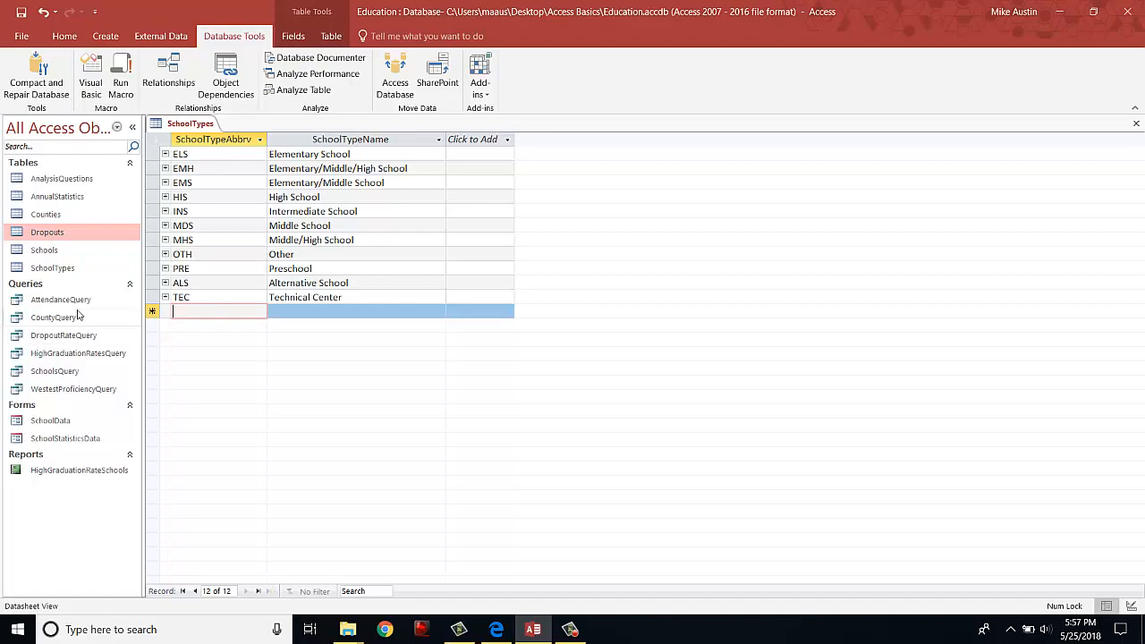
# Step: Check the record-modification instructions in the PDF in Edge, and save and close the SchoolTypes table in Access
pyautogui.click(497, 628)
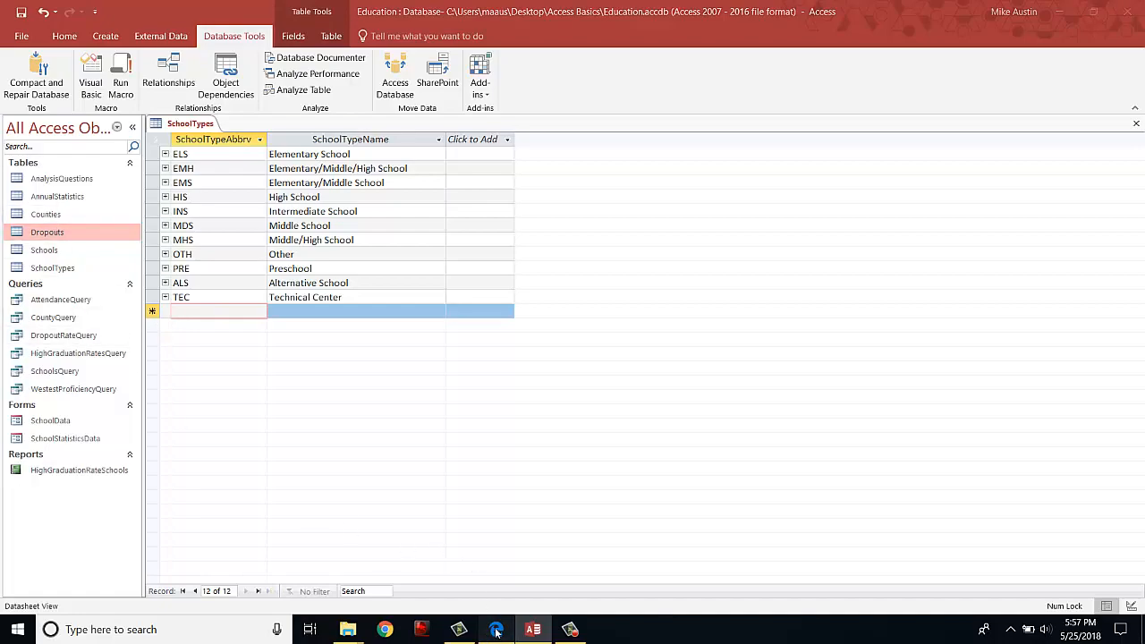
pyautogui.scroll(-5, 428, 507)
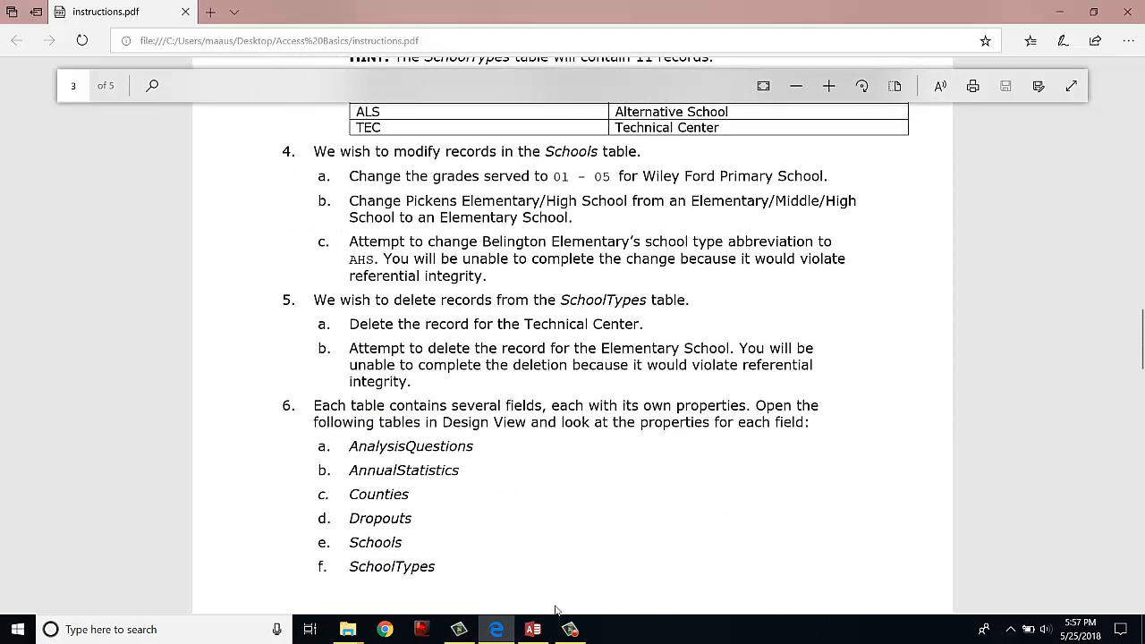
pyautogui.moveTo(543, 635)
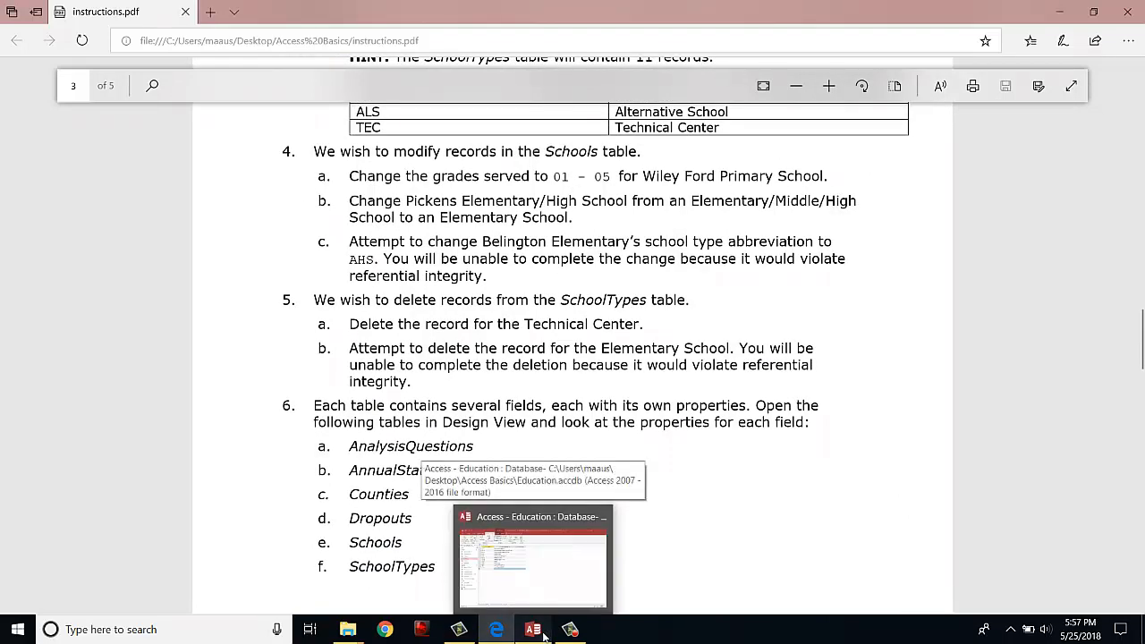
pyautogui.click(466, 499)
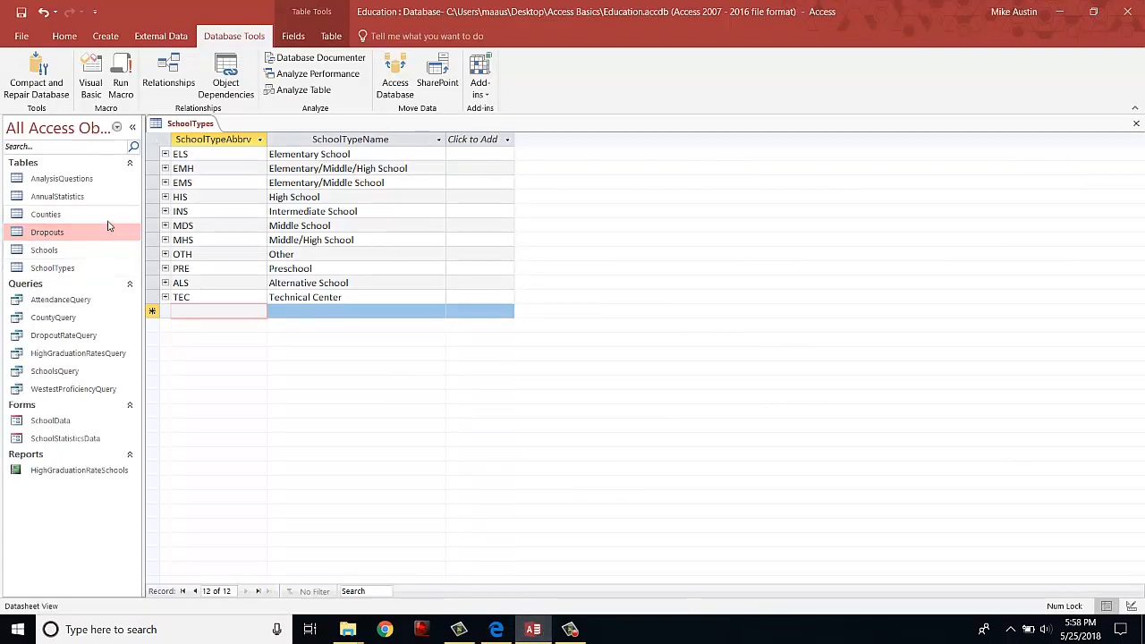
pyautogui.rightClick(185, 128)
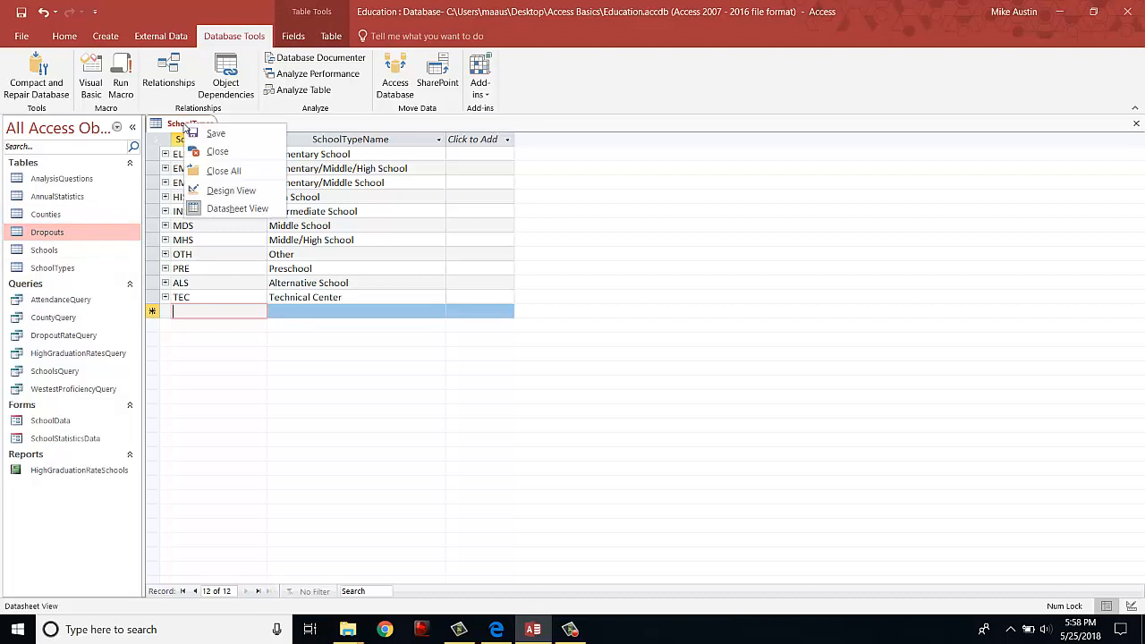
pyautogui.click(212, 133)
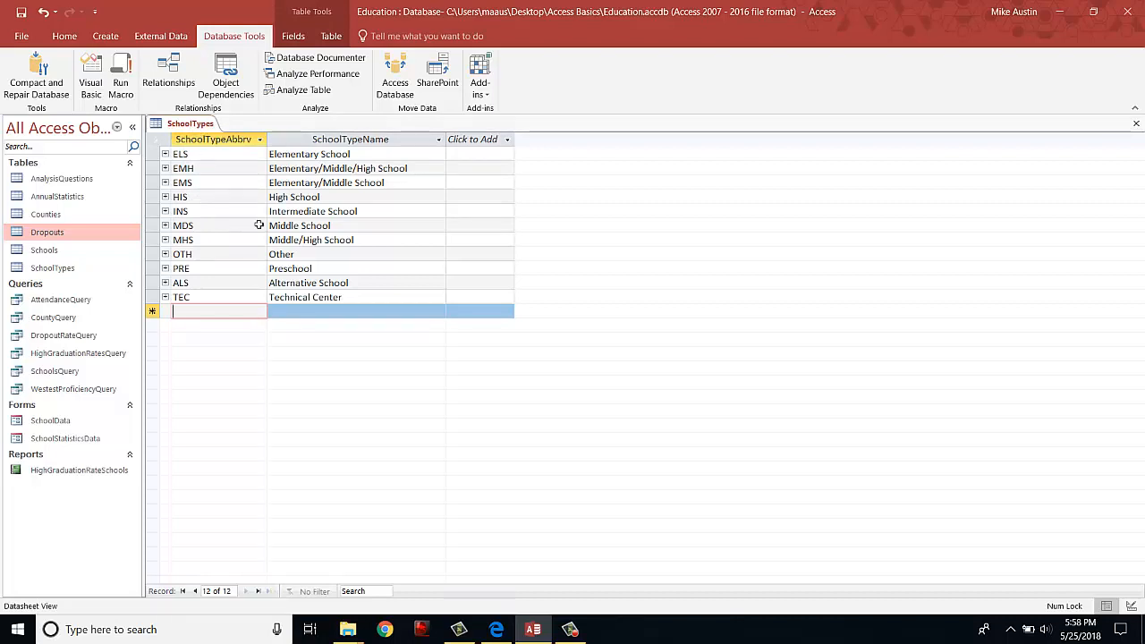
pyautogui.rightClick(185, 126)
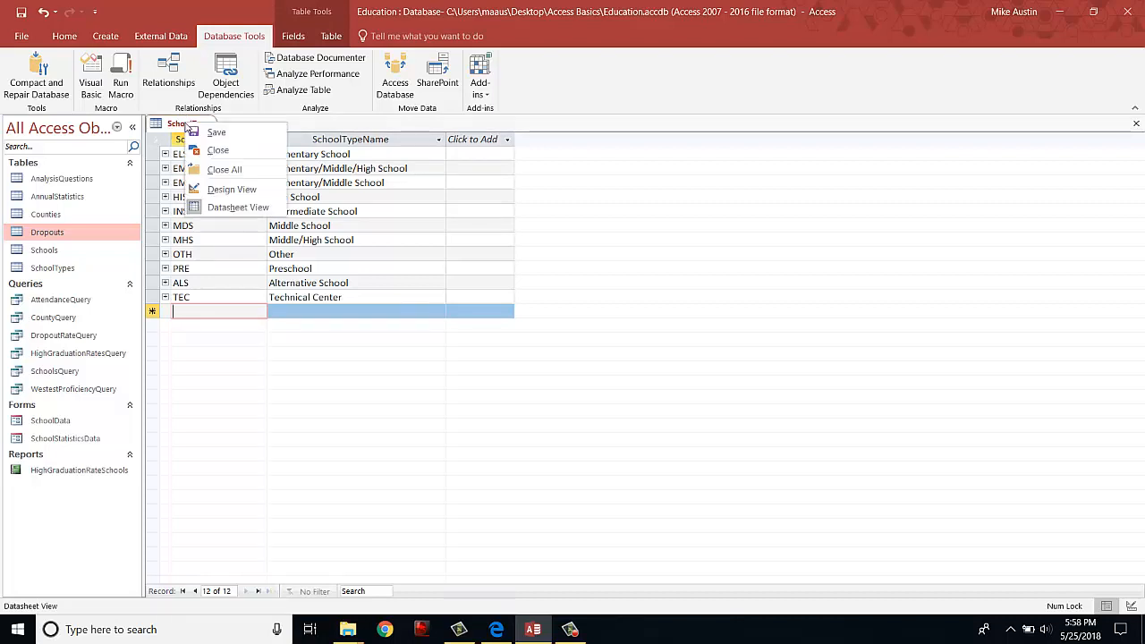
pyautogui.click(211, 154)
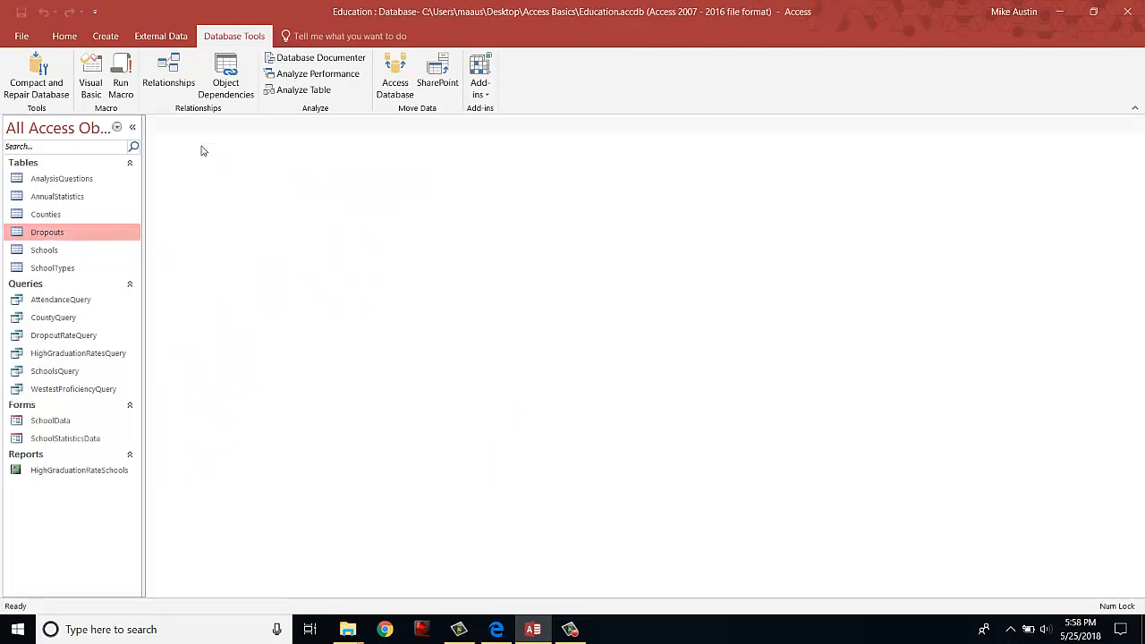
# Step: Open the Schools table in Access, check the required grade change in the instructions PDF in Edge, and return to the table
pyautogui.doubleClick(63, 255)
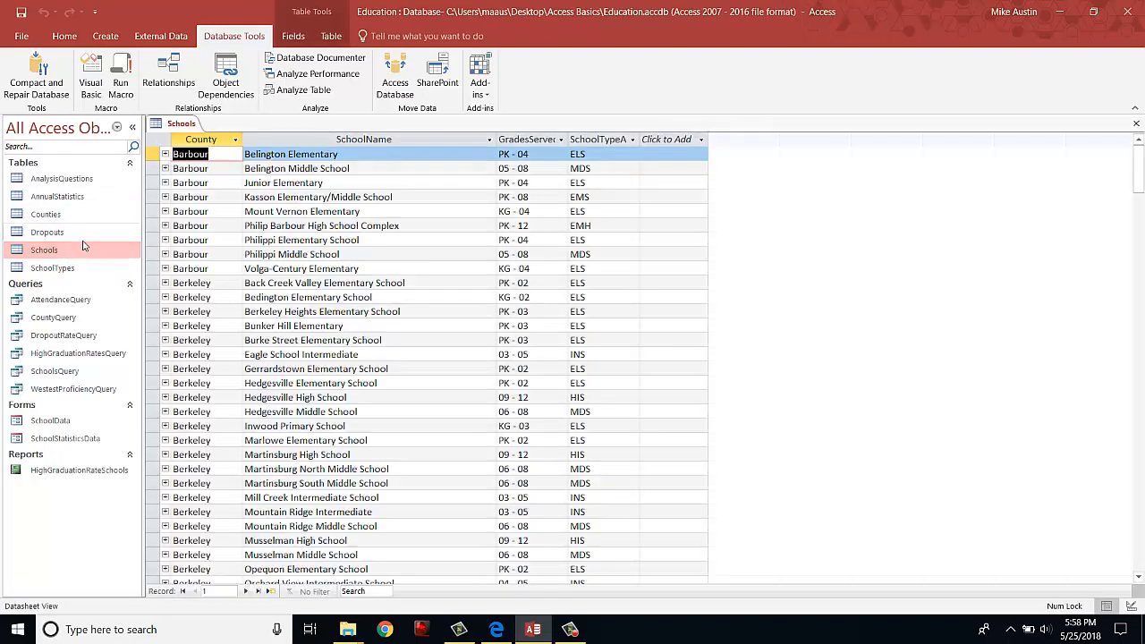
pyautogui.click(497, 631)
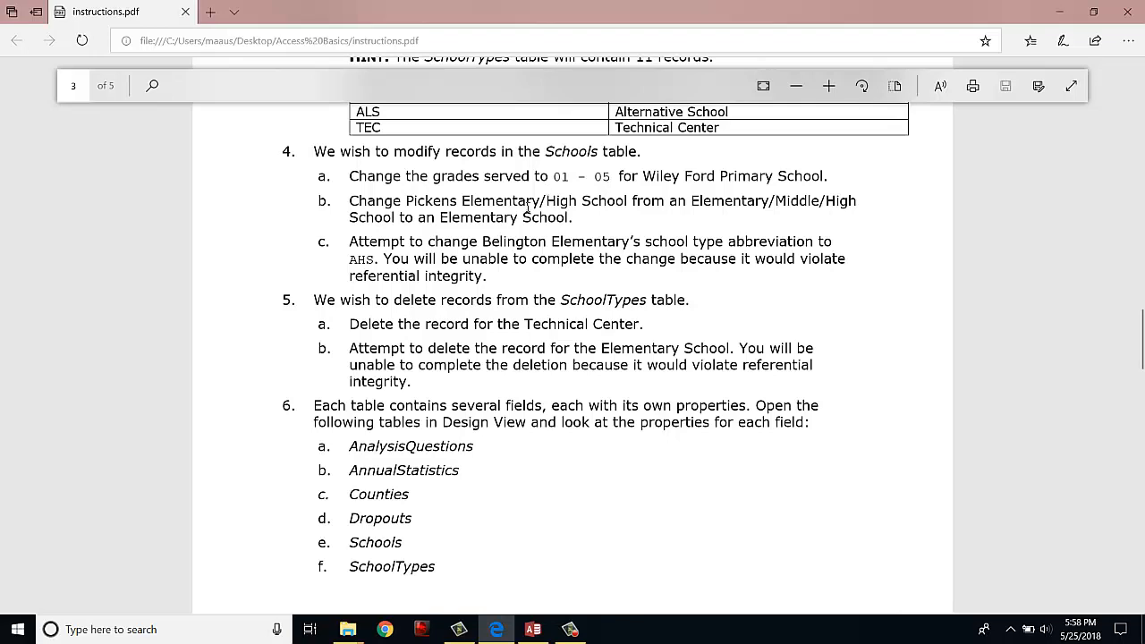
pyautogui.click(533, 629)
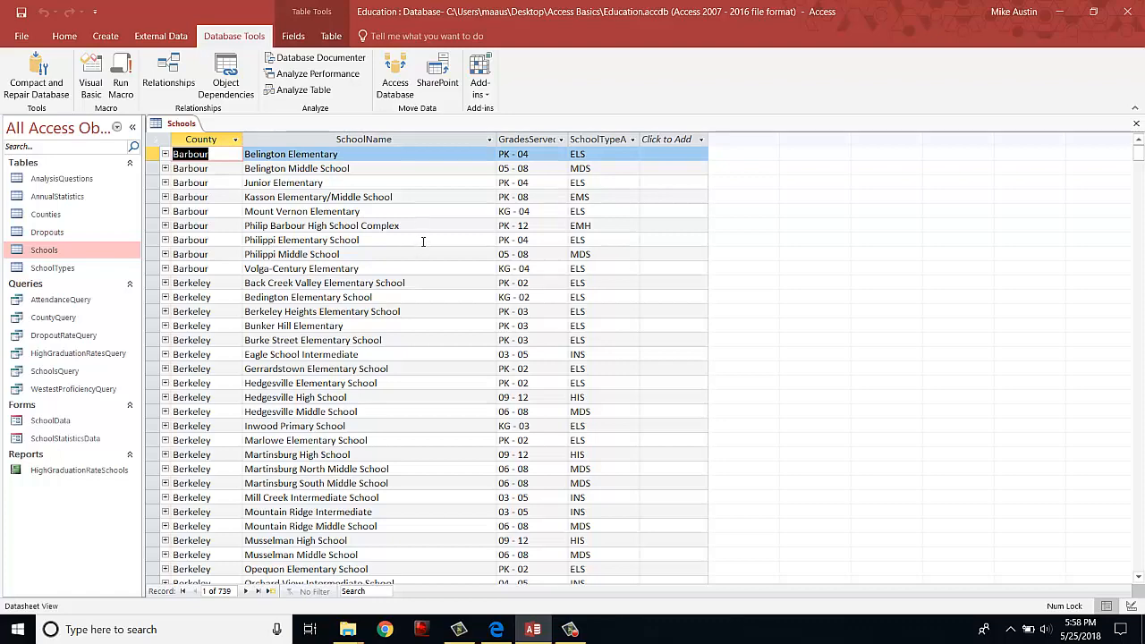
pyautogui.scroll(-8, 423, 246)
pyautogui.scroll(8, 422, 259)
pyautogui.click(488, 141)
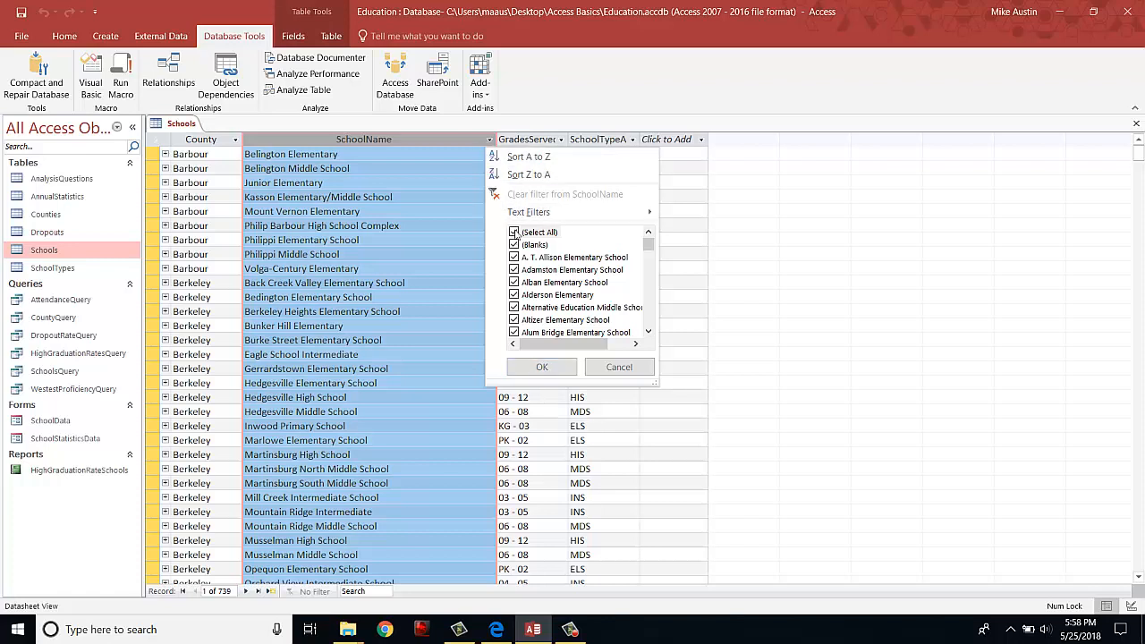
pyautogui.click(515, 233)
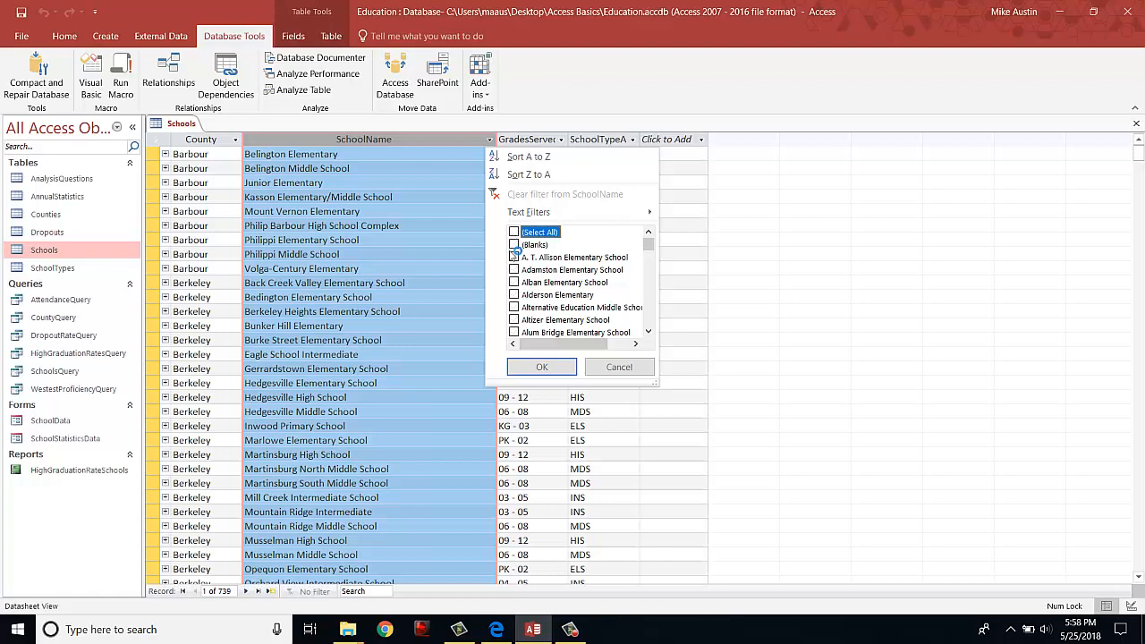
pyautogui.scroll(-2, 522, 259)
pyautogui.scroll(-8, 521, 260)
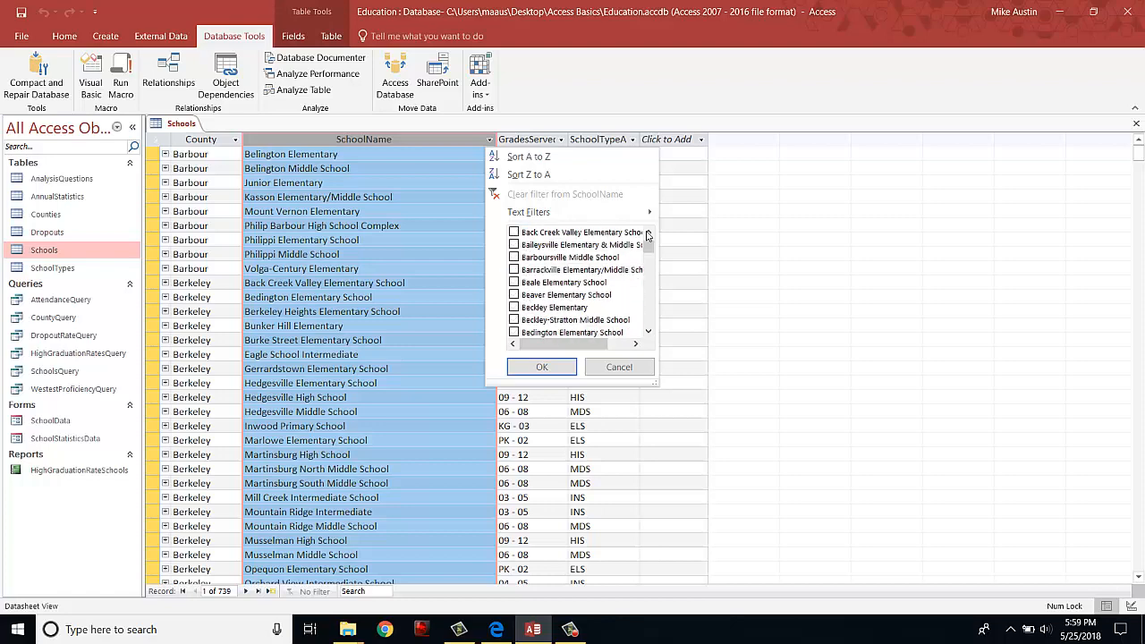
pyautogui.moveTo(648, 254); pyautogui.dragTo(649, 324)
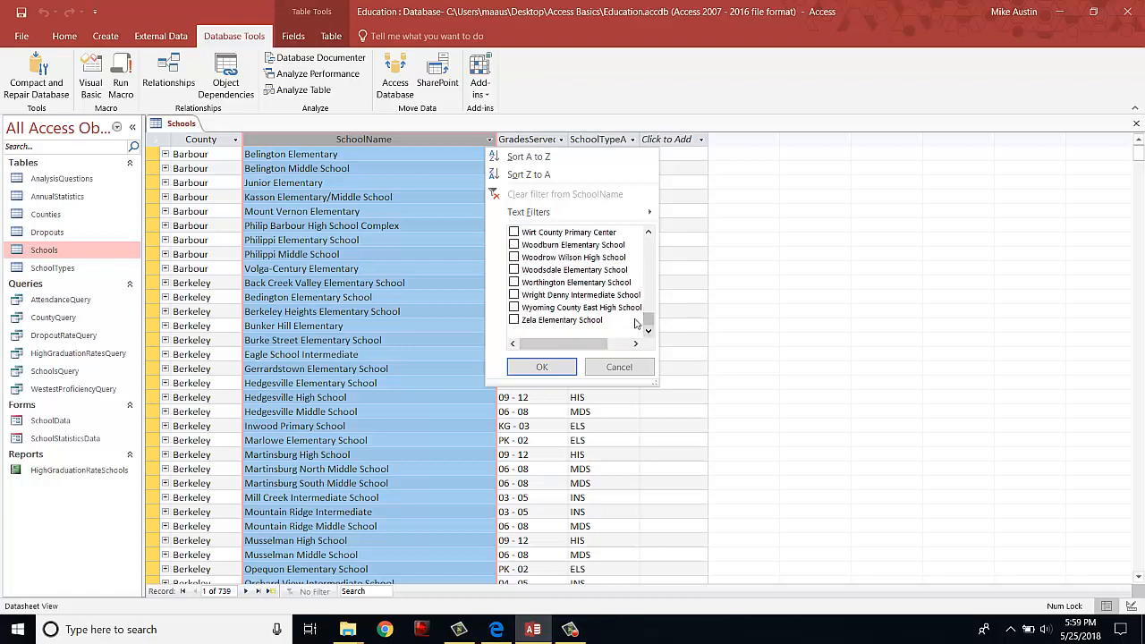
pyautogui.scroll(3, 565, 322)
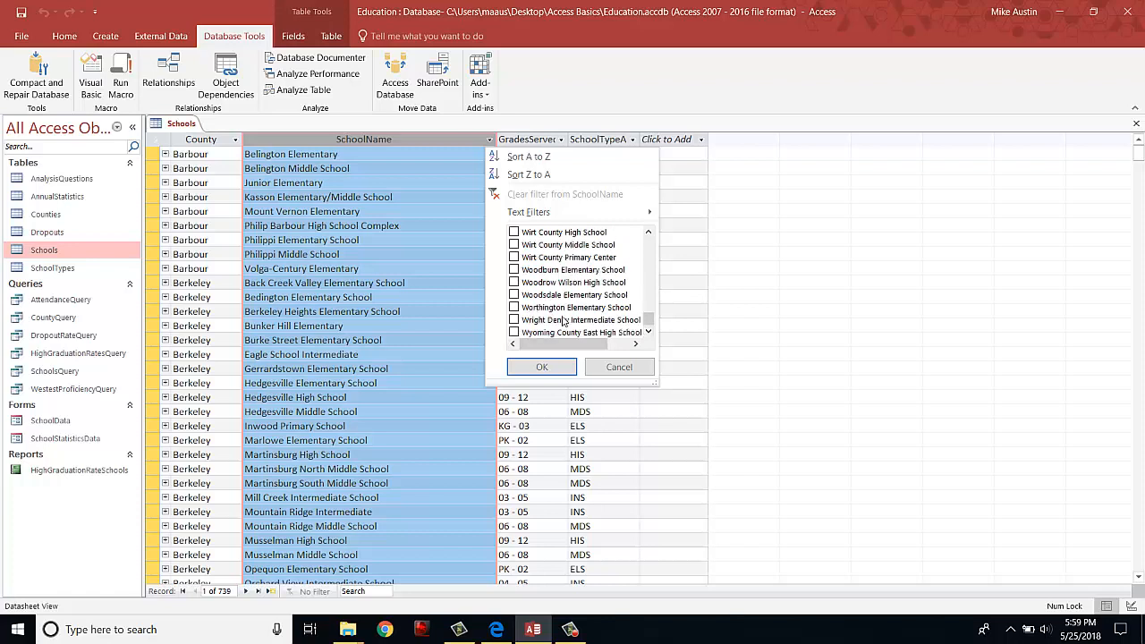
pyautogui.scroll(4, 564, 321)
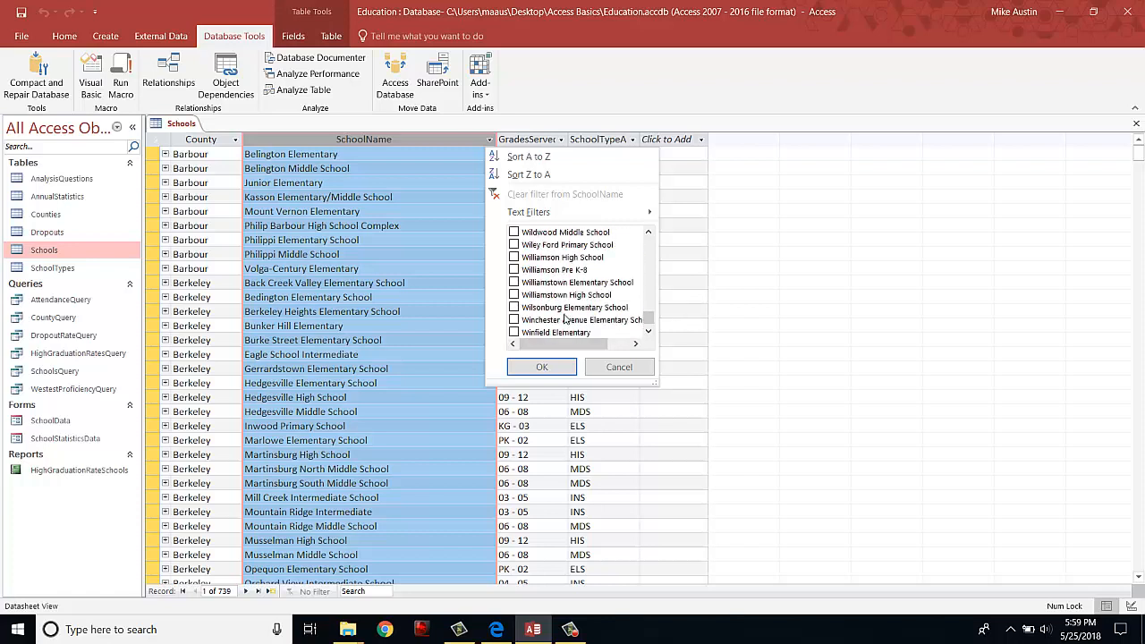
pyautogui.click(514, 245)
# Step: Recheck the school's name in the instructions PDF and filter the Schools table in Access by SchoolName to Wiley Ford Primary School
pyautogui.click(496, 629)
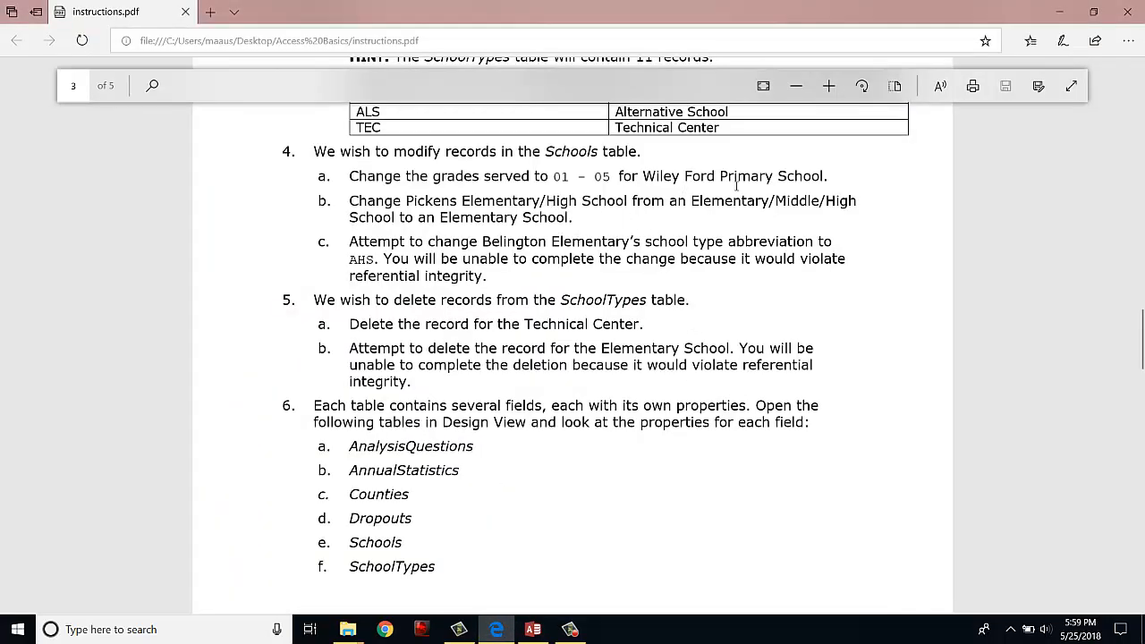
pyautogui.click(533, 629)
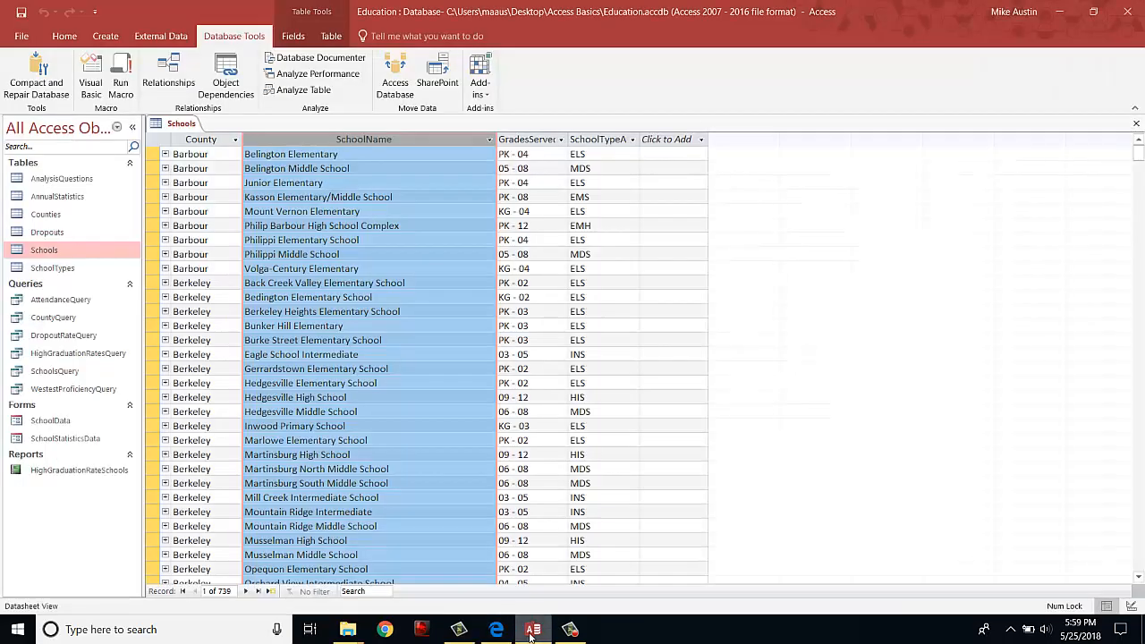
pyautogui.click(490, 140)
pyautogui.click(514, 231)
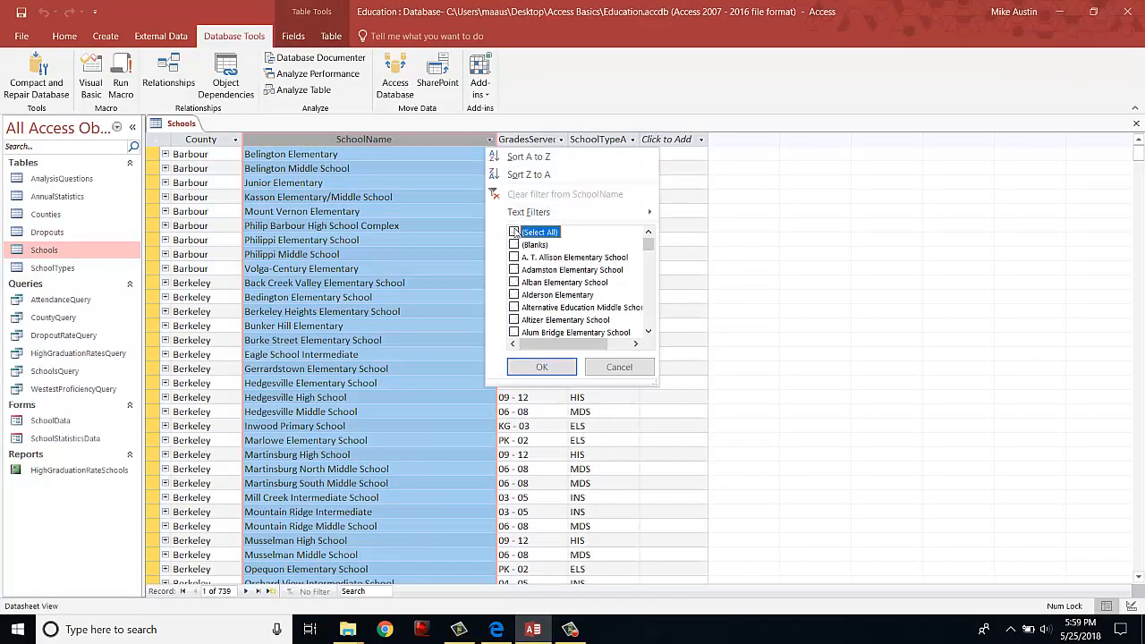
pyautogui.scroll(-15, 537, 269)
pyautogui.moveTo(648, 251); pyautogui.dragTo(648, 325)
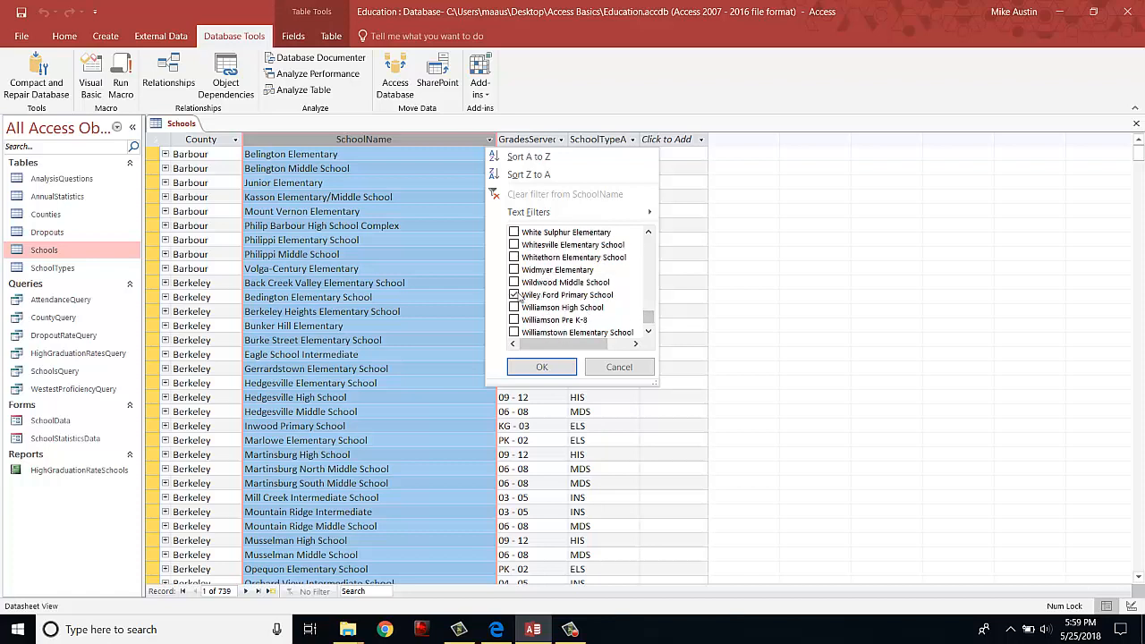
pyautogui.click(546, 373)
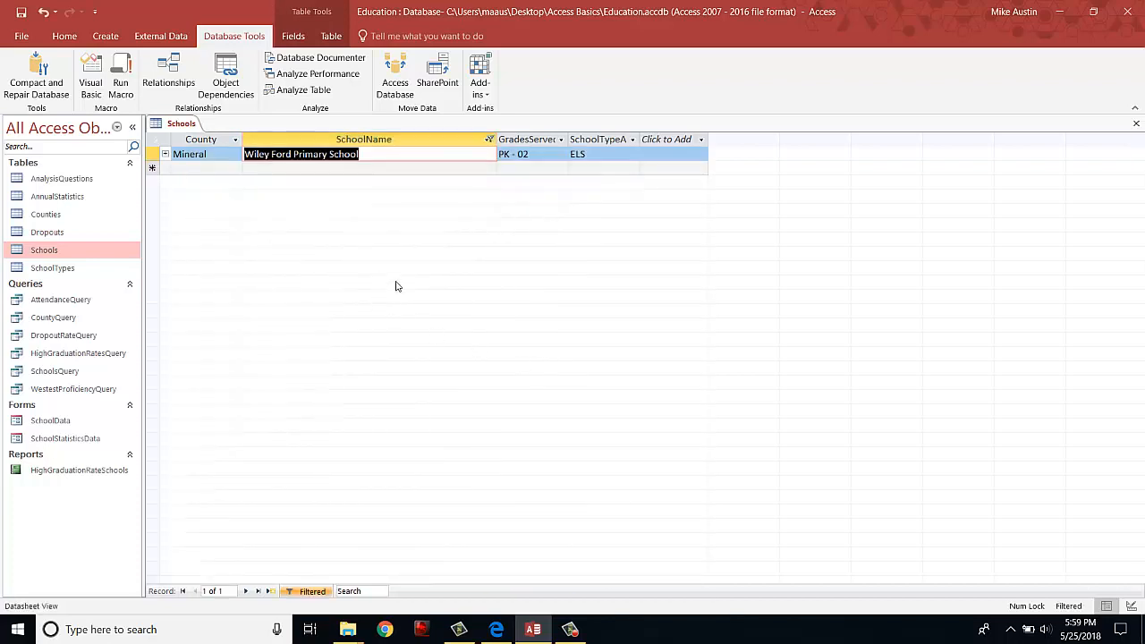
# Step: Set the grades served for Wiley Ford Primary School to 01 - 05 and save the Schools table
pyautogui.click(540, 159)
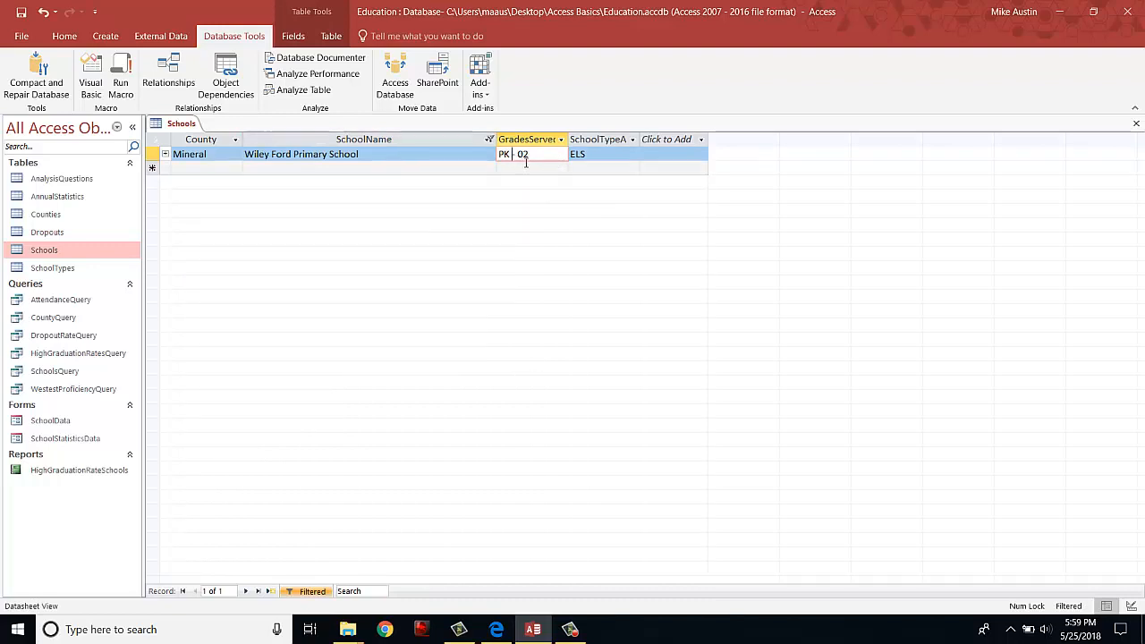
pyautogui.press('Home')
pyautogui.press('Delete')
pyautogui.press('Delete')
pyautogui.press('Delete')
pyautogui.write('01 - 05')
pyautogui.click(378, 170)
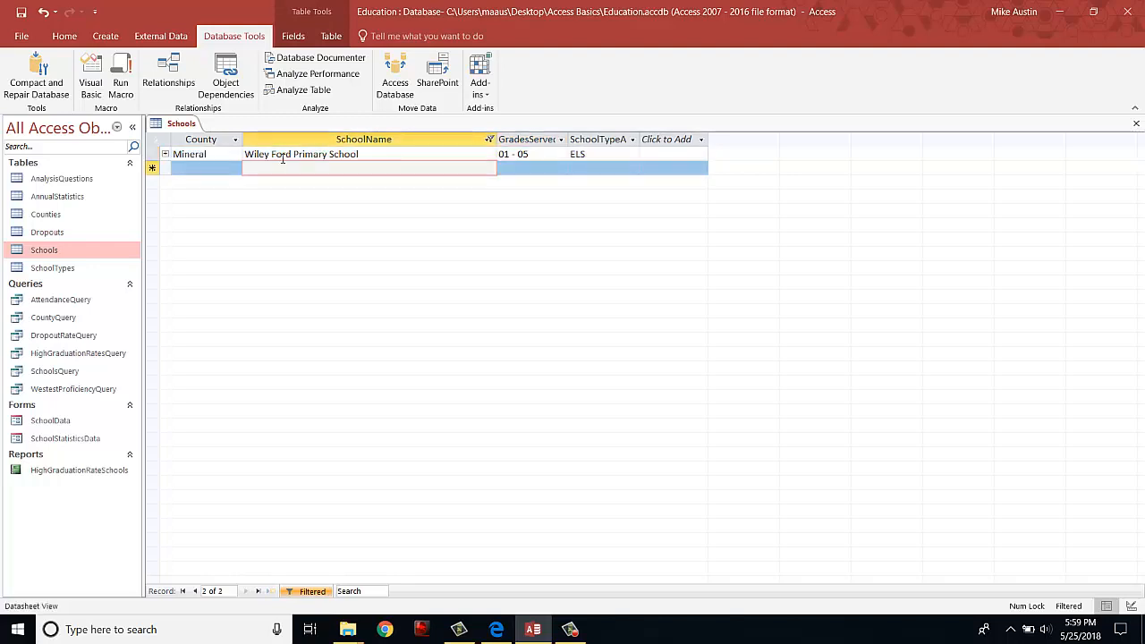
pyautogui.rightClick(182, 127)
pyautogui.click(195, 136)
# Step: Check the second Schools record change in the instructions PDF in Edge and return to the Schools table in Access
pyautogui.click(502, 634)
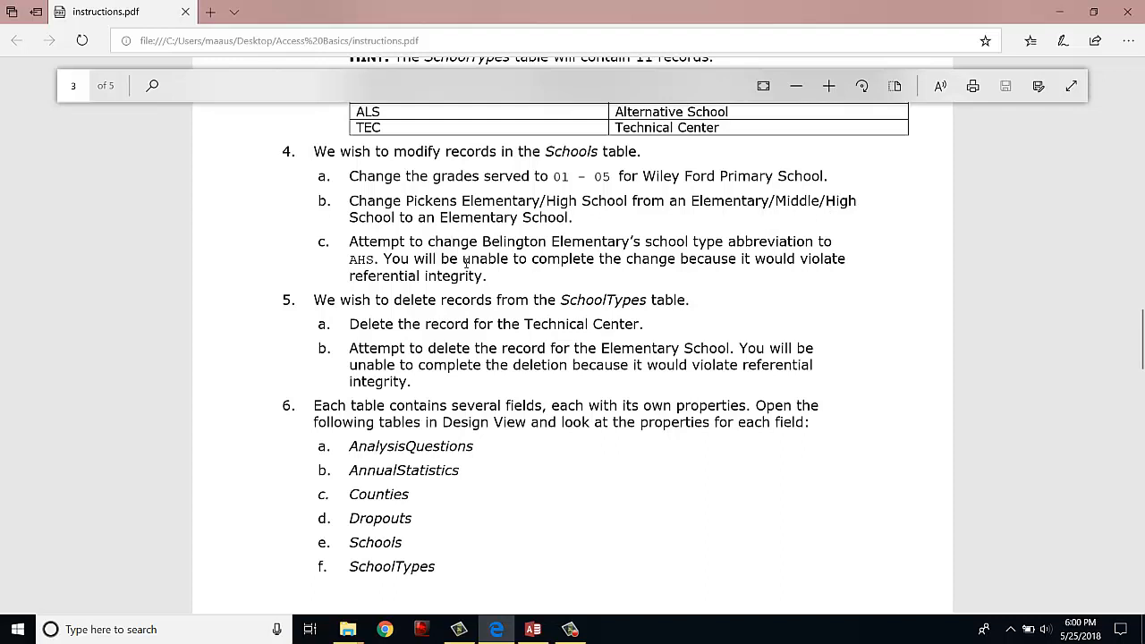
pyautogui.click(534, 632)
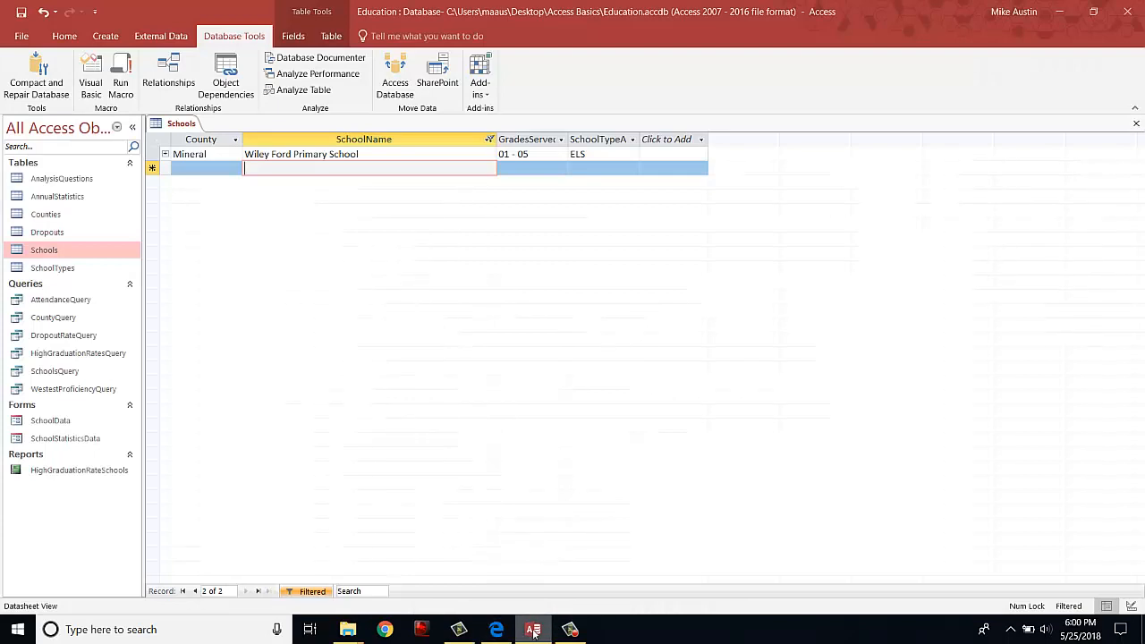
pyautogui.click(489, 140)
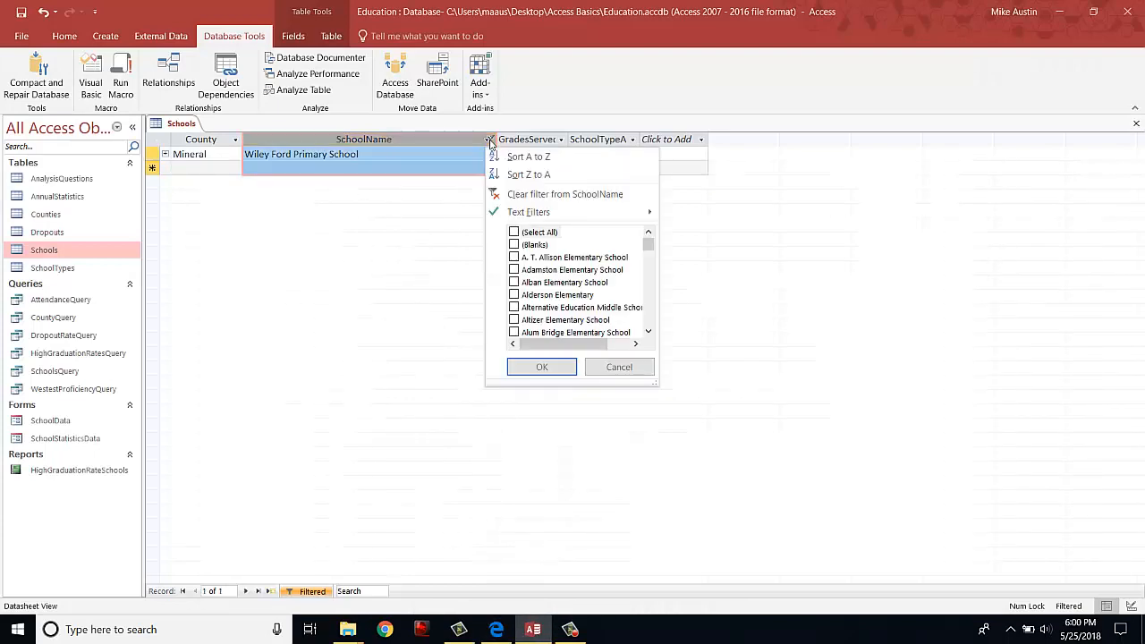
pyautogui.scroll(-2, 541, 286)
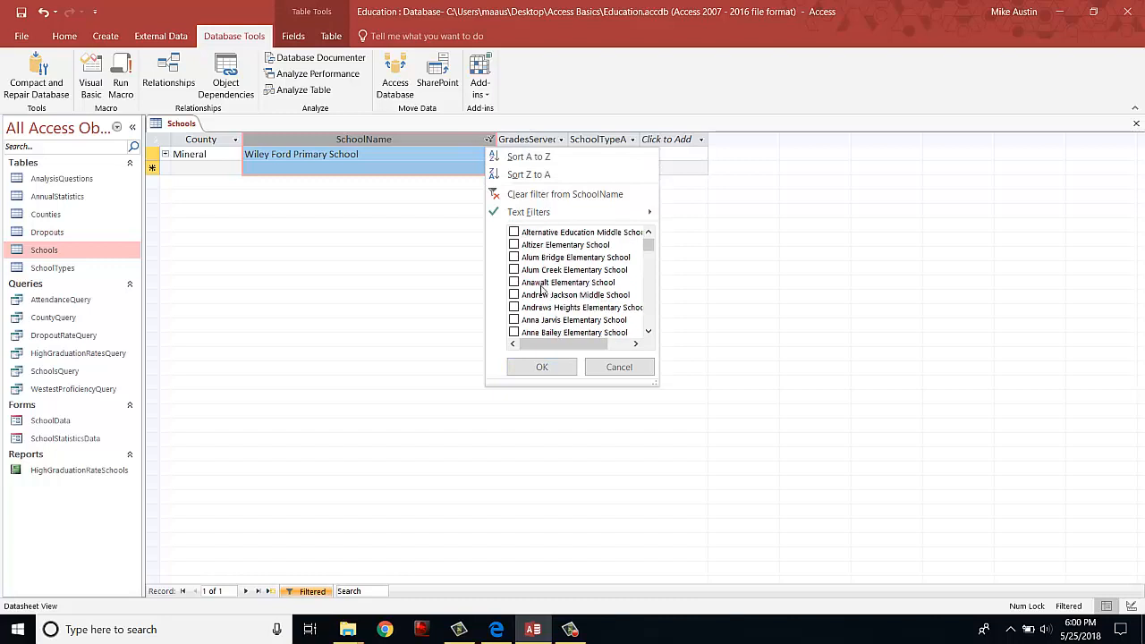
pyautogui.moveTo(654, 248); pyautogui.dragTo(650, 332)
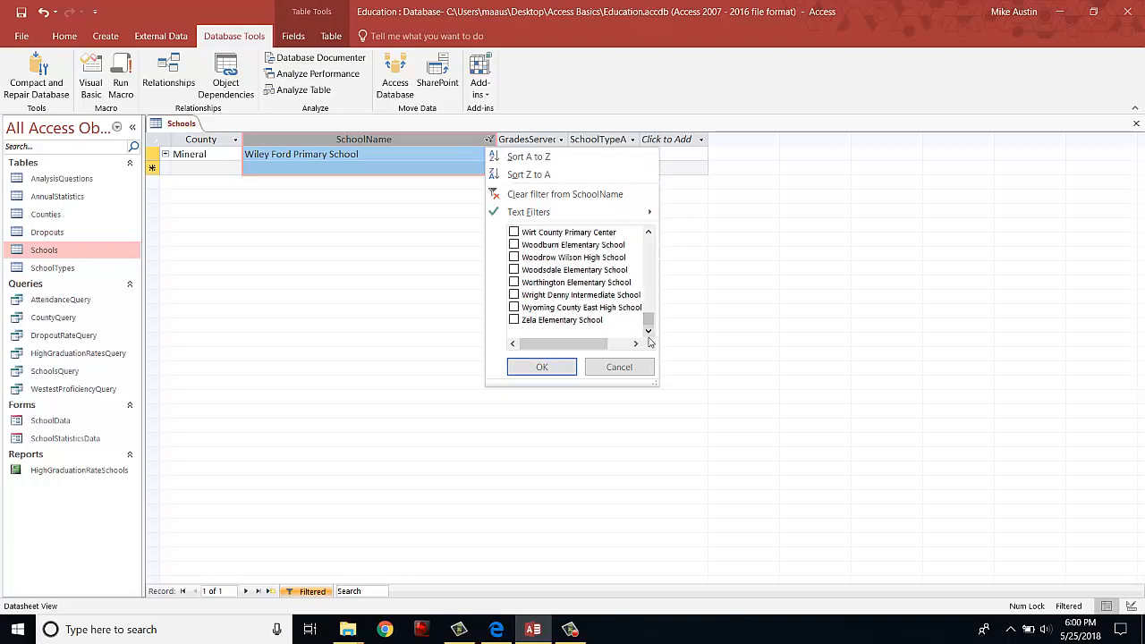
pyautogui.scroll(3, 520, 298)
pyautogui.scroll(4, 521, 299)
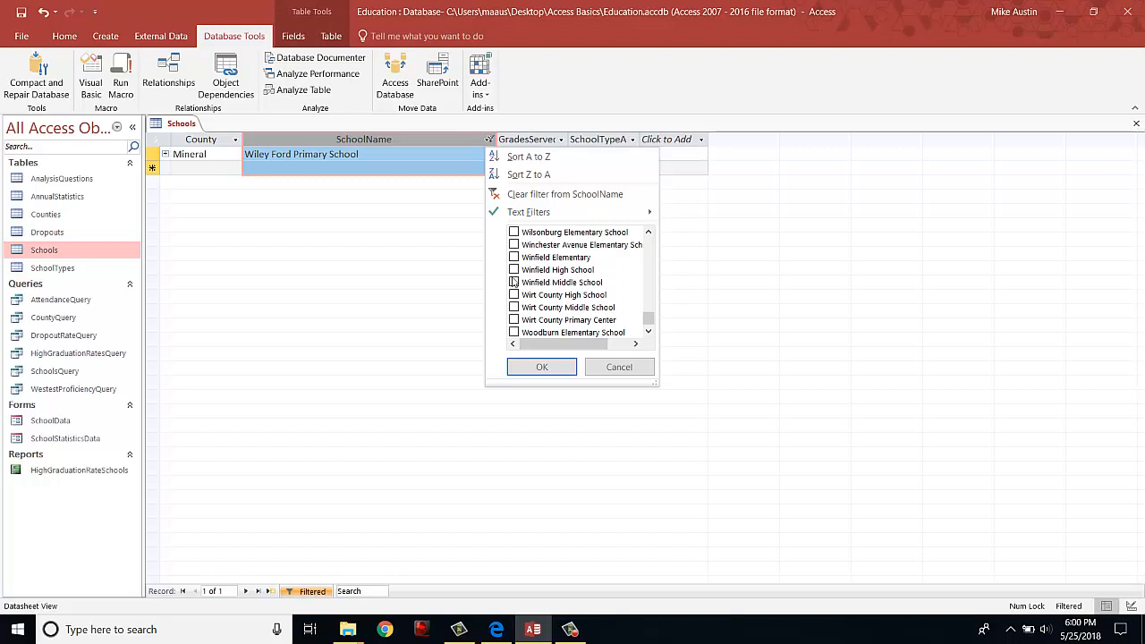
pyautogui.scroll(-2, 515, 285)
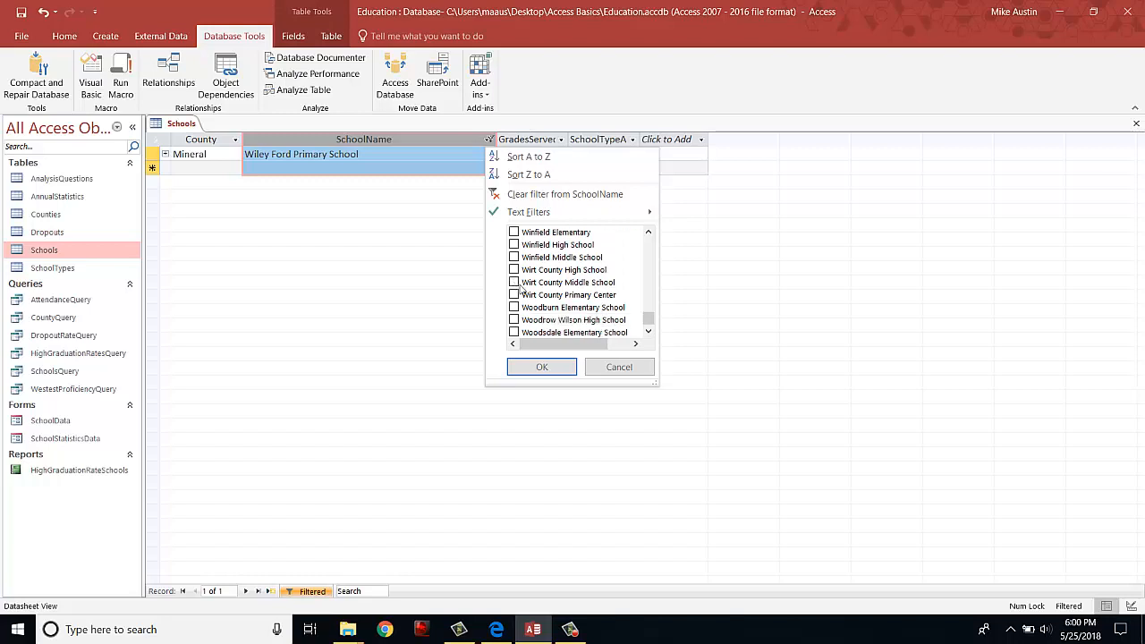
pyautogui.scroll(10, 521, 290)
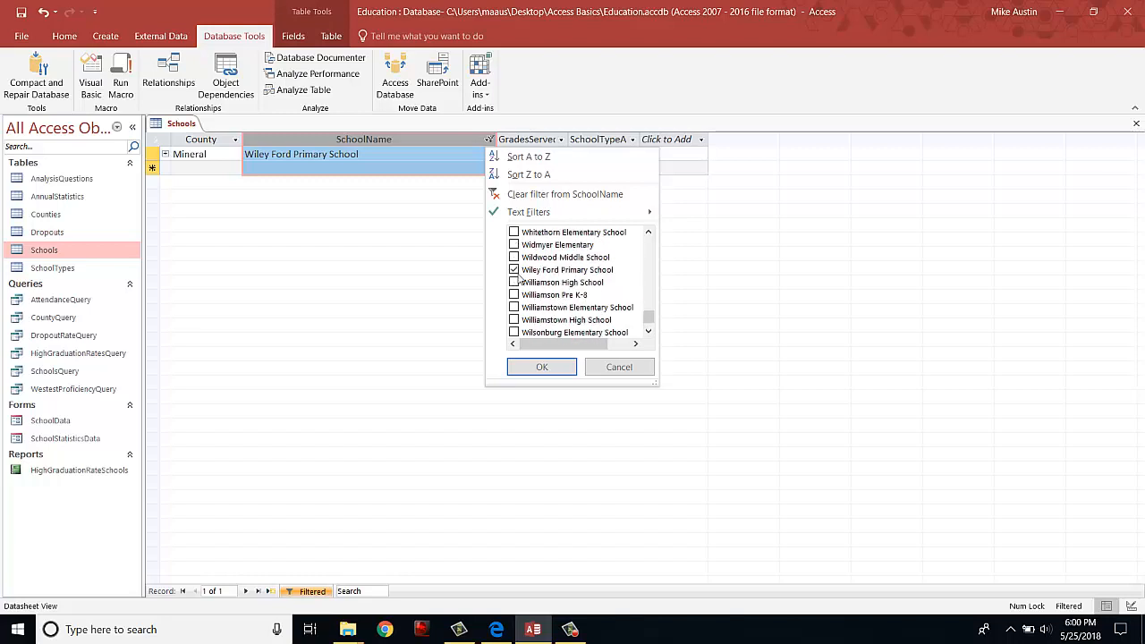
pyautogui.scroll(5, 526, 290)
pyautogui.scroll(3, 532, 294)
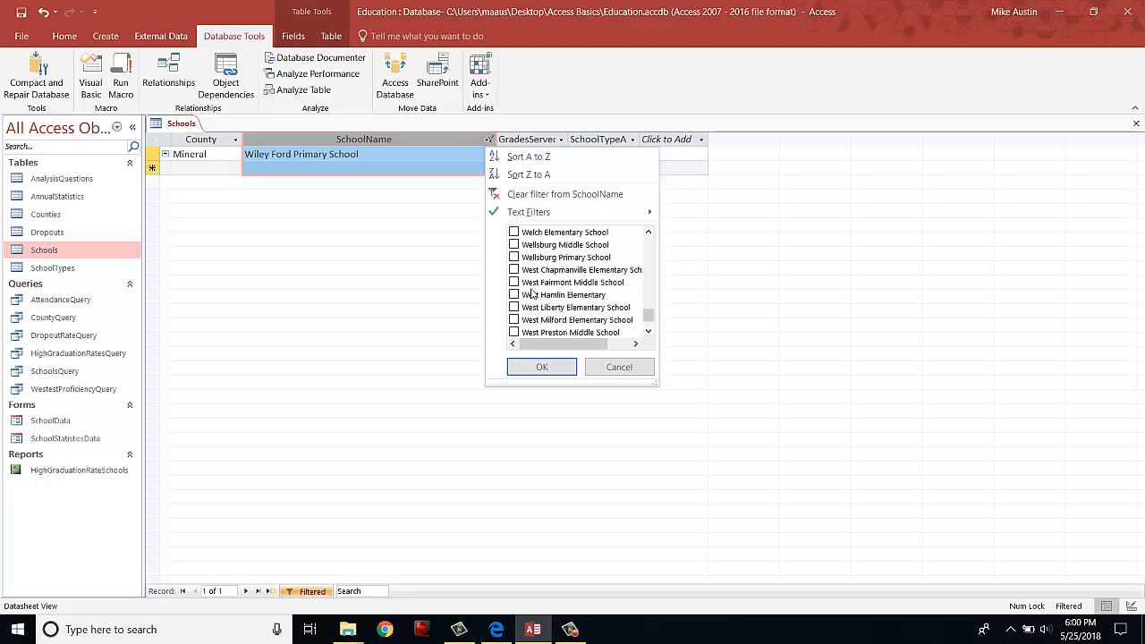
# Step: Recheck the school's name in the instructions PDF in Edge and filter the Schools table in Access by SchoolName to Pickens Elementary/High School
pyautogui.moveTo(501, 632)
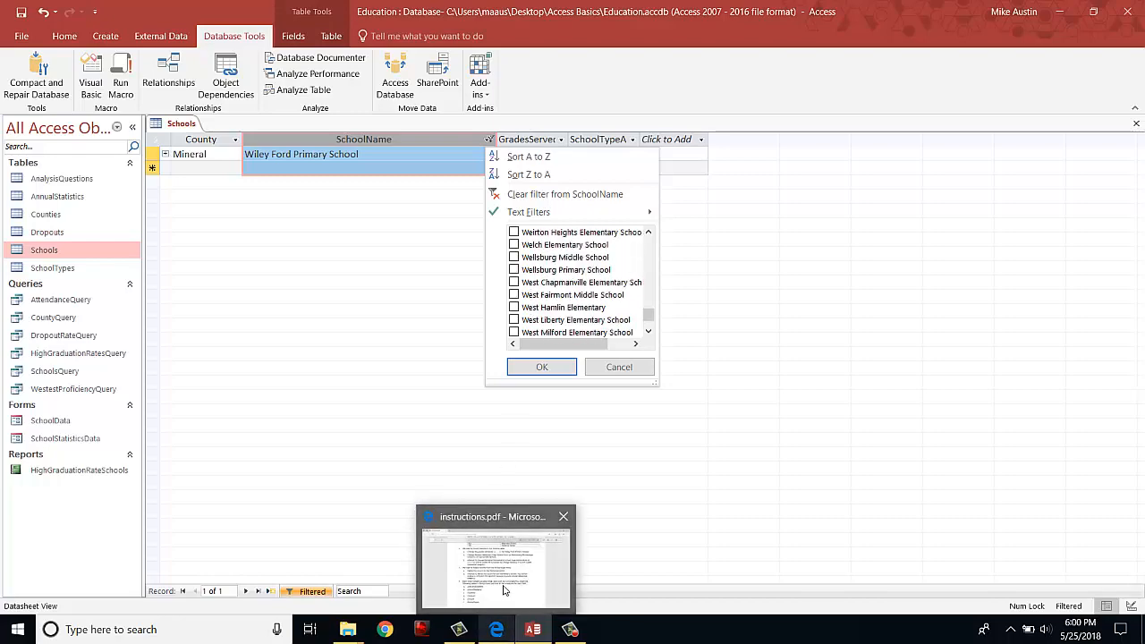
pyautogui.click(504, 587)
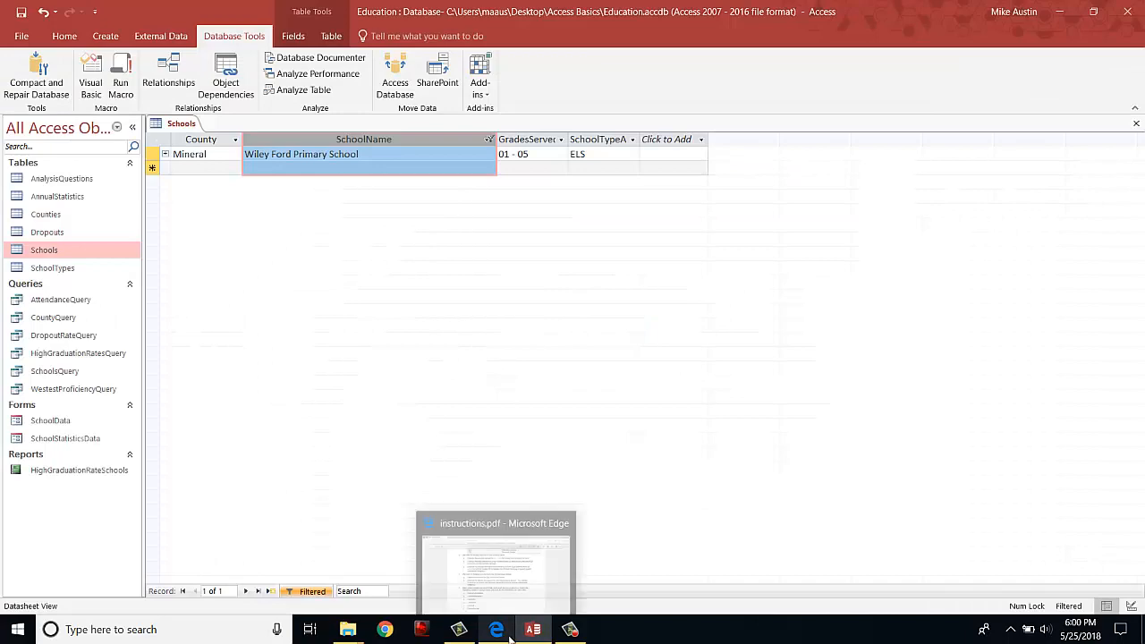
pyautogui.moveTo(503, 592)
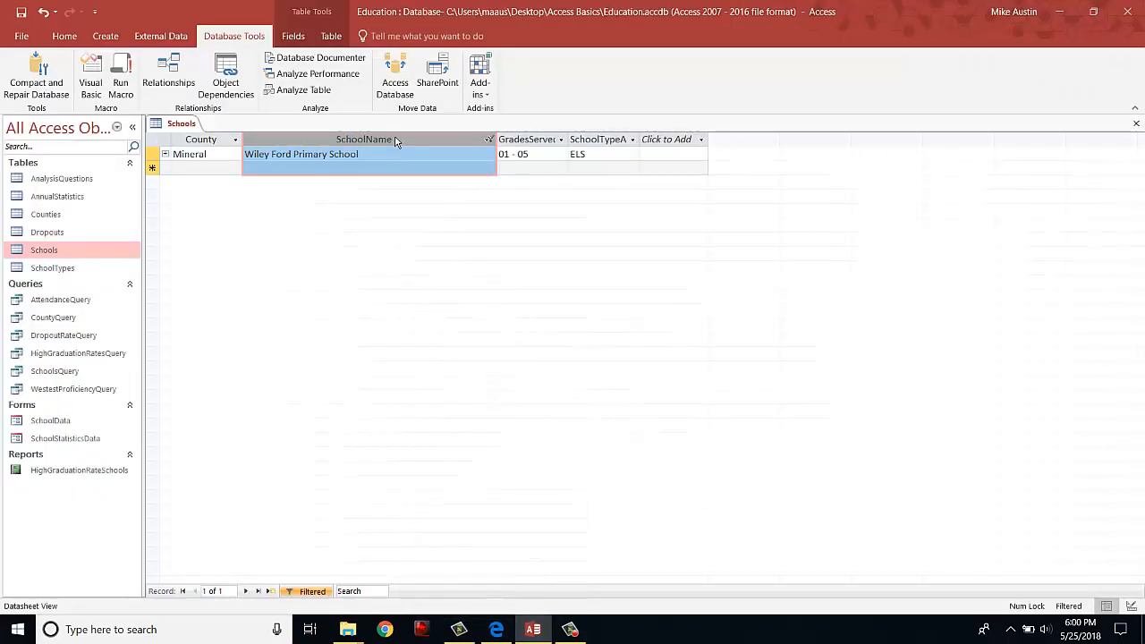
pyautogui.click(489, 139)
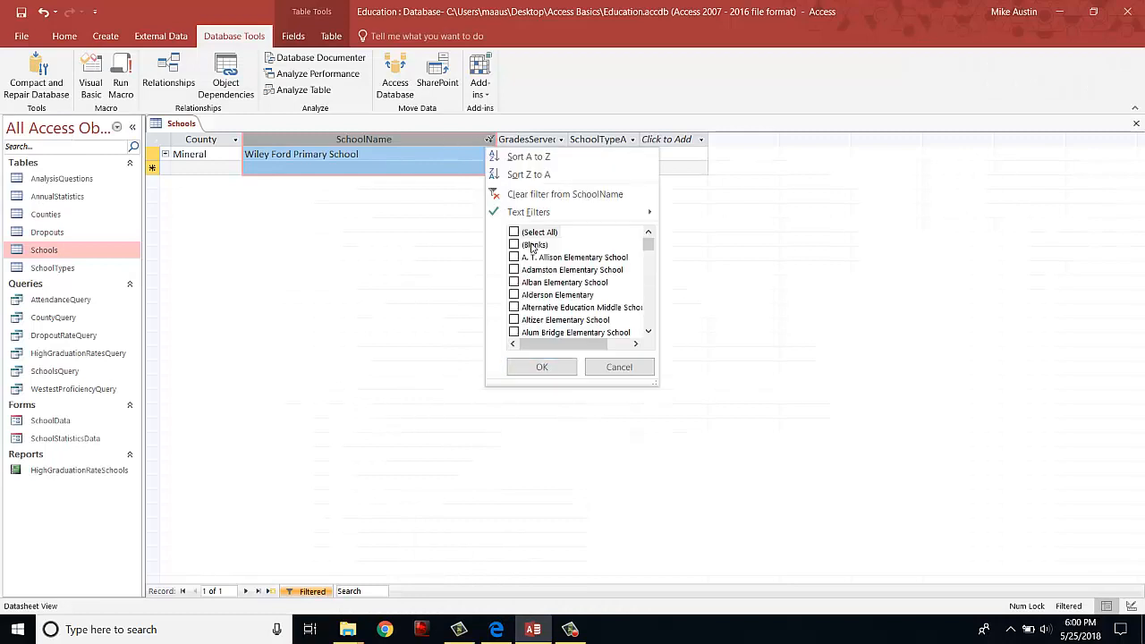
pyautogui.click(515, 233)
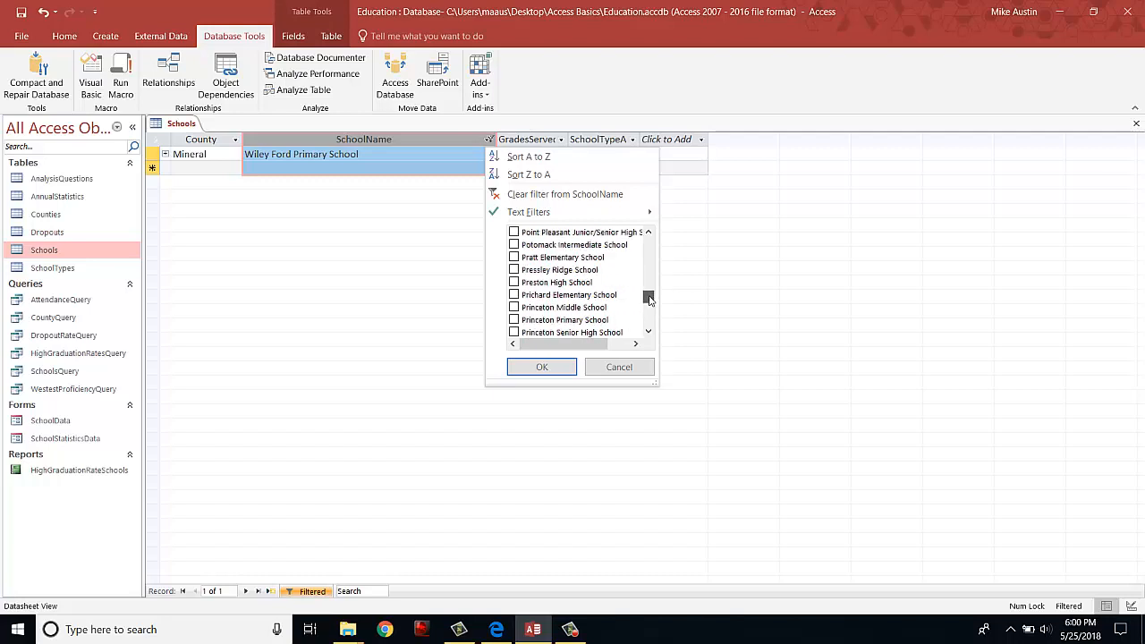
pyautogui.scroll(5, 573, 294)
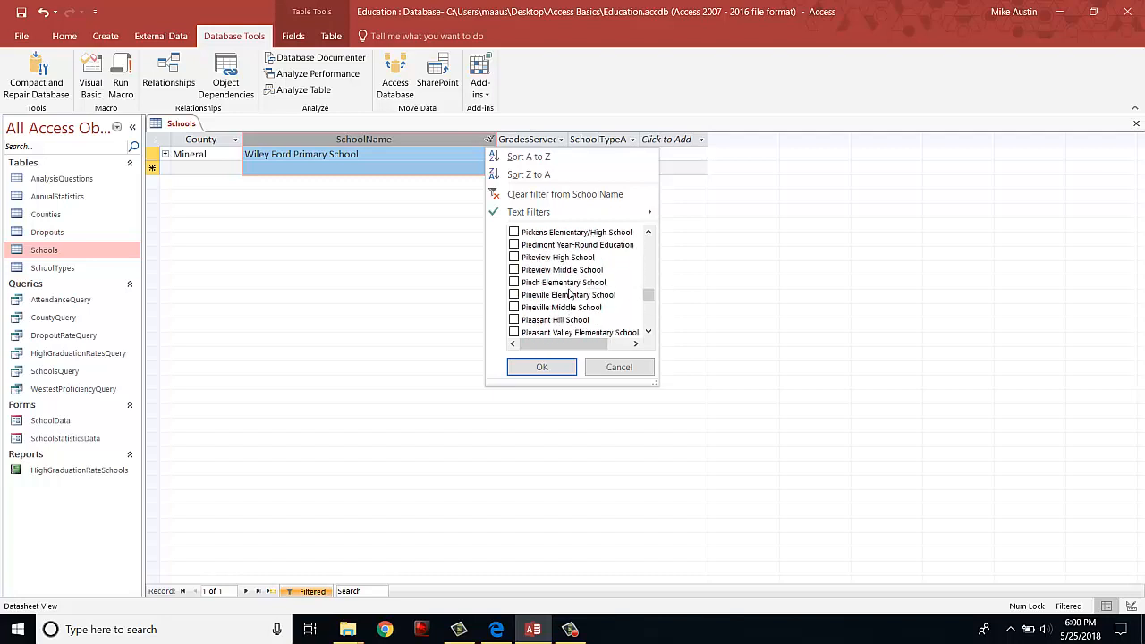
pyautogui.scroll(2, 532, 279)
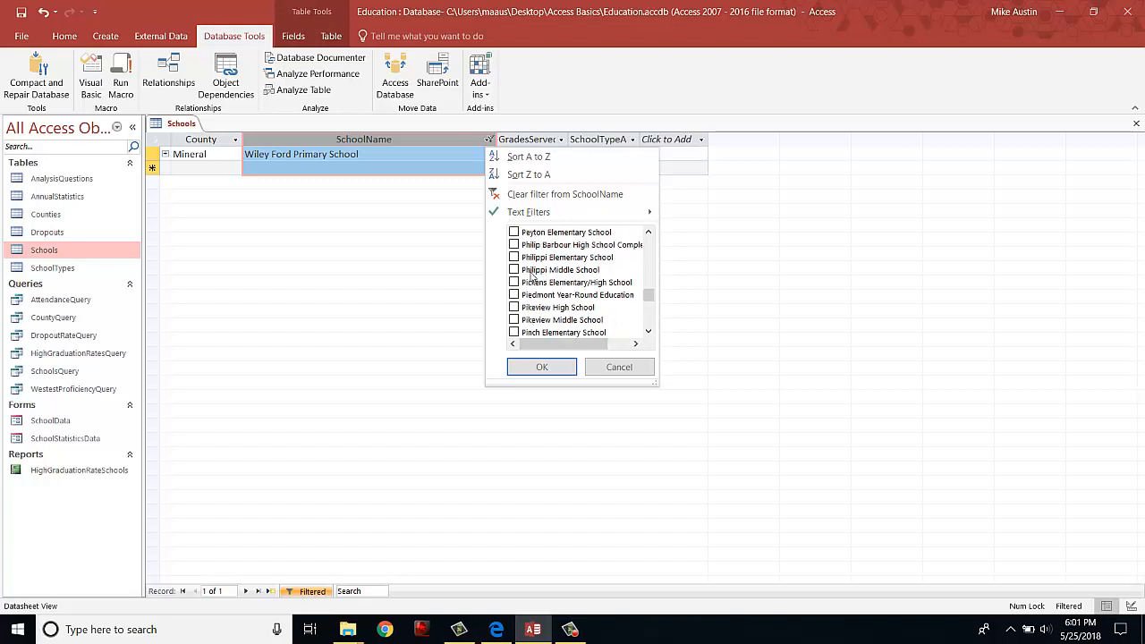
pyautogui.click(514, 282)
pyautogui.click(542, 368)
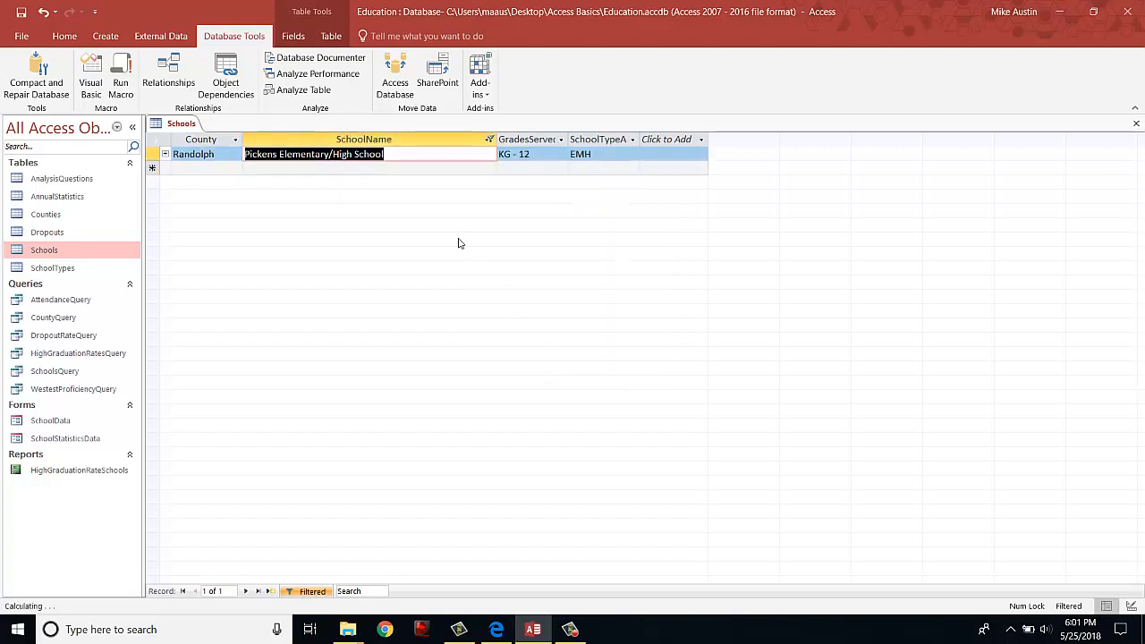
# Step: Recheck the required type in the Edge PDF, set Pickens Elementary/High School's school type to ELS in Access, and save the Schools table
pyautogui.click(624, 156)
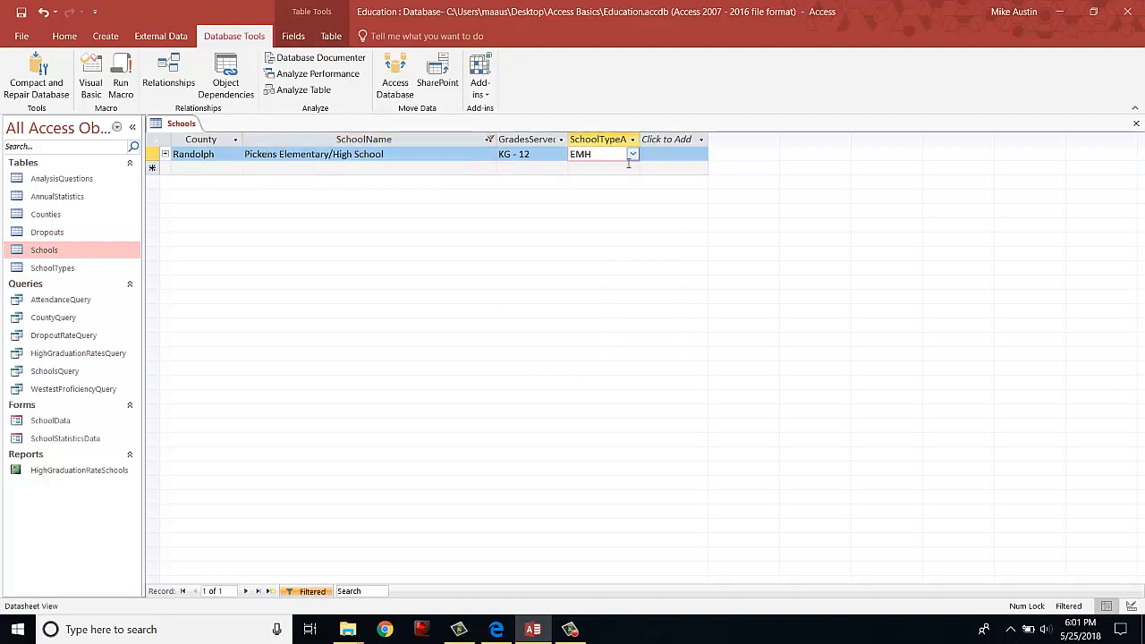
pyautogui.click(496, 629)
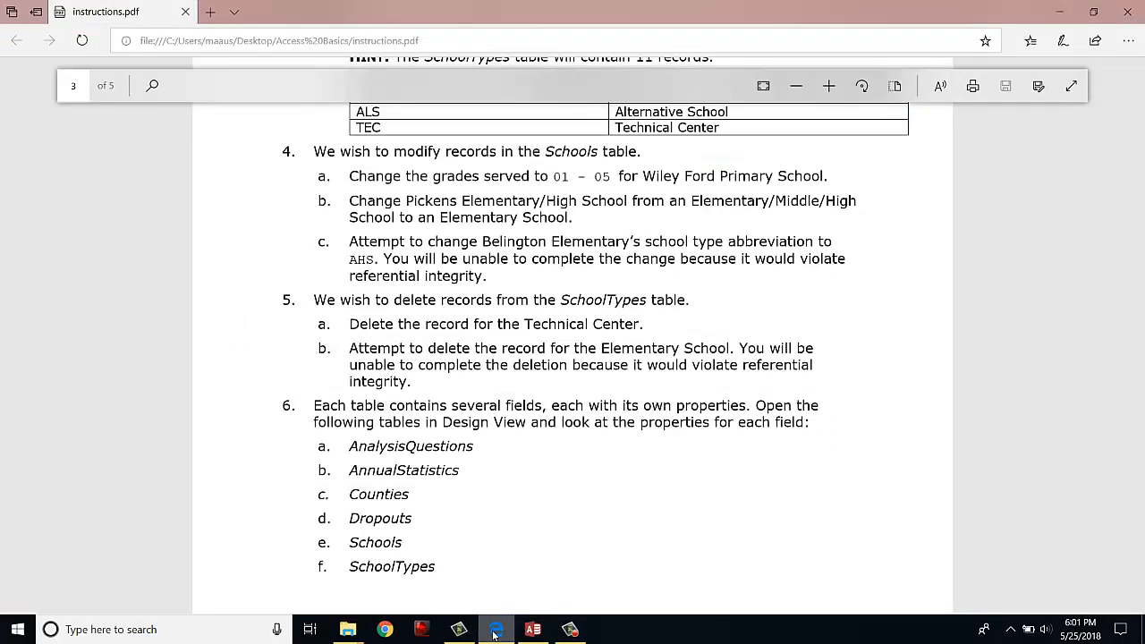
pyautogui.click(497, 629)
pyautogui.click(631, 155)
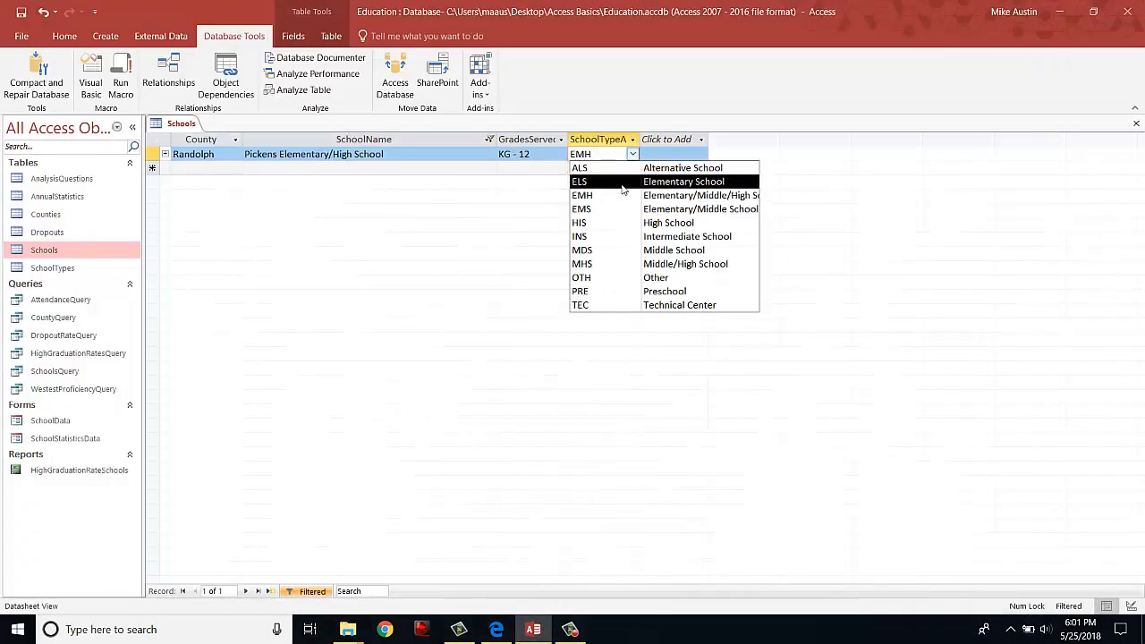
pyautogui.click(625, 184)
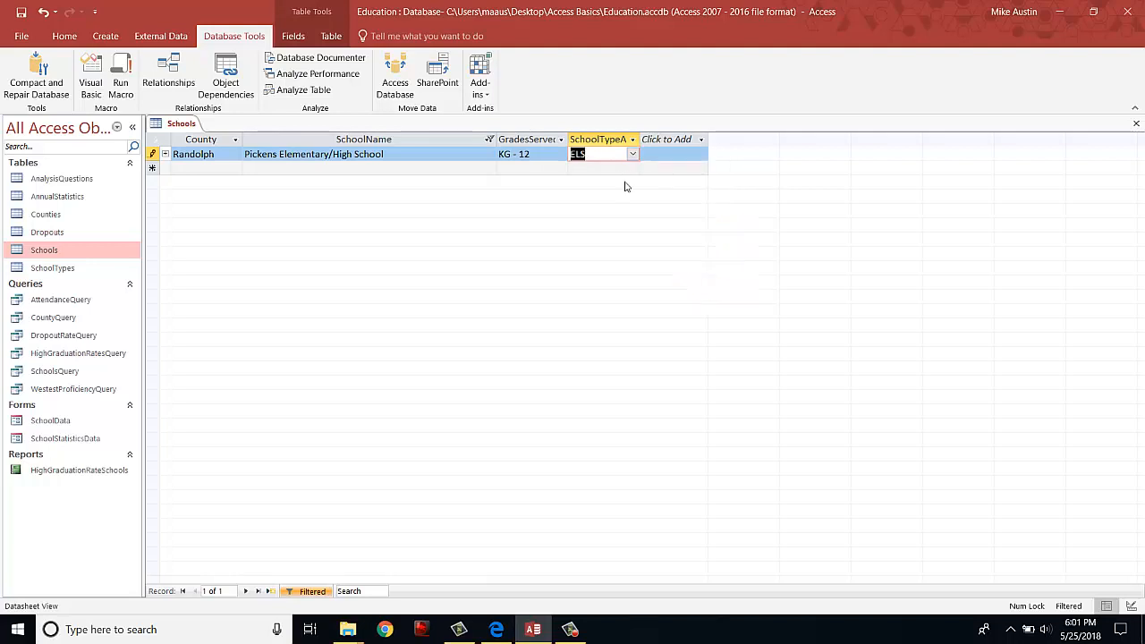
pyautogui.rightClick(178, 124)
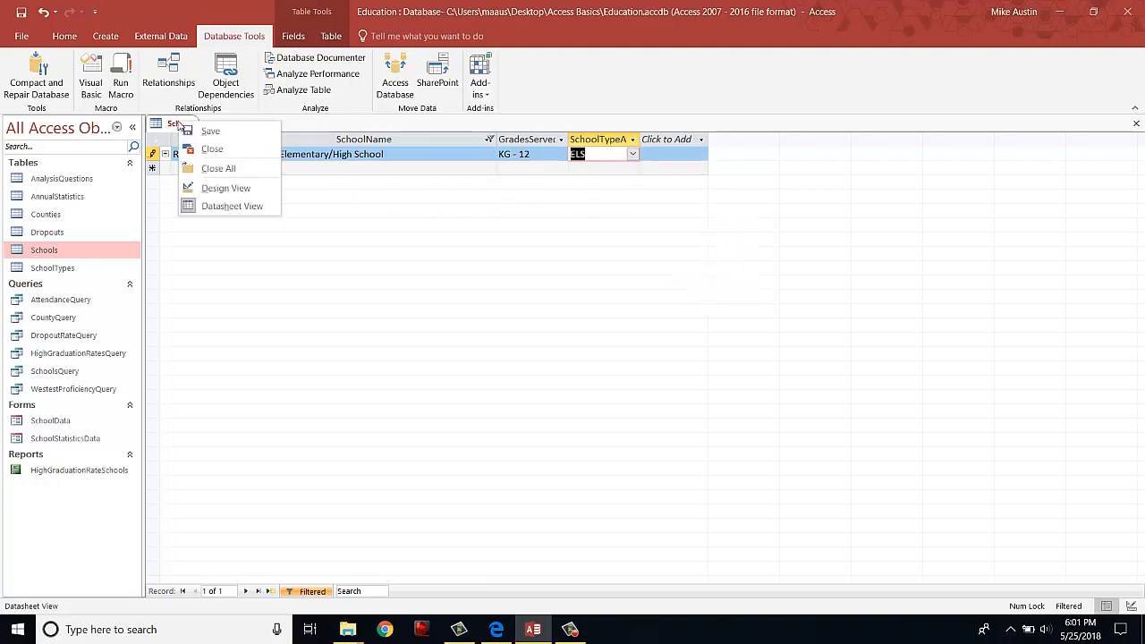
pyautogui.click(193, 134)
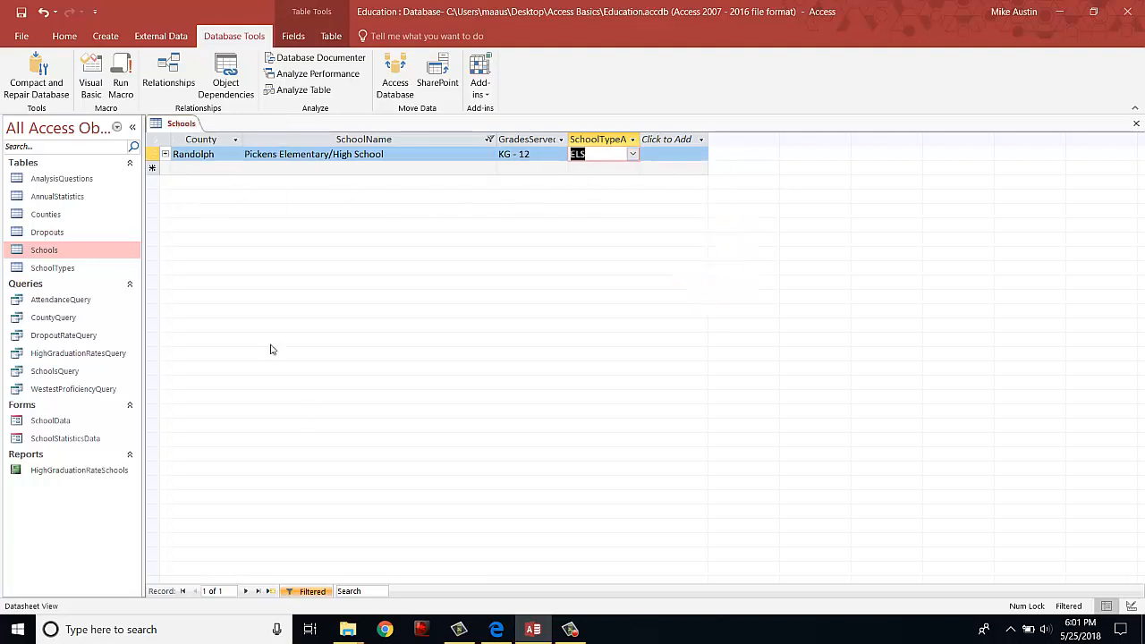
# Step: Check the third record change in the instructions PDF in Edge and filter the Schools table in Access by SchoolName to Belington Elementary
pyautogui.click(497, 631)
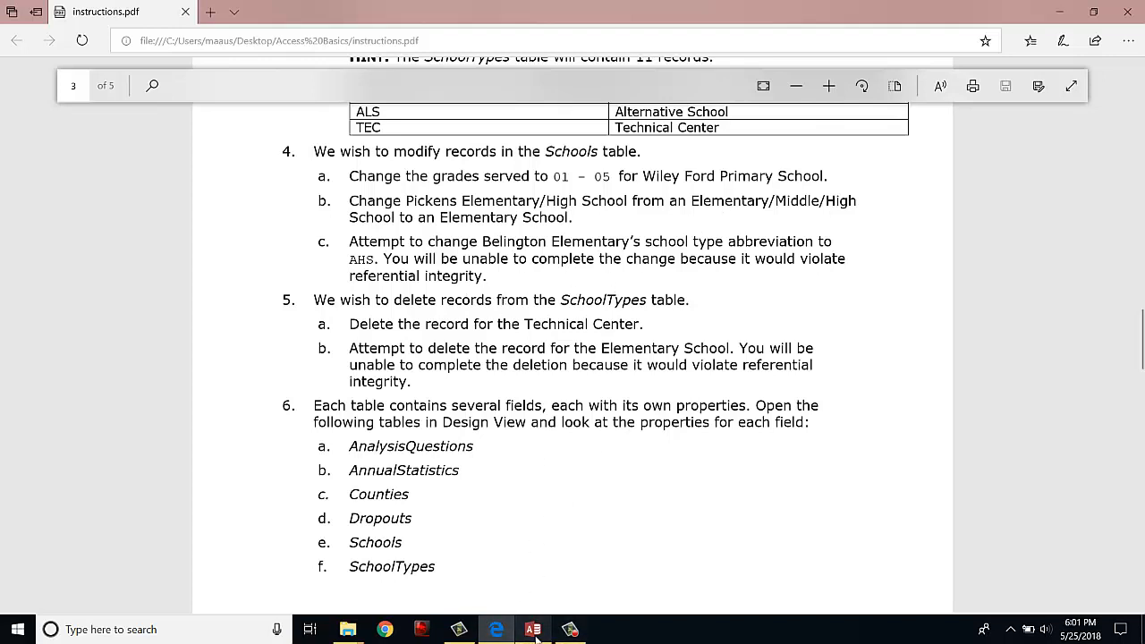
pyautogui.moveTo(535, 636)
pyautogui.click(533, 564)
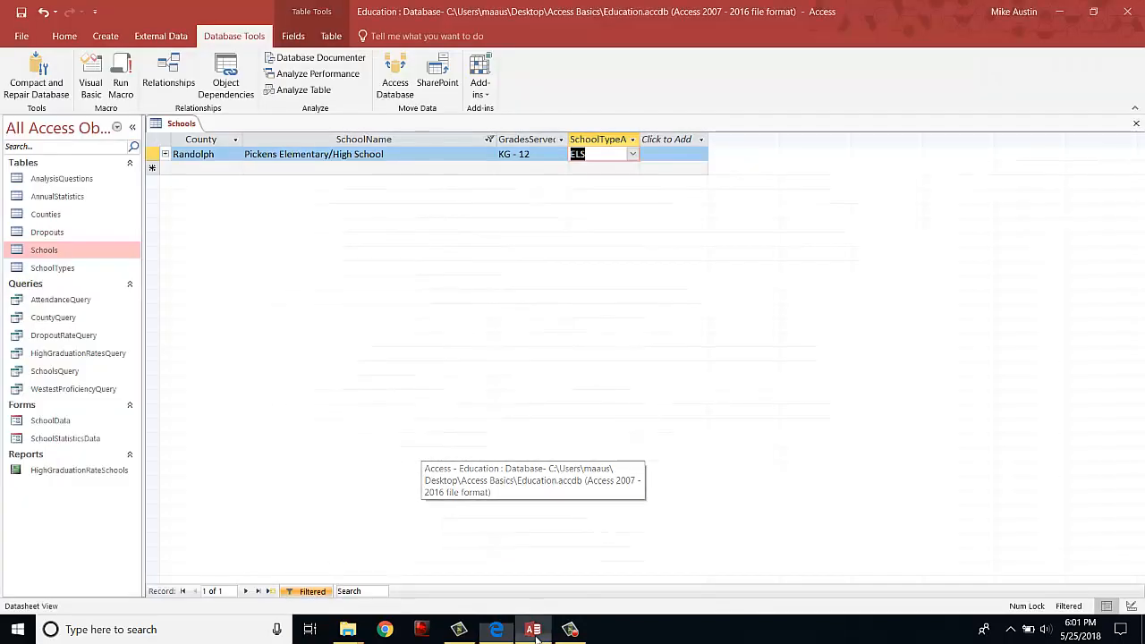
pyautogui.click(488, 140)
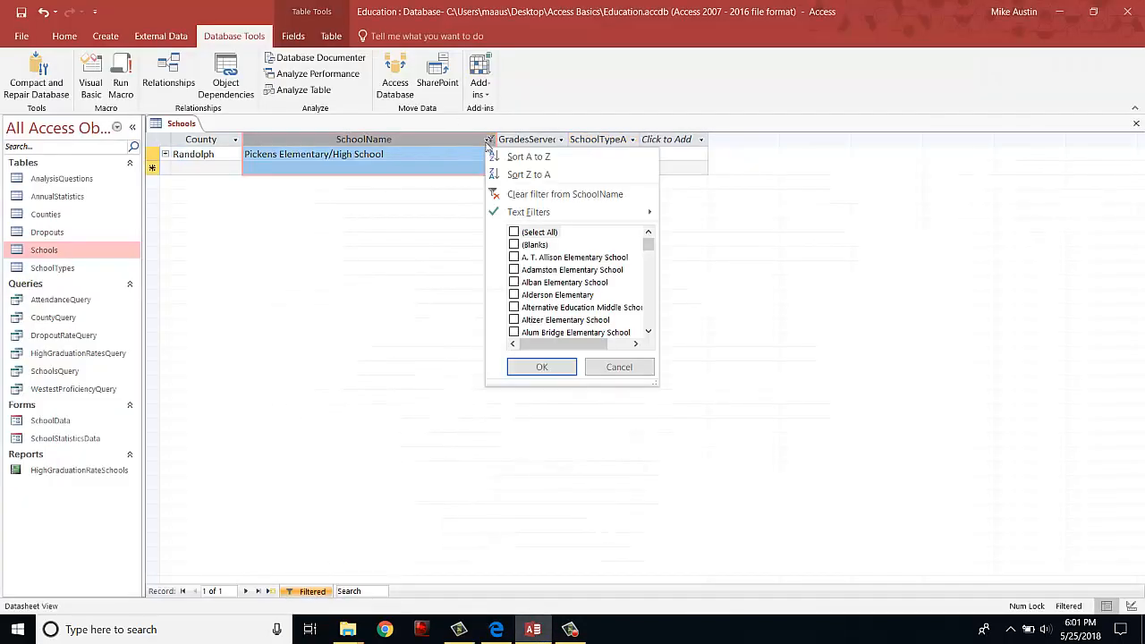
pyautogui.click(517, 232)
pyautogui.click(514, 232)
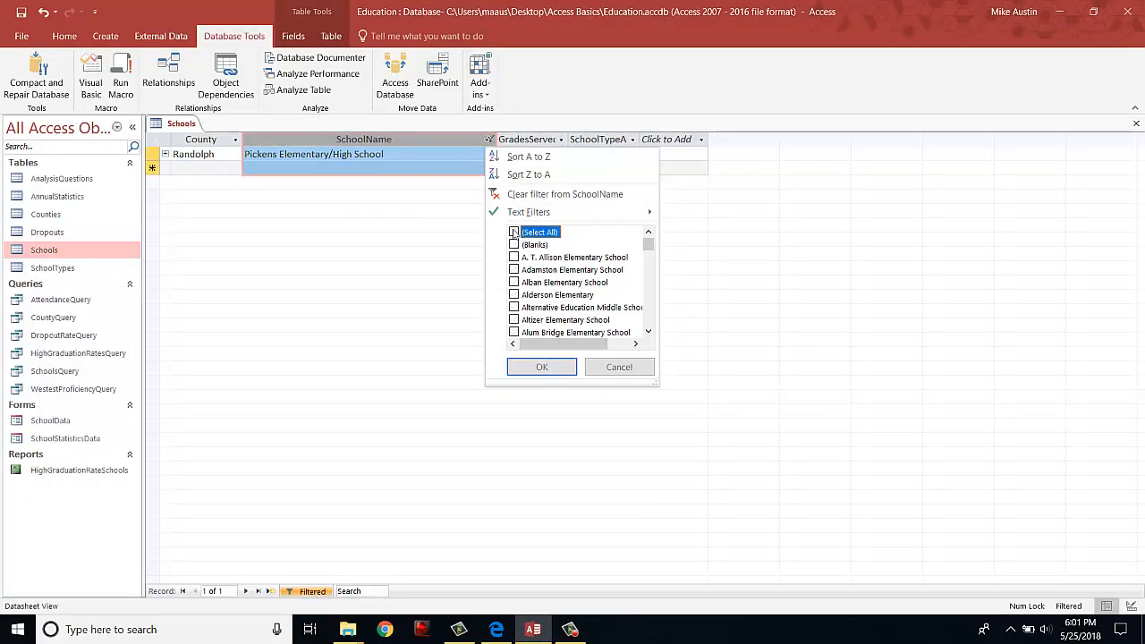
pyautogui.scroll(-12, 516, 295)
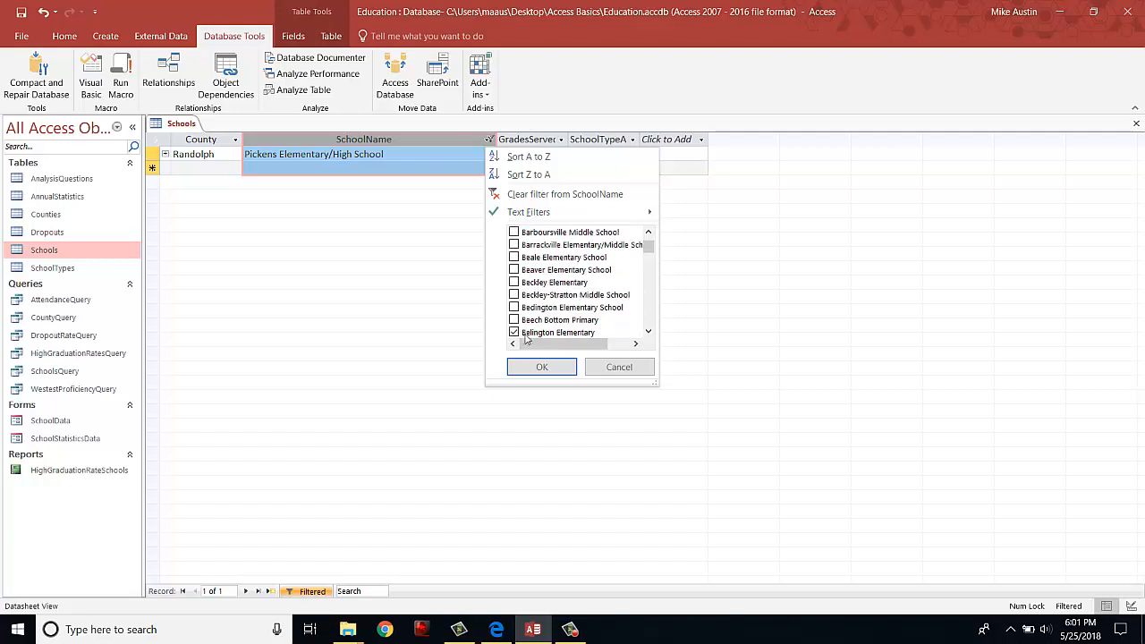
pyautogui.click(541, 367)
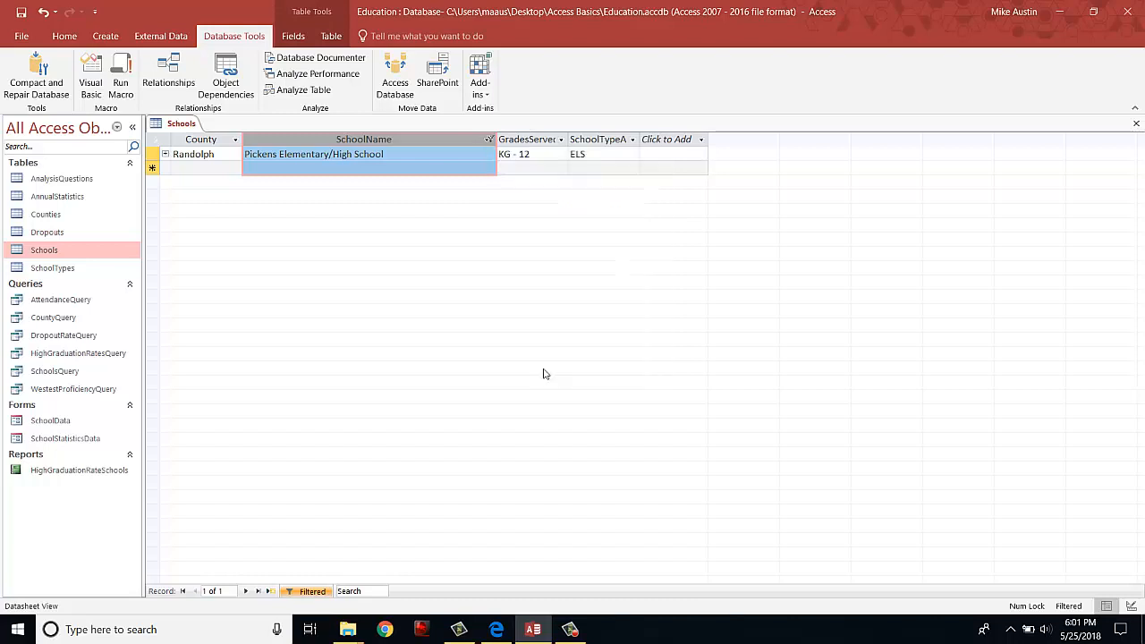
# Step: Try to change Belington Elementary's school type abbreviation to AHS and dismiss the resulting dialog
pyautogui.click(599, 164)
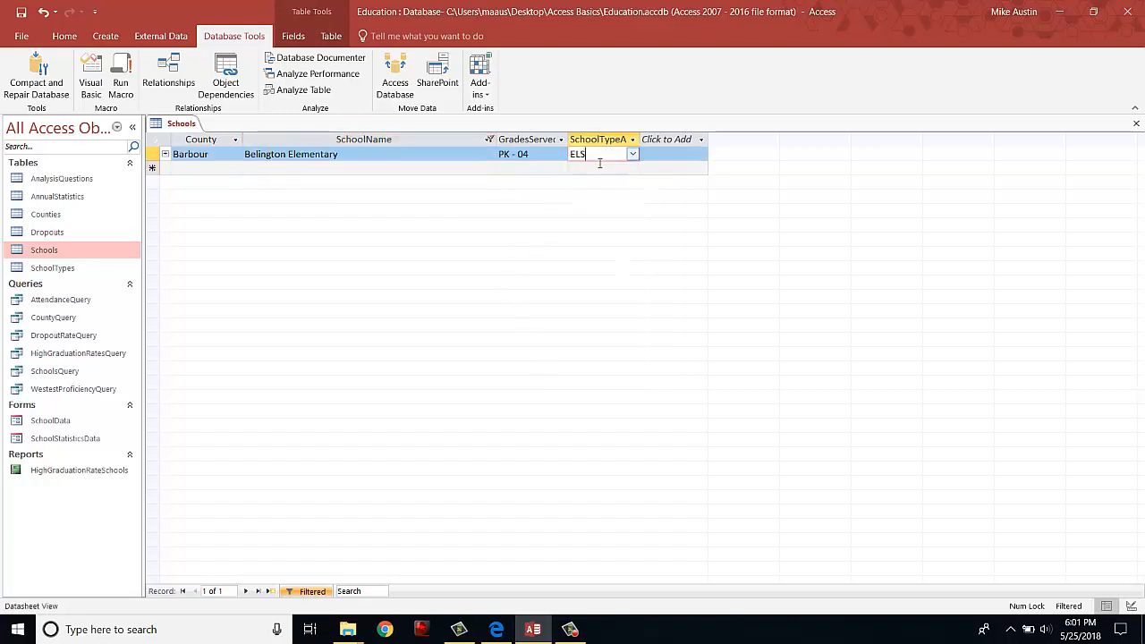
pyautogui.press('BackSpace')
pyautogui.press('BackSpace')
pyautogui.press('BackSpace')
pyautogui.write('AHS')
pyautogui.press('Return')
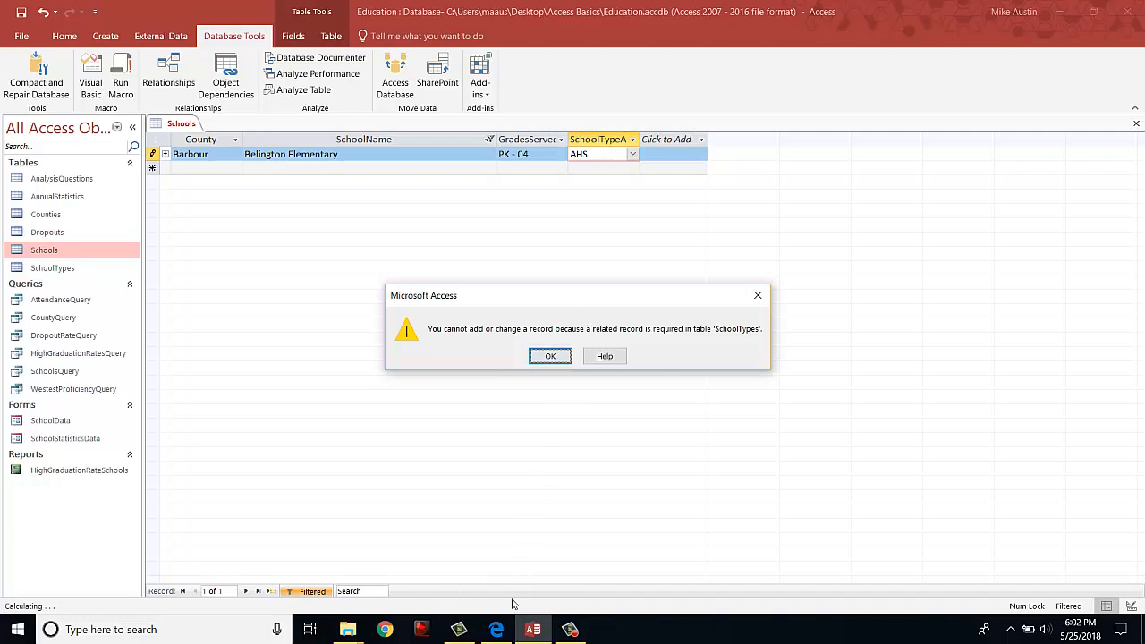
pyautogui.click(551, 356)
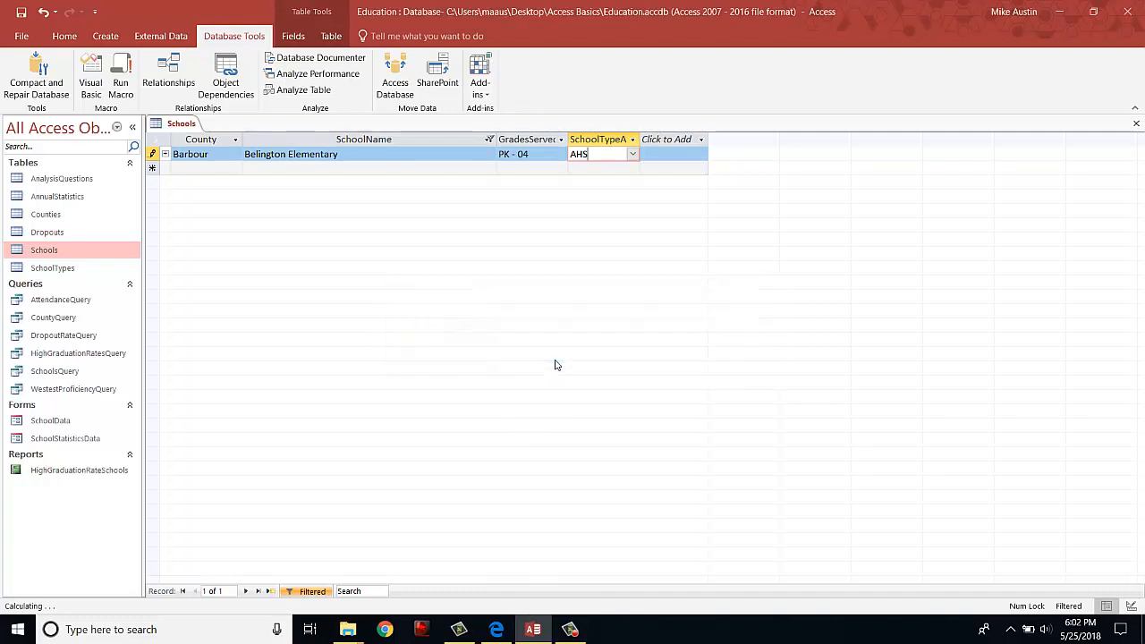
# Step: Set Belington Elementary's school type to ELS and return to the instructions PDF in Edge for the following task
pyautogui.click(632, 154)
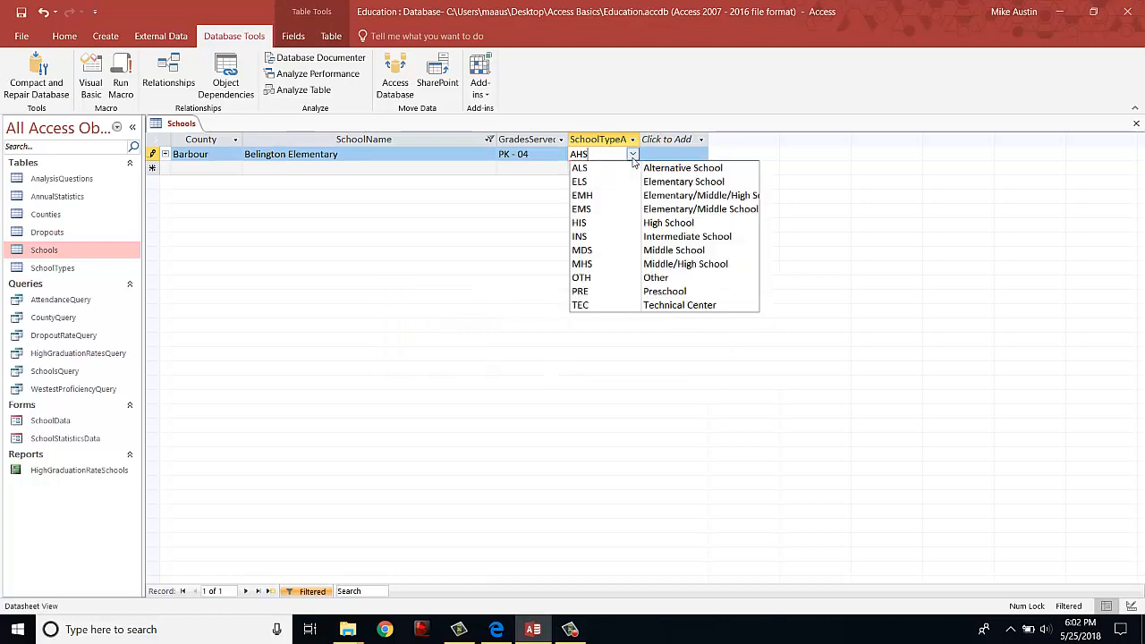
pyautogui.click(615, 180)
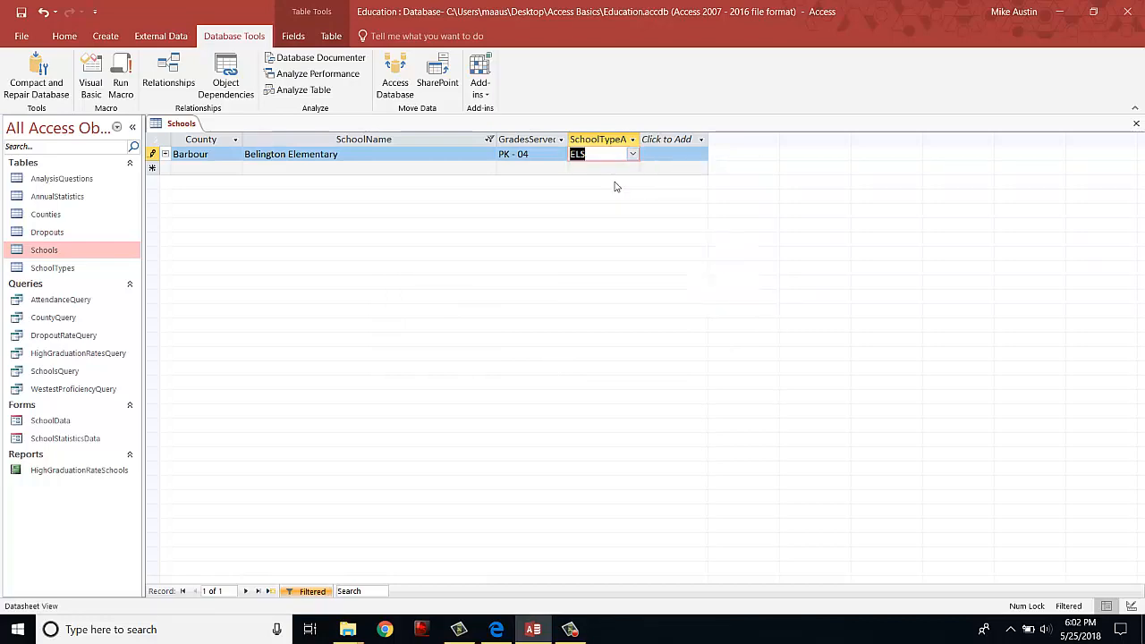
pyautogui.click(496, 630)
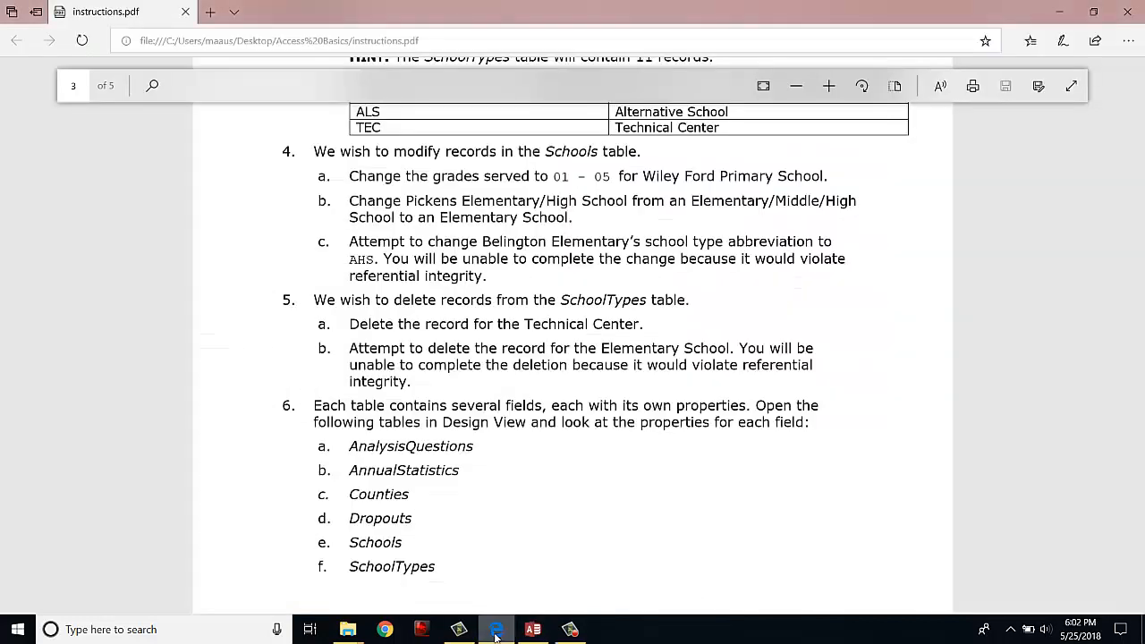
# Step: Switch back to Access, save the Schools table, and clear the filter from its SchoolName field
pyautogui.click(496, 630)
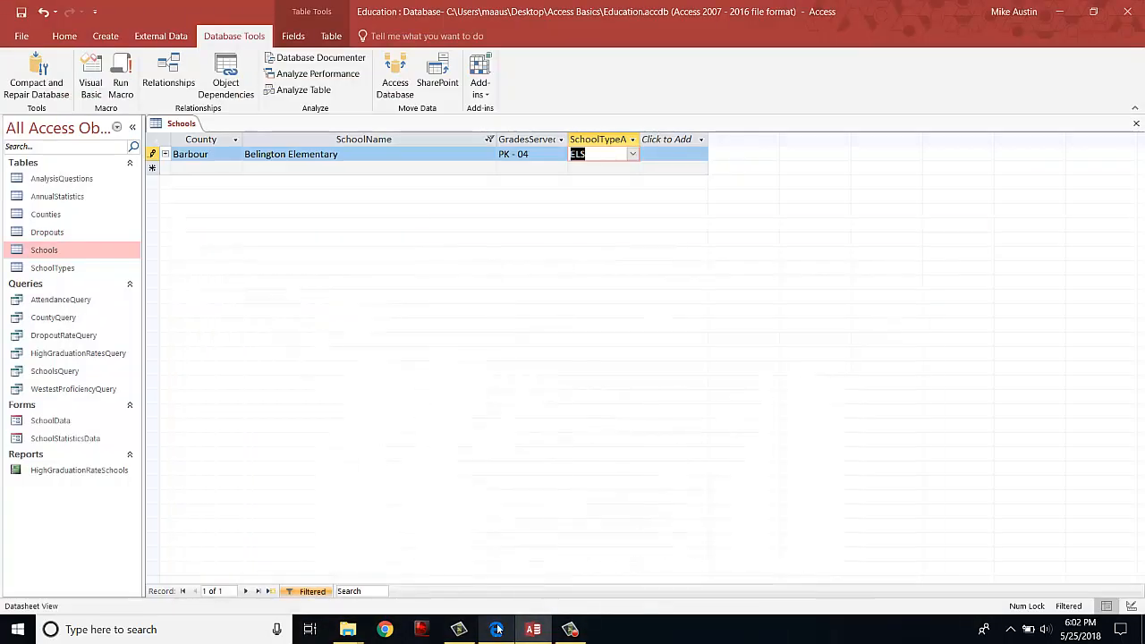
pyautogui.rightClick(184, 125)
pyautogui.click(202, 136)
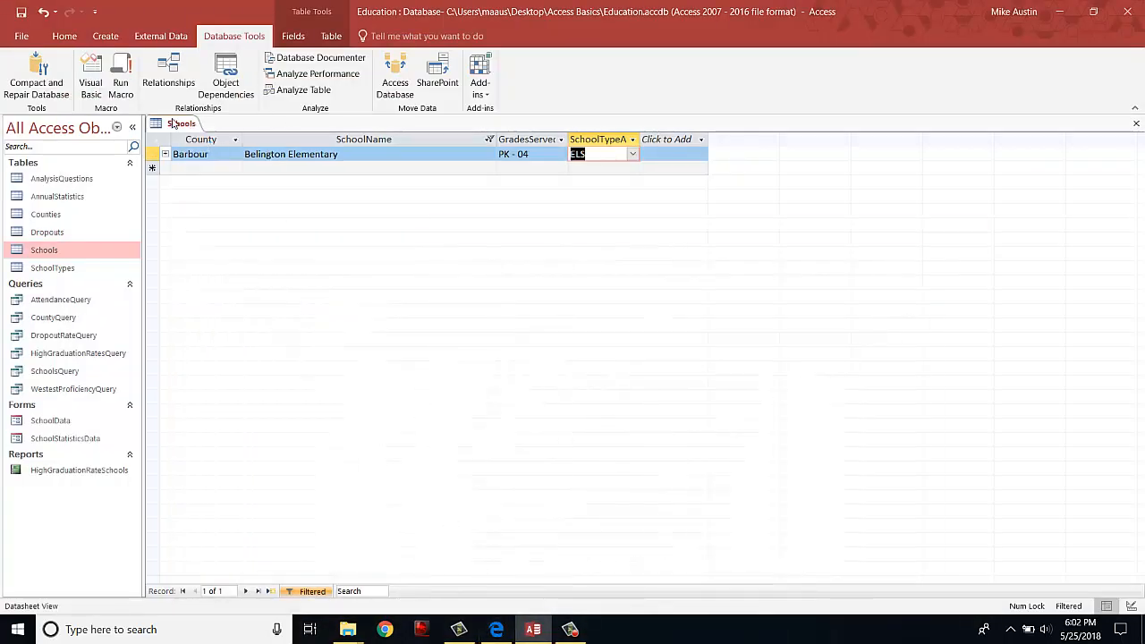
pyautogui.click(489, 140)
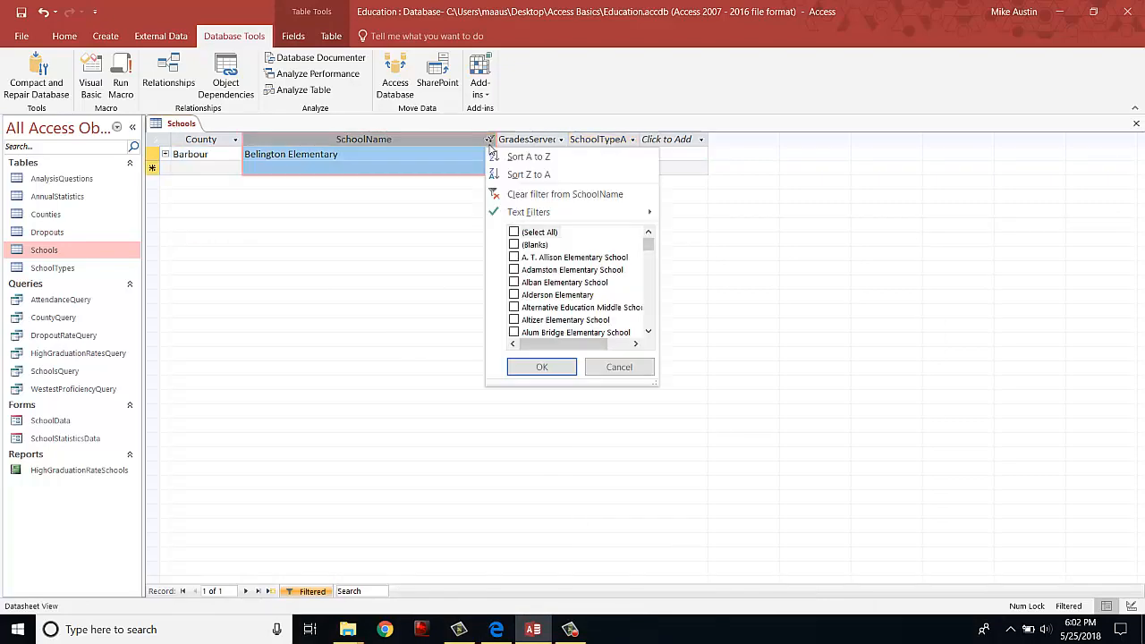
pyautogui.click(521, 196)
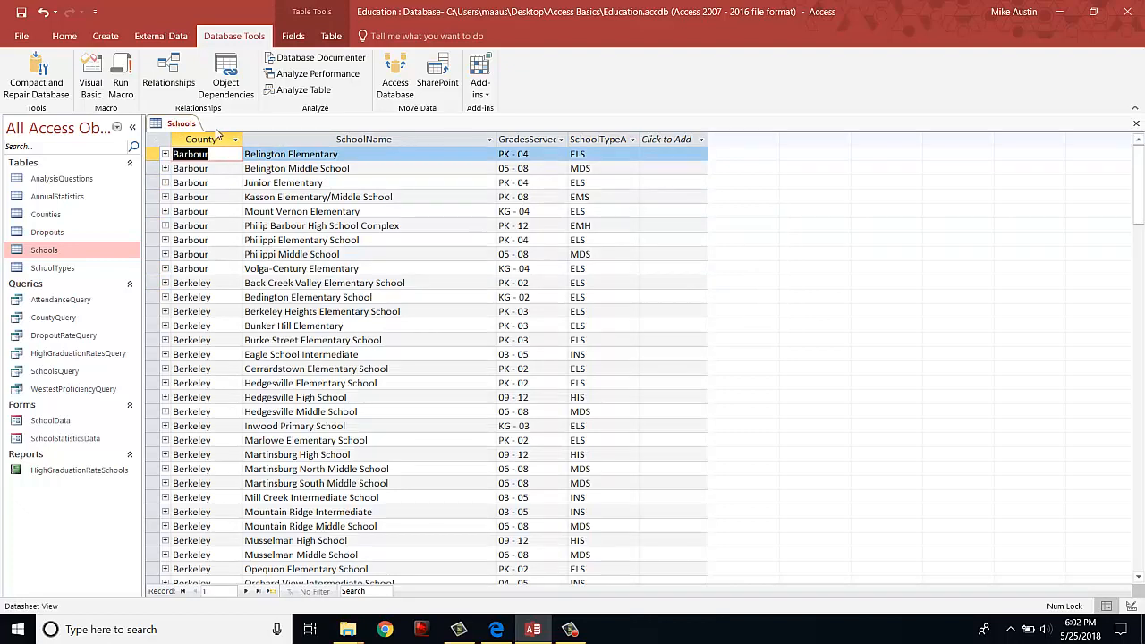
pyautogui.rightClick(190, 127)
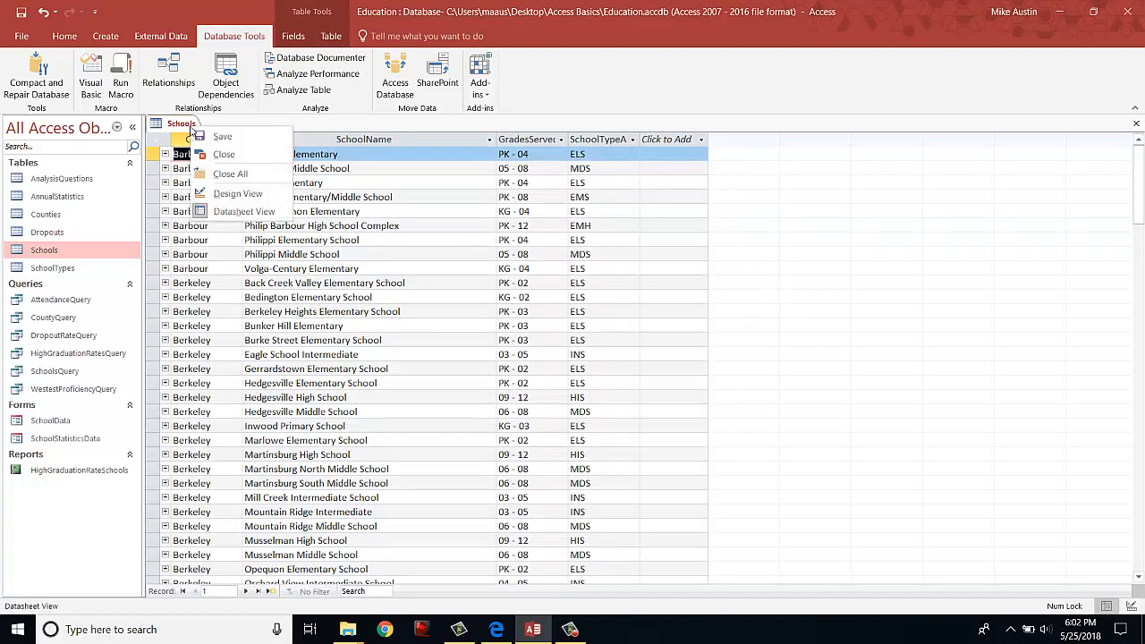
pyautogui.press('Escape')
pyautogui.click(490, 140)
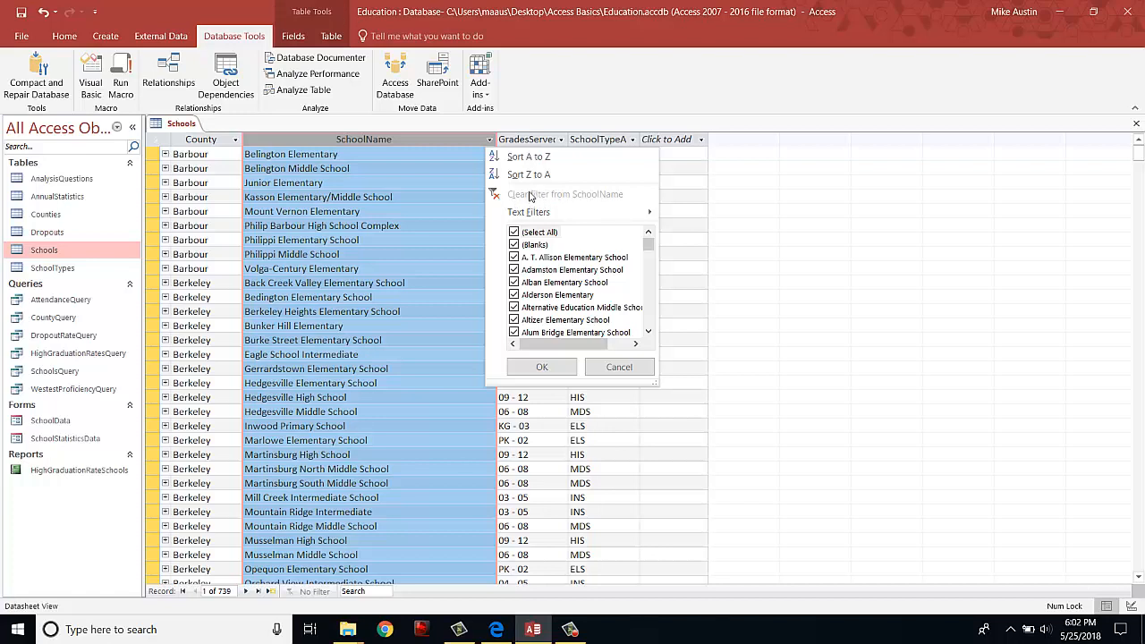
pyautogui.click(403, 144)
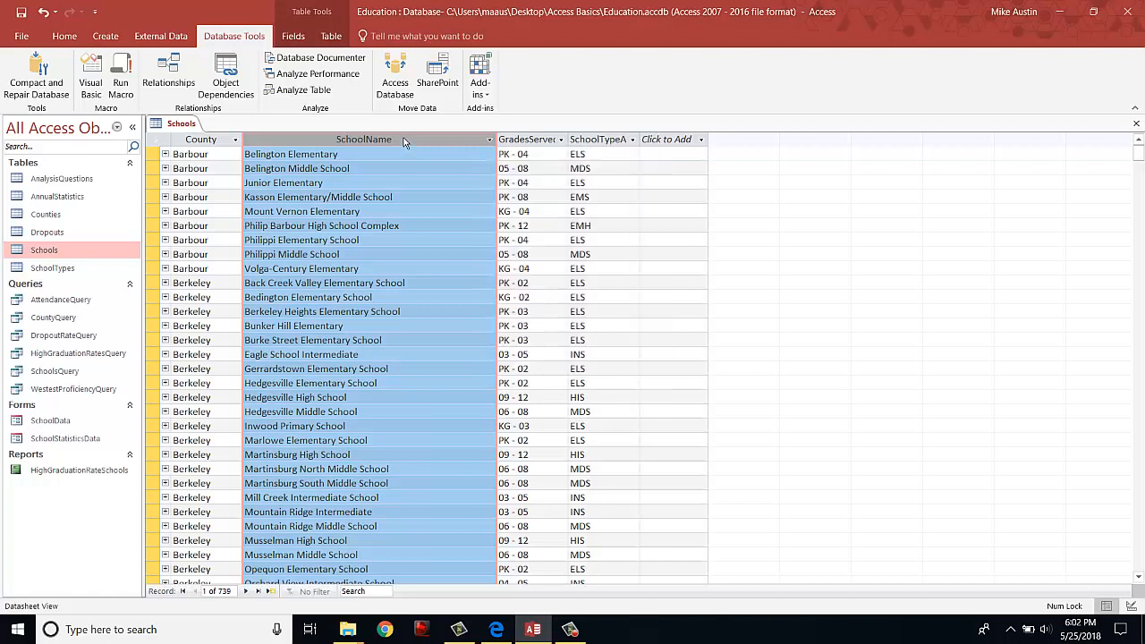
# Step: Save the unfiltered Schools table and close it
pyautogui.rightClick(192, 126)
pyautogui.click(218, 141)
pyautogui.rightClick(159, 126)
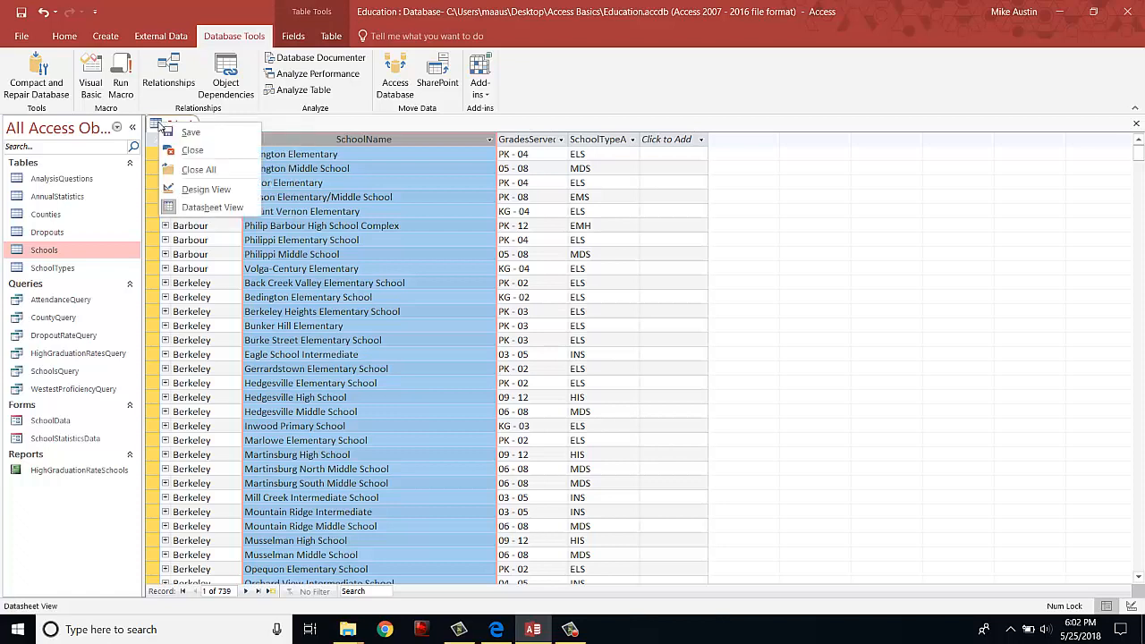
pyautogui.click(166, 149)
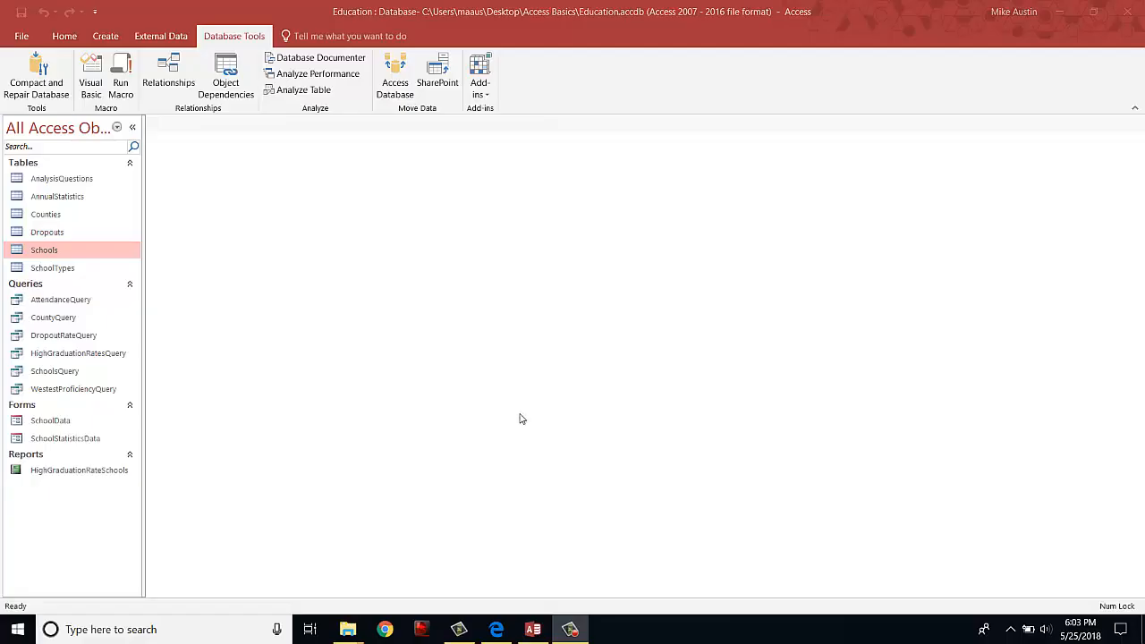
# Step: Check the record-deletion task in the instructions PDF in Edge and delete the Technical Center record from the SchoolTypes table in Access
pyautogui.click(502, 637)
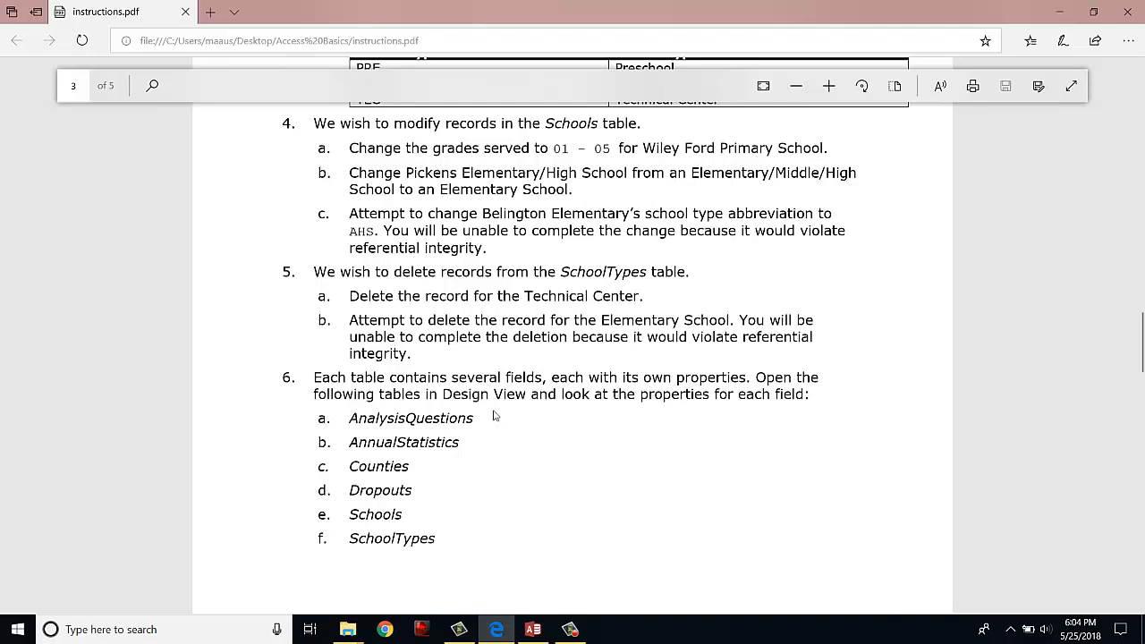
pyautogui.click(535, 629)
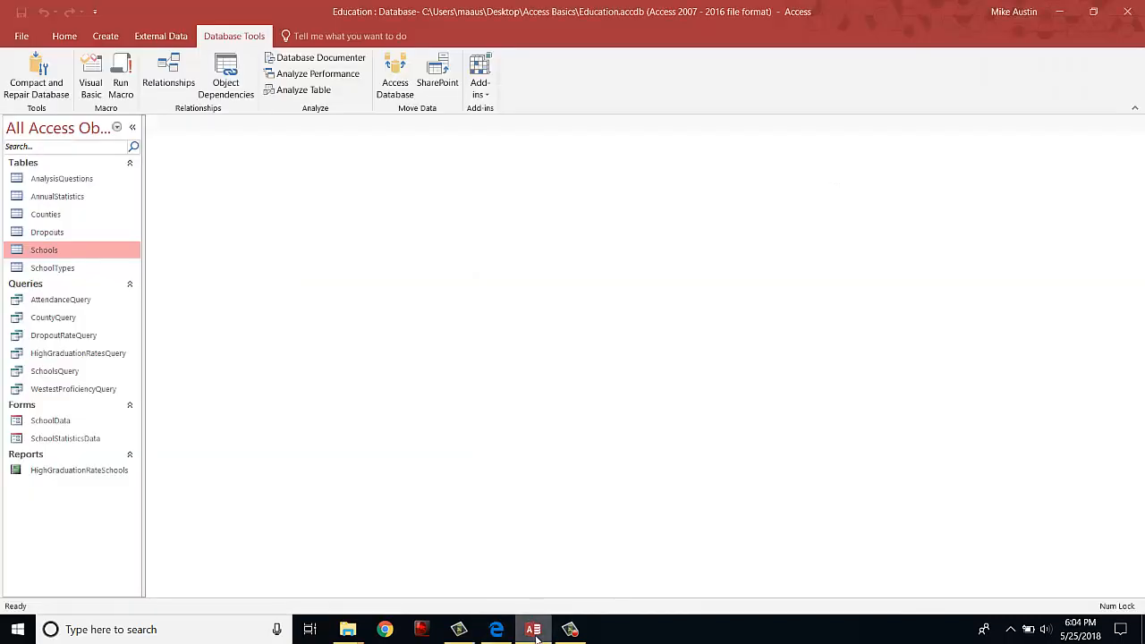
pyautogui.doubleClick(52, 270)
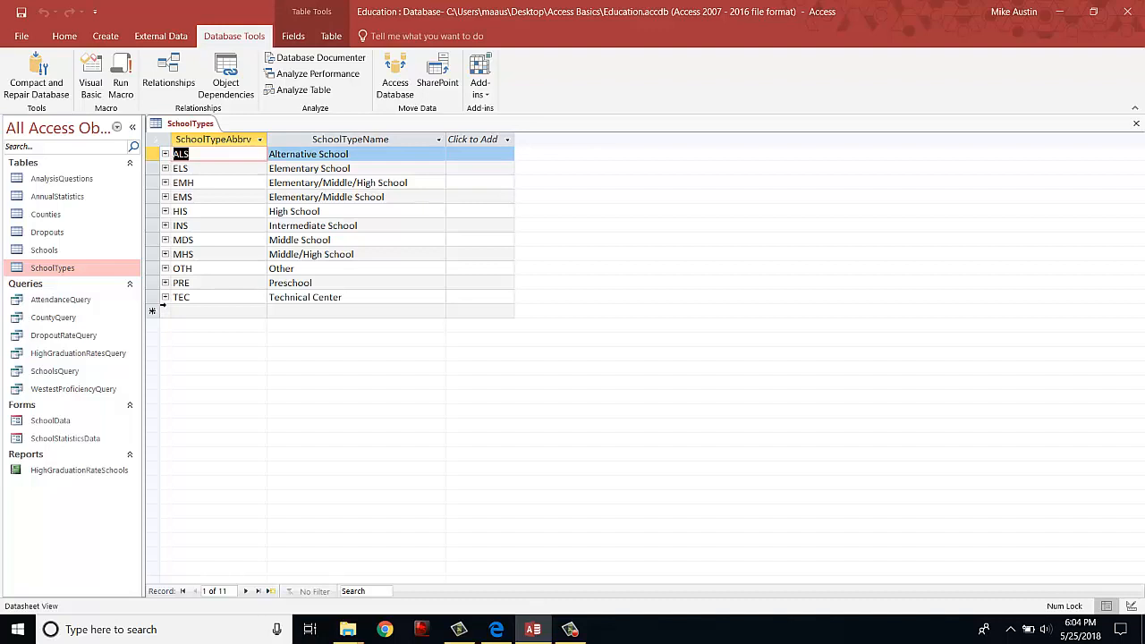
pyautogui.click(162, 303)
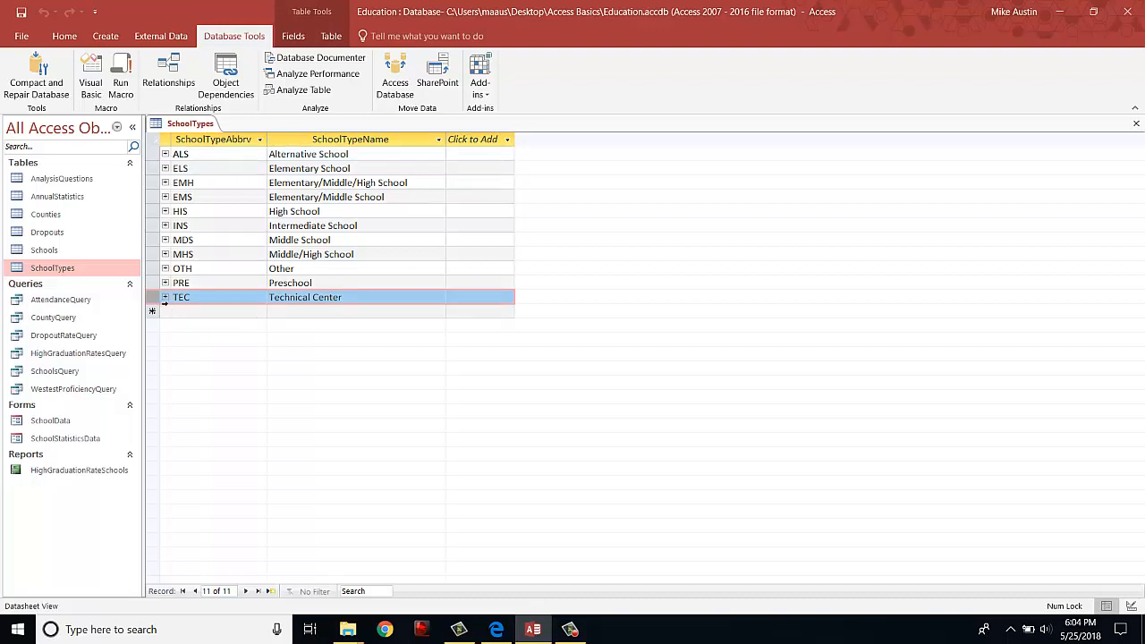
pyautogui.rightClick(162, 303)
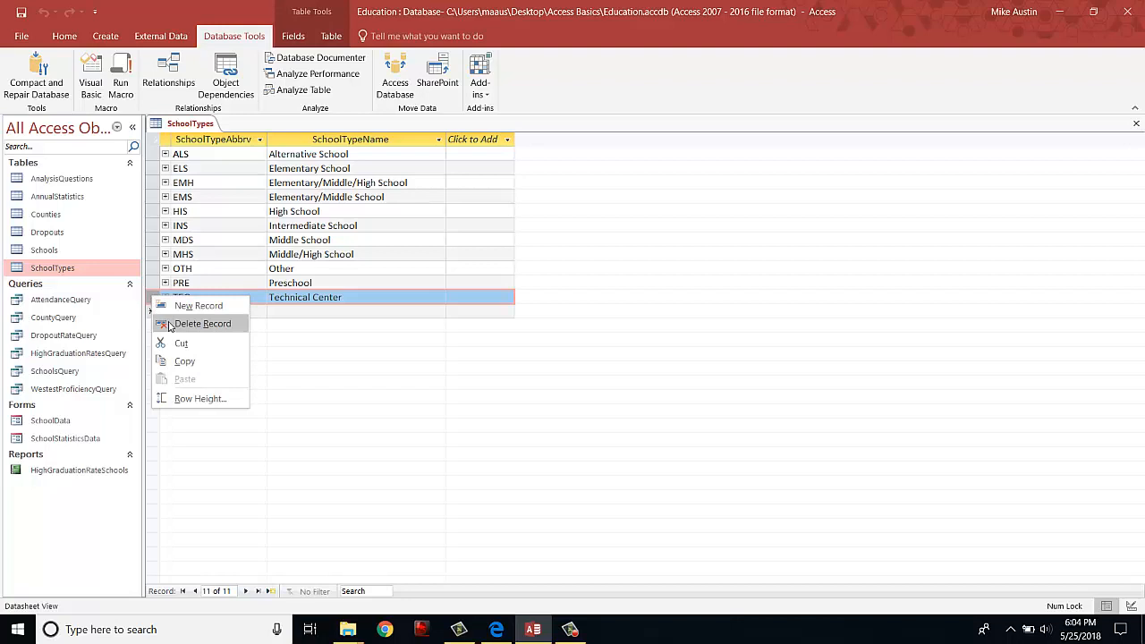
pyautogui.click(170, 326)
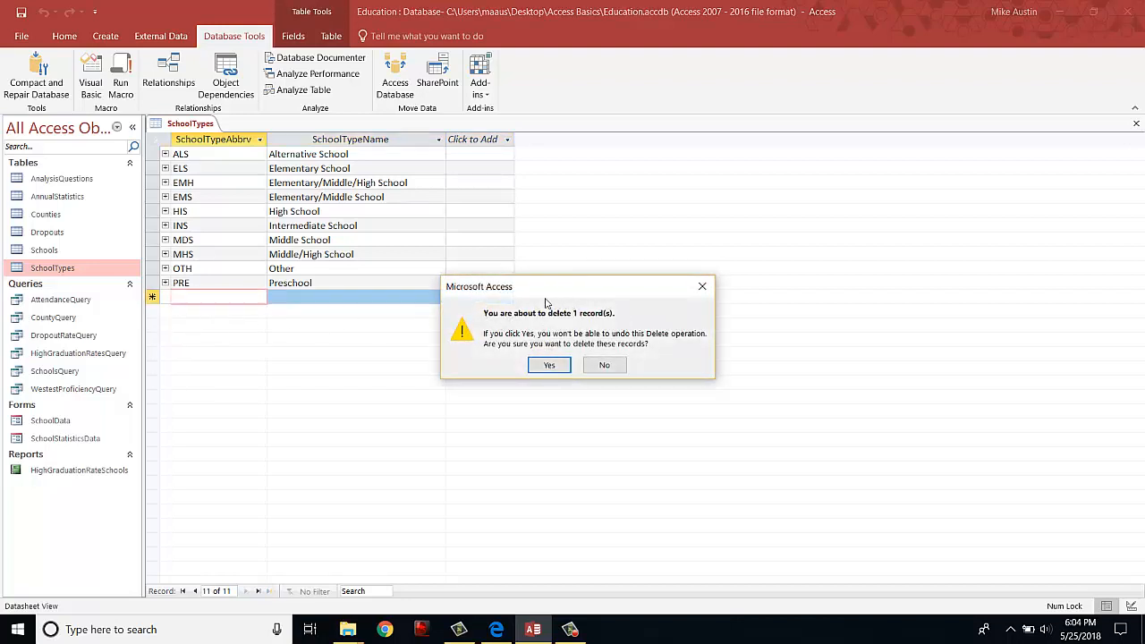
pyautogui.click(549, 366)
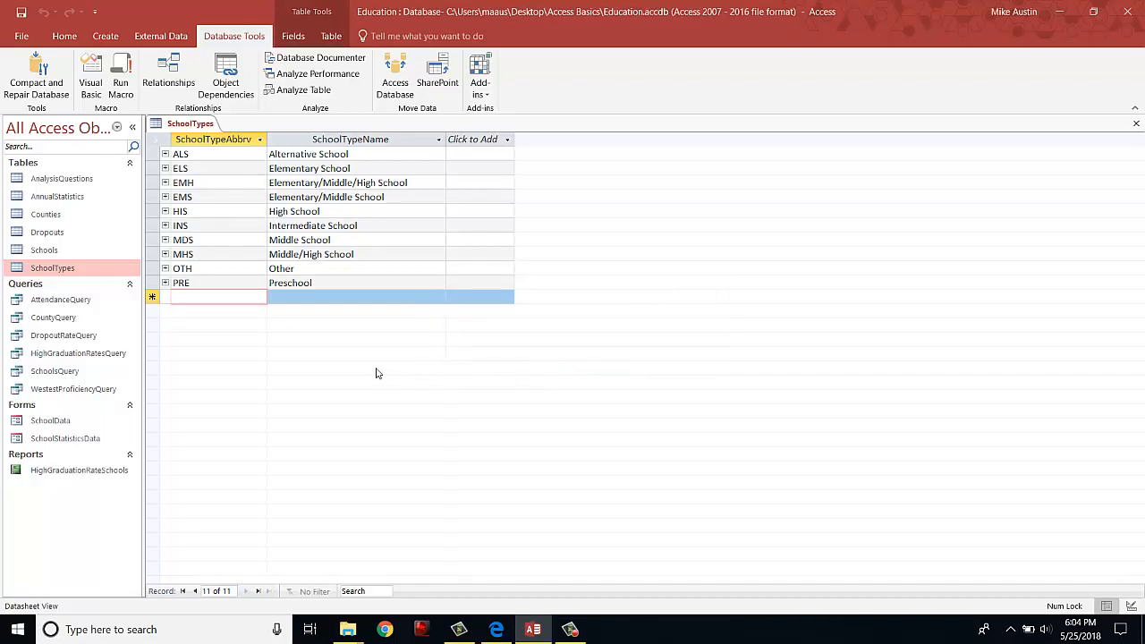
# Step: Check the second deletion in the Edge PDF, try to delete the Elementary School record from SchoolTypes in Access, and dismiss the resulting dialog
pyautogui.click(496, 629)
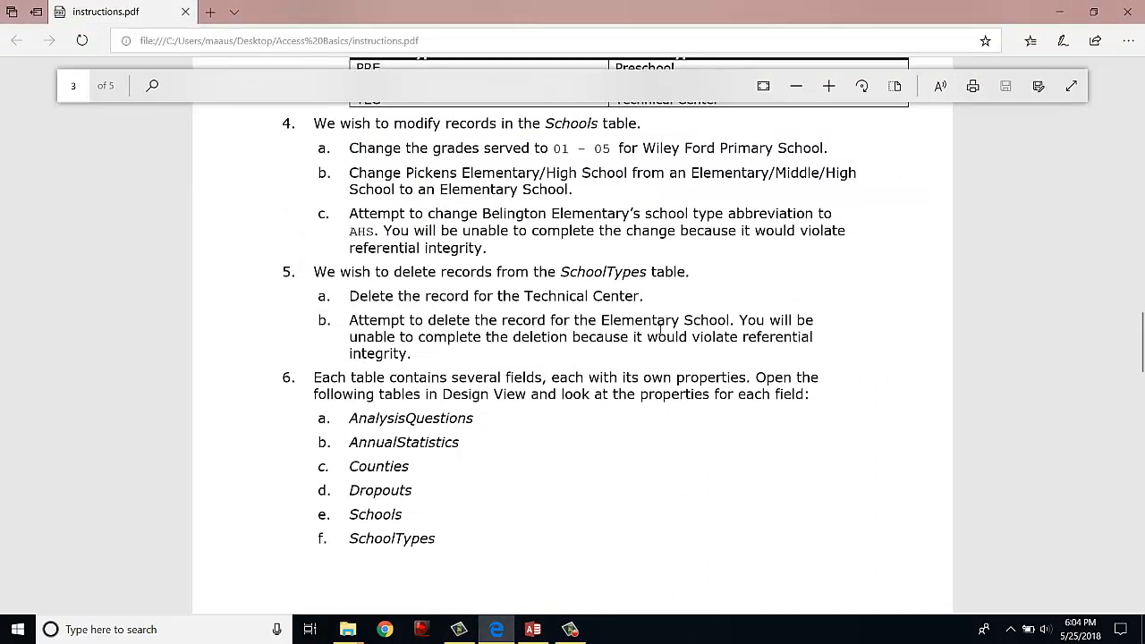
pyautogui.click(533, 629)
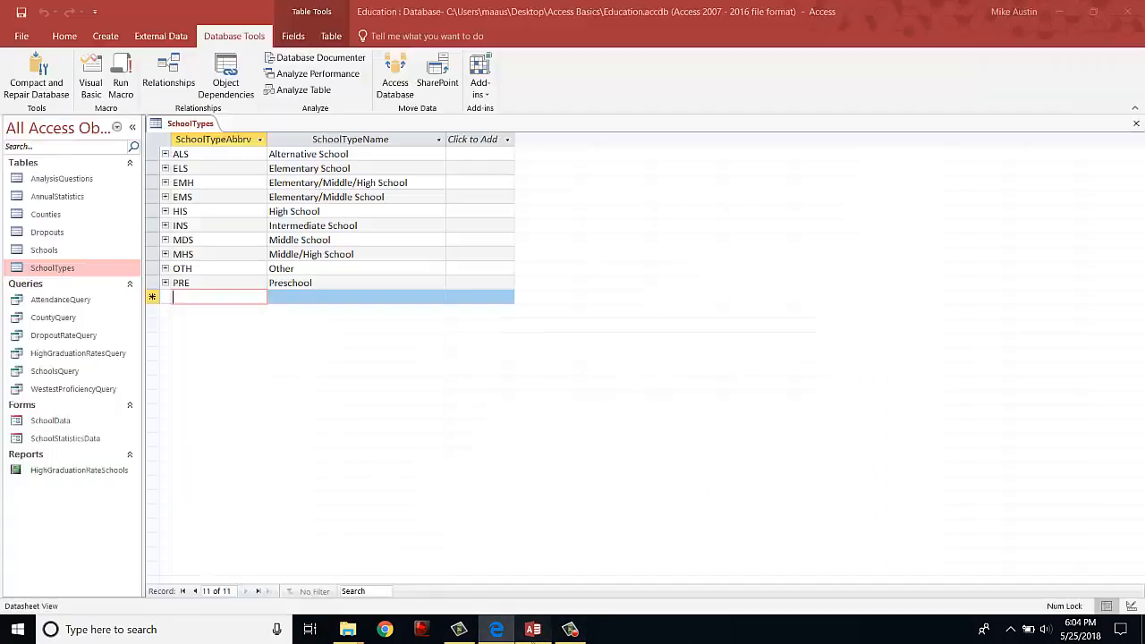
pyautogui.click(153, 169)
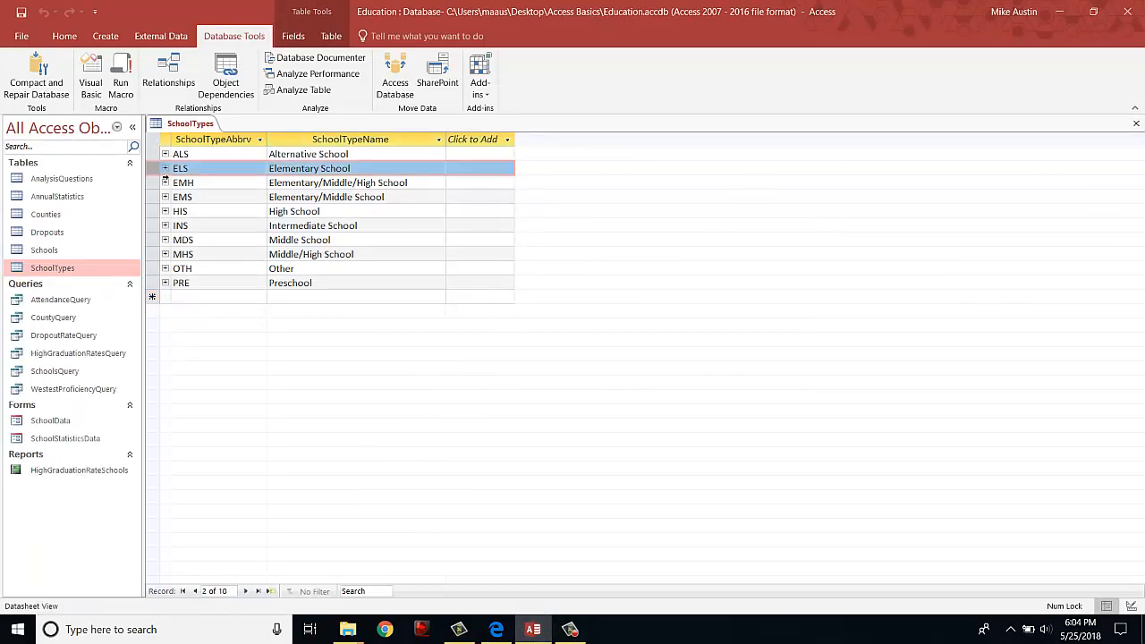
pyautogui.rightClick(156, 173)
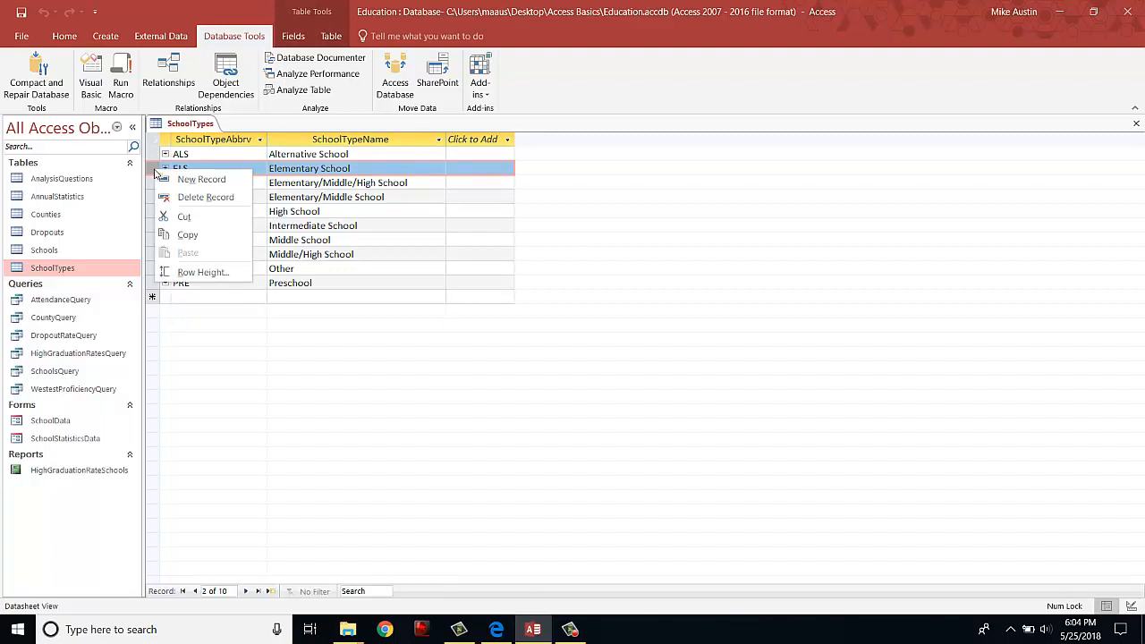
pyautogui.click(176, 198)
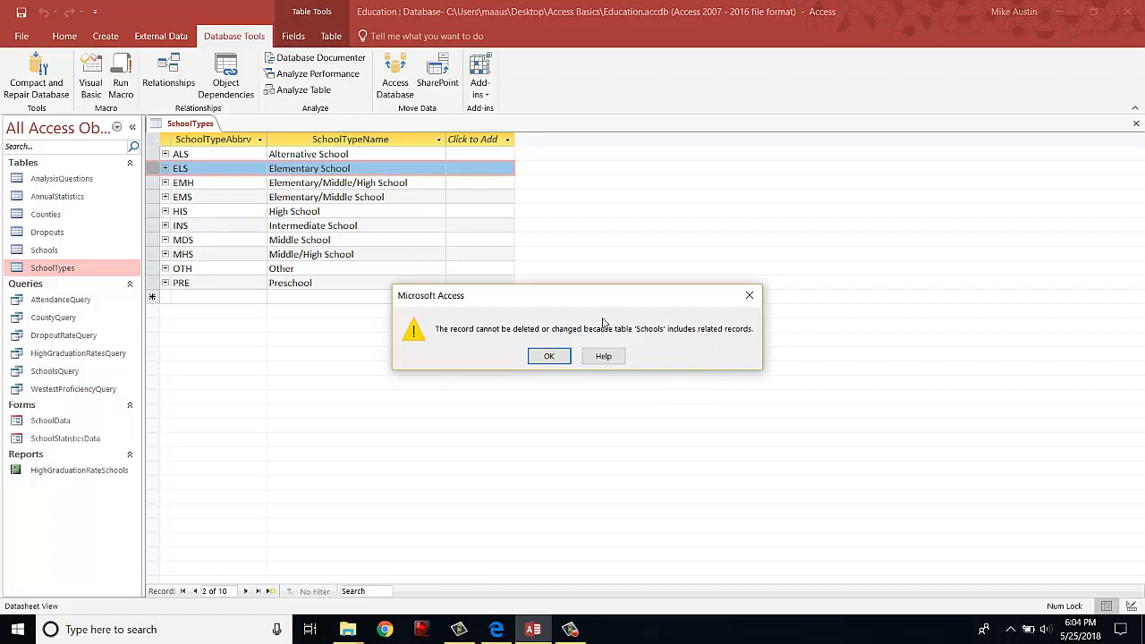
pyautogui.click(551, 357)
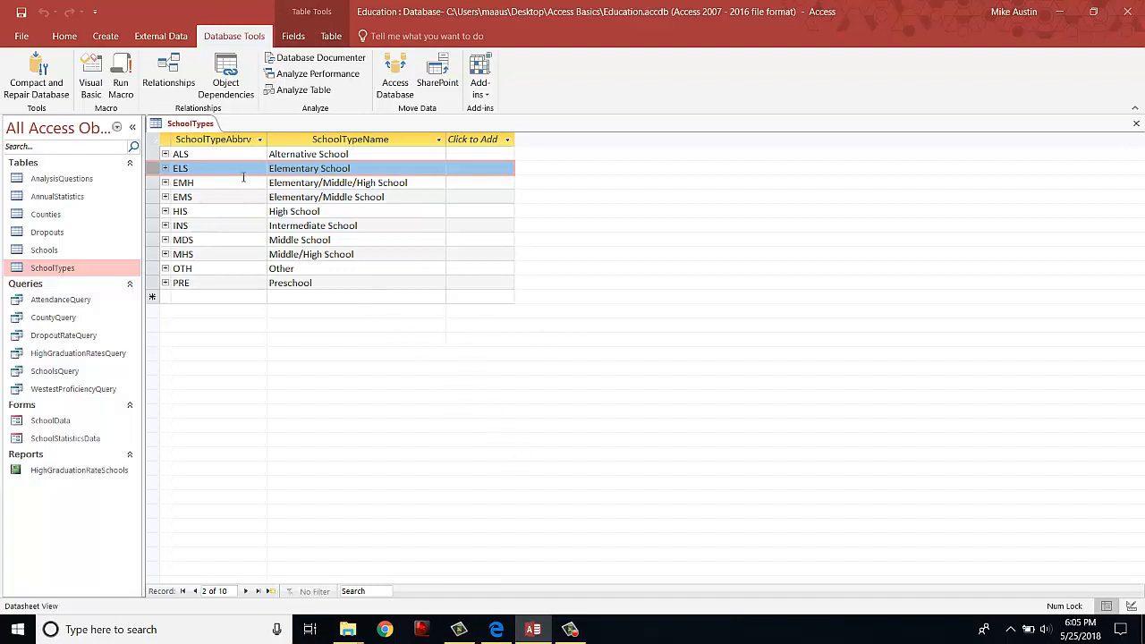
# Step: Save the SchoolTypes table and close it
pyautogui.rightClick(204, 130)
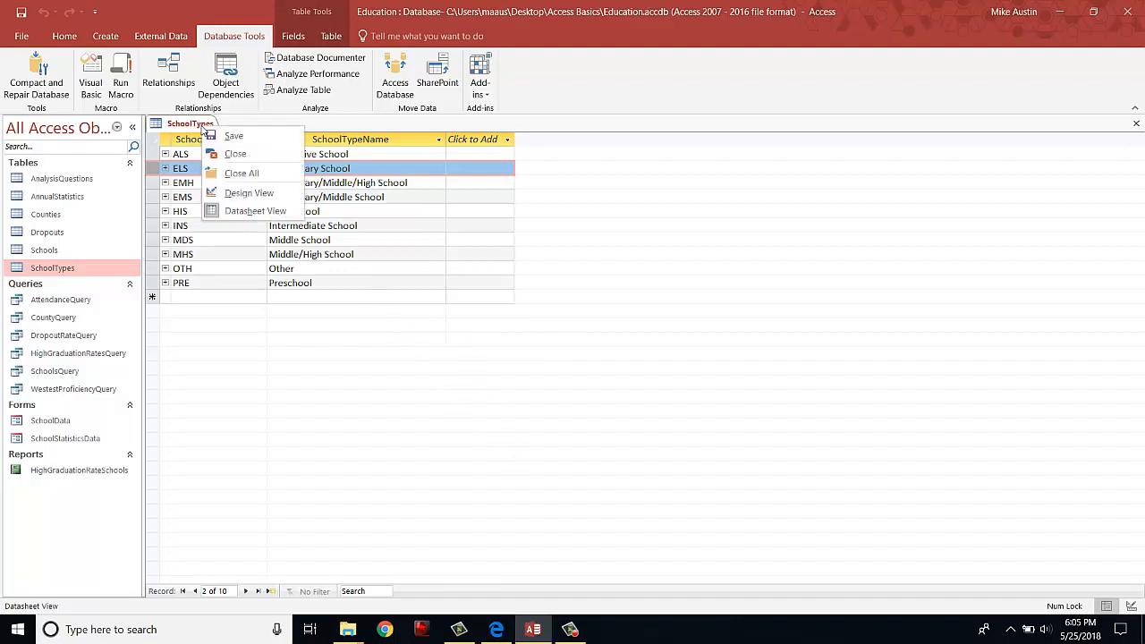
pyautogui.click(222, 135)
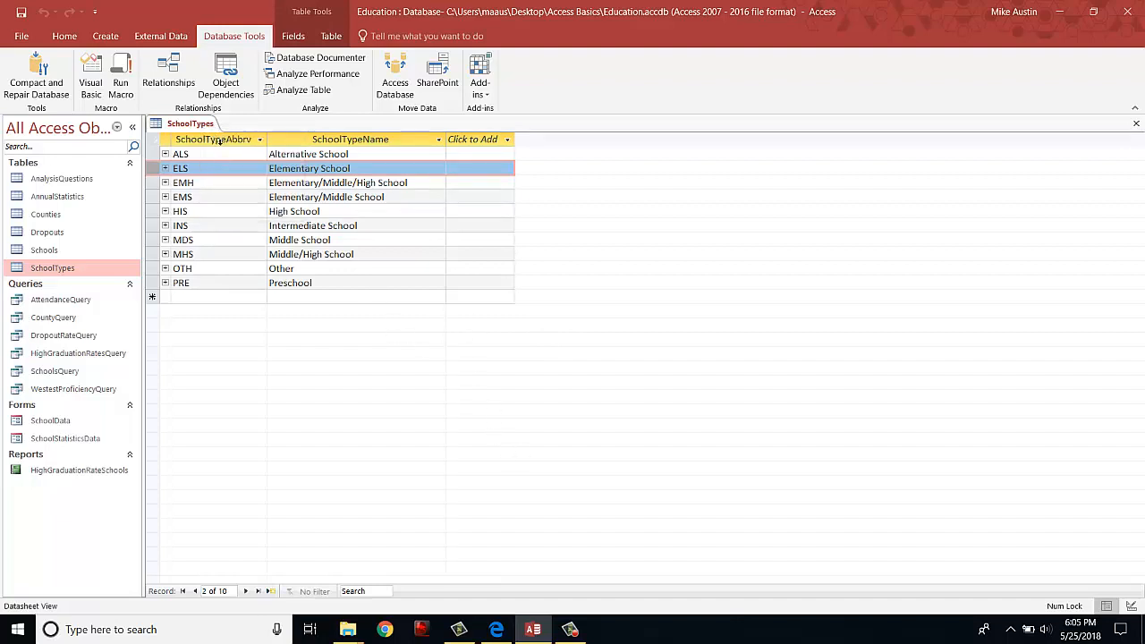
pyautogui.rightClick(191, 128)
pyautogui.click(208, 154)
# Step: Read task 6 in the instructions PDF in Edge and open the AnalysisQuestions table in Design View in Access
pyautogui.click(497, 630)
pyautogui.scroll(-3, 438, 425)
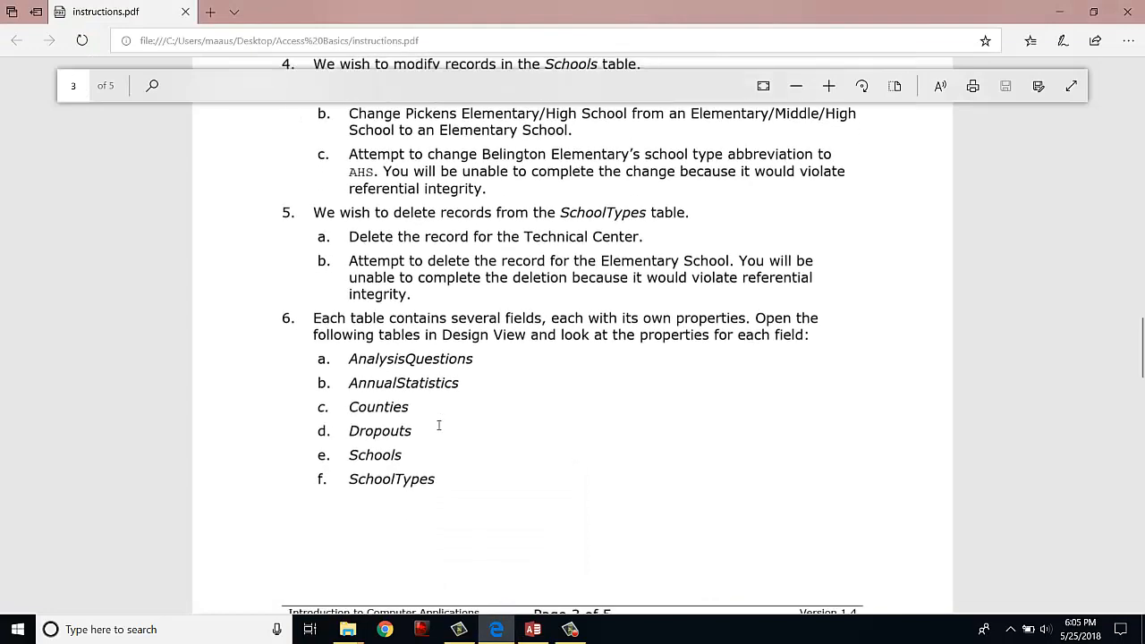
pyautogui.scroll(-1, 438, 425)
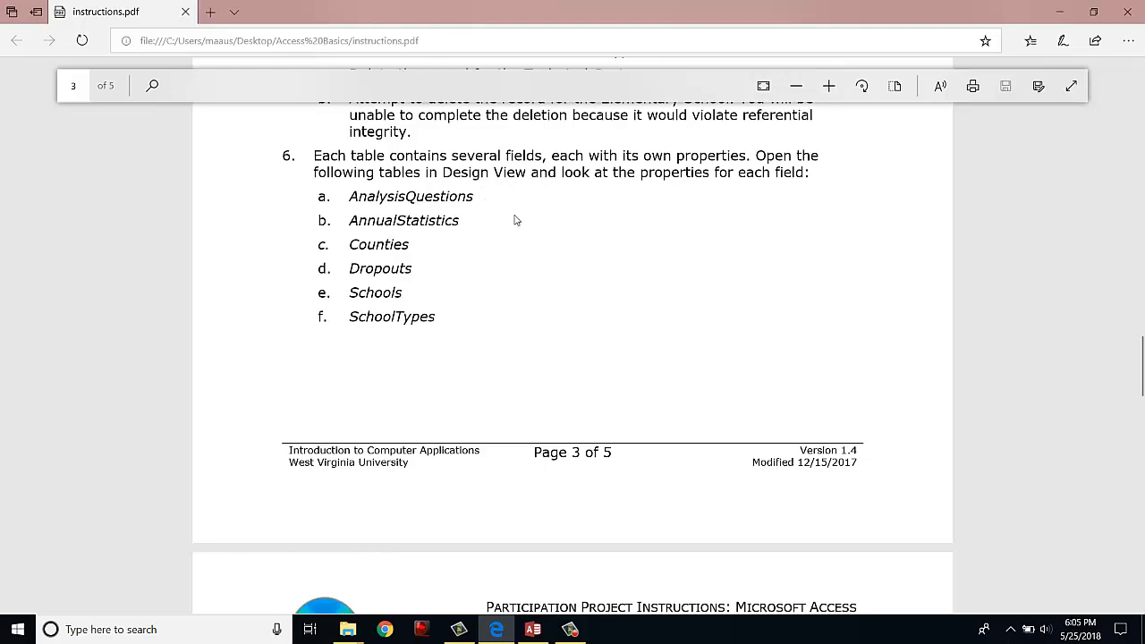
pyautogui.scroll(-1, 504, 295)
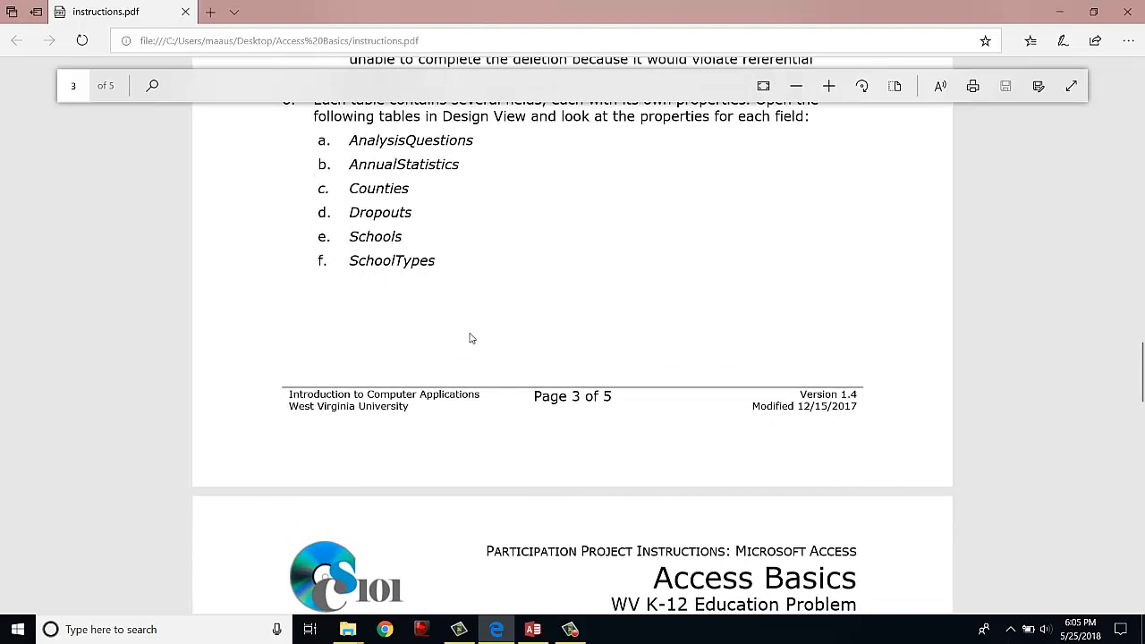
pyautogui.click(535, 631)
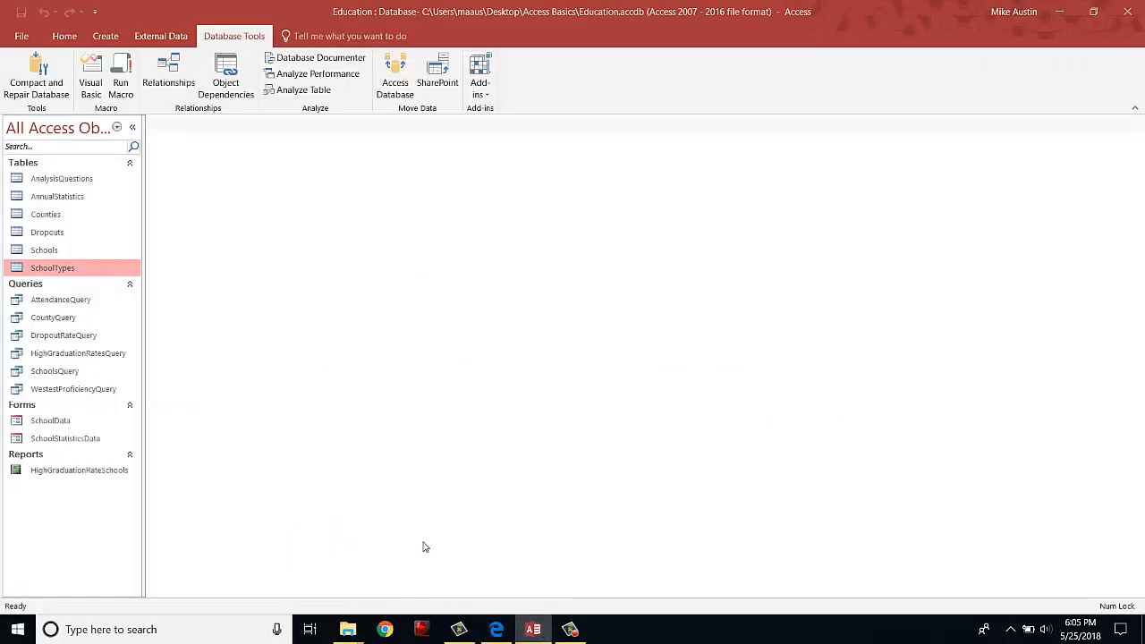
pyautogui.click(88, 179)
pyautogui.doubleClick(89, 179)
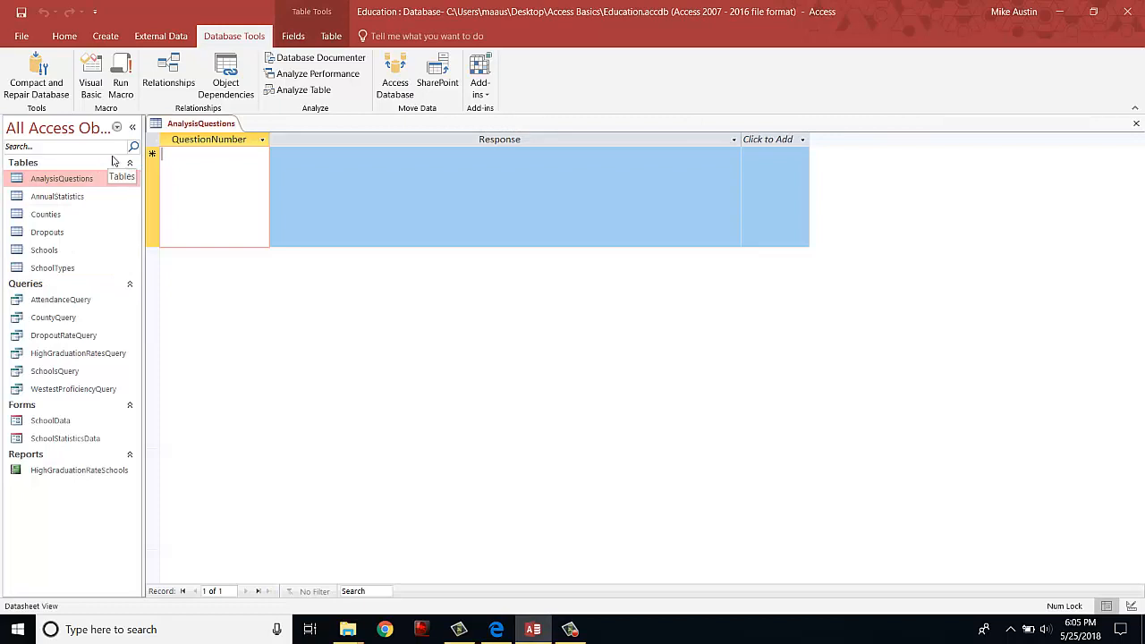
pyautogui.click(73, 42)
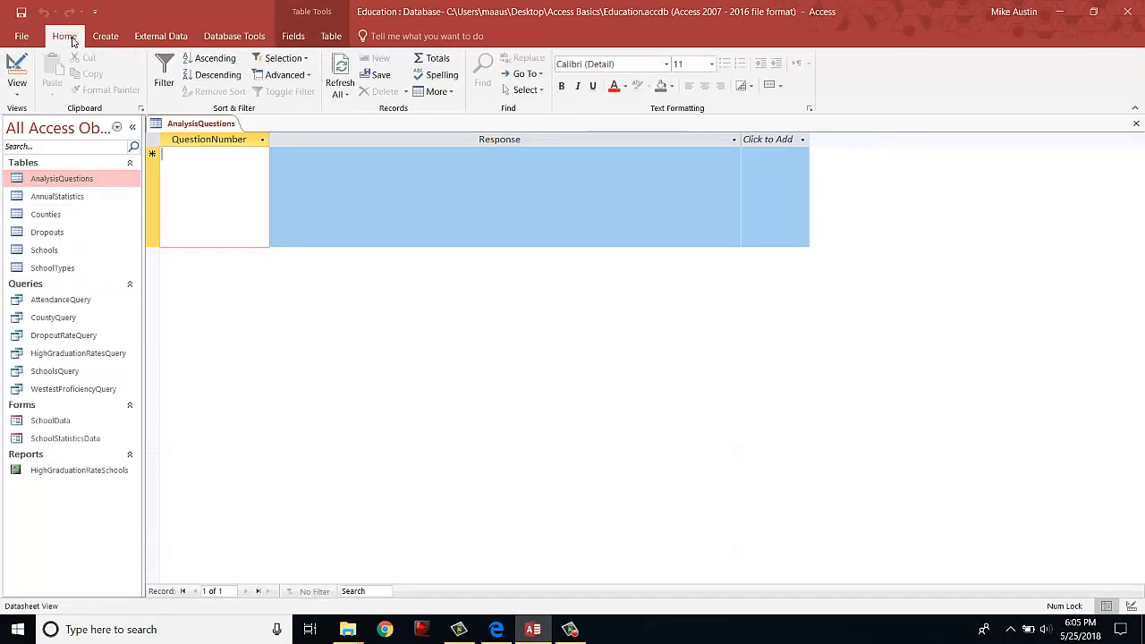
pyautogui.click(17, 93)
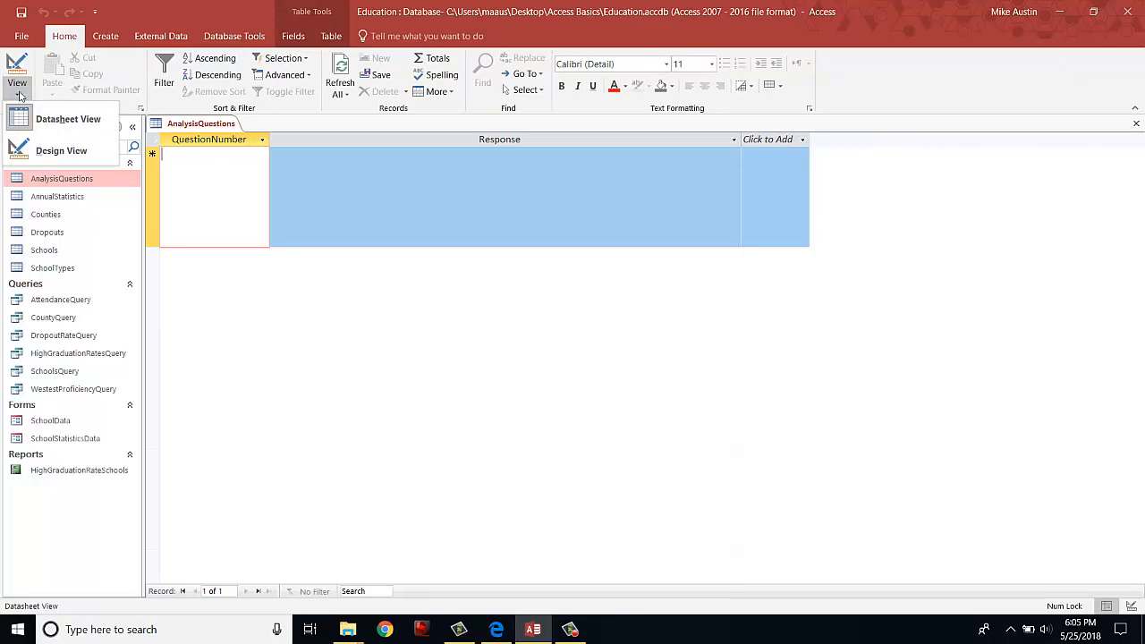
pyautogui.click(52, 154)
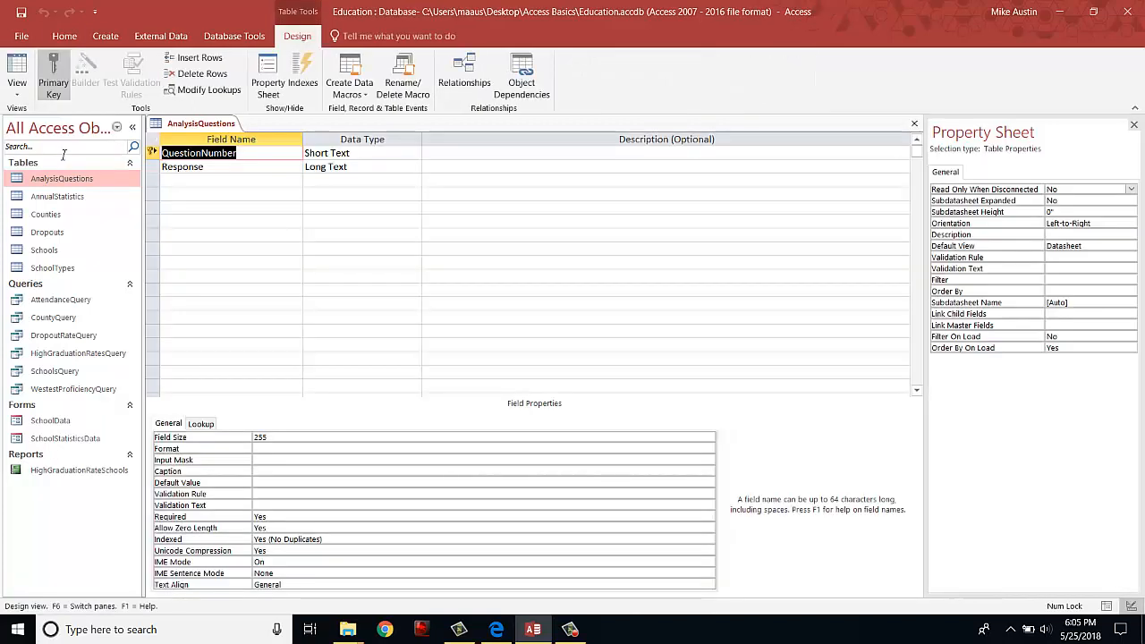
# Step: Switch the AnalysisQuestions table to Datasheet View and examine the QuestionNumber and Response columns
pyautogui.rightClick(202, 126)
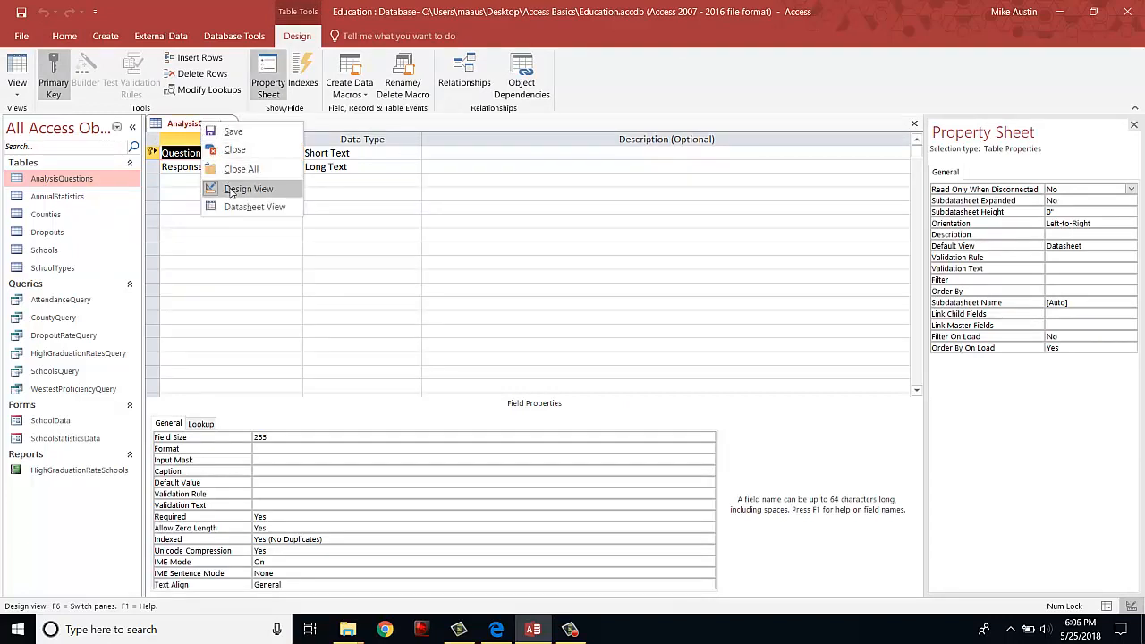
pyautogui.click(179, 181)
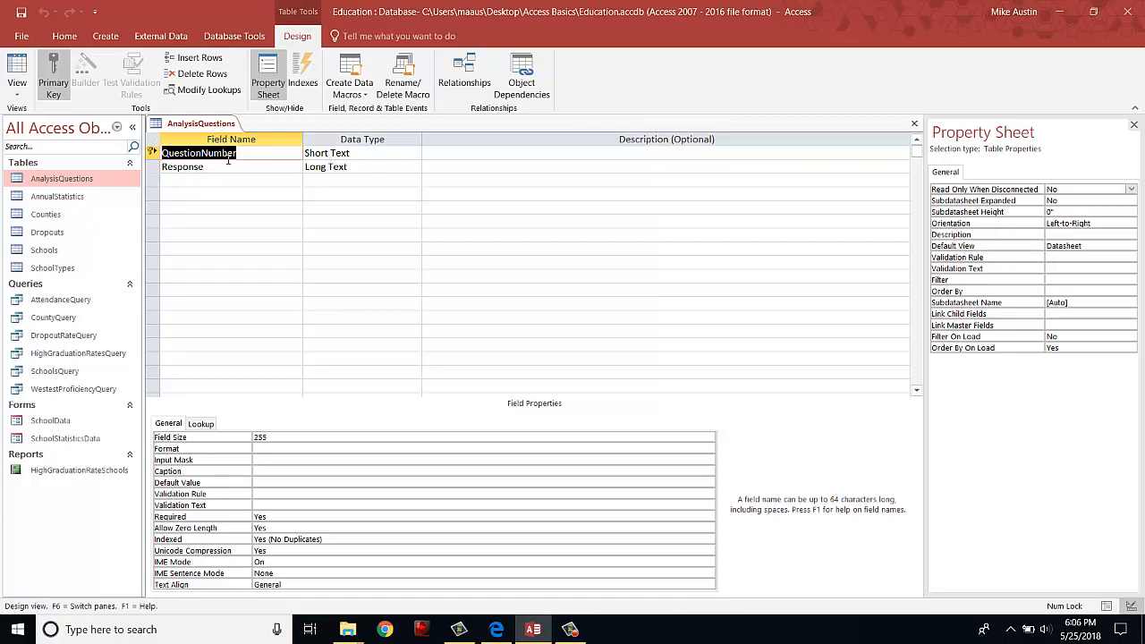
pyautogui.rightClick(195, 127)
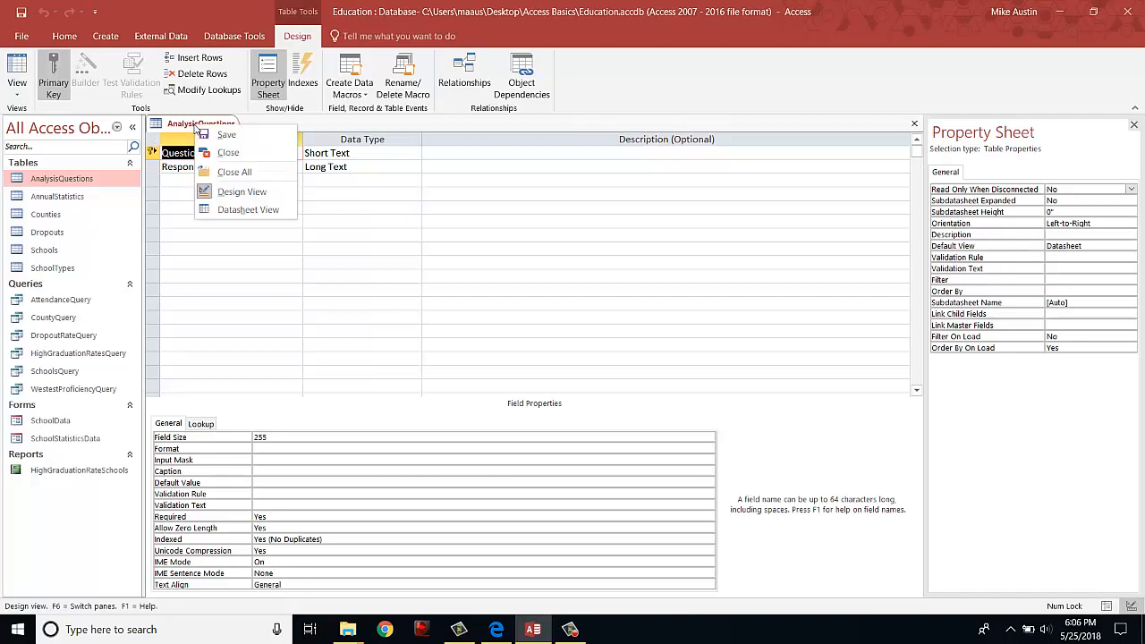
pyautogui.click(230, 210)
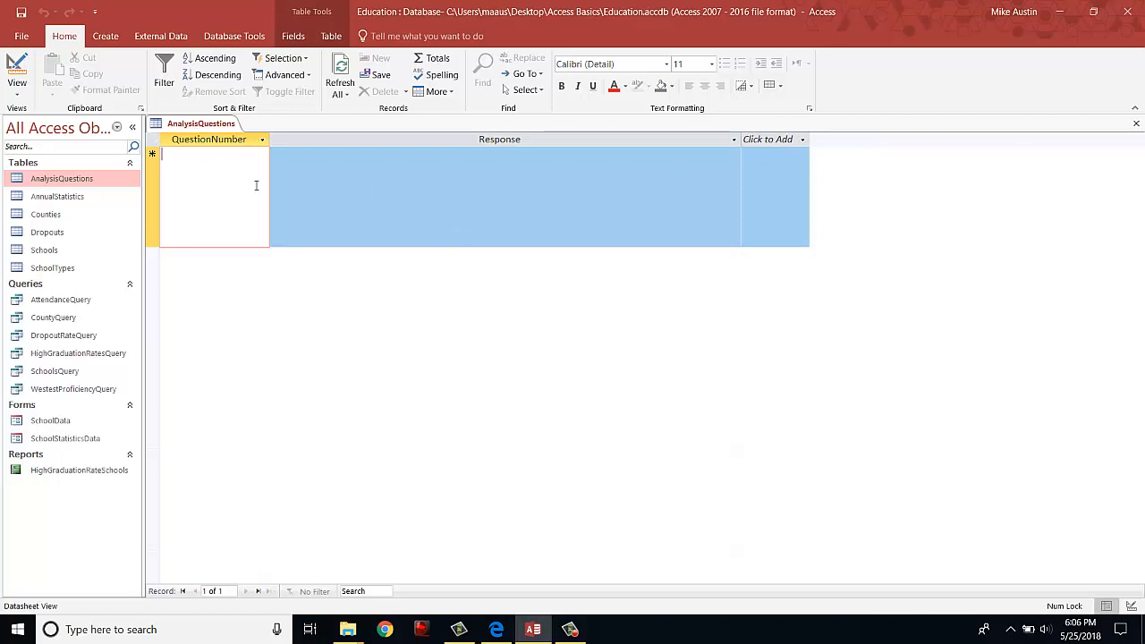
pyautogui.click(466, 184)
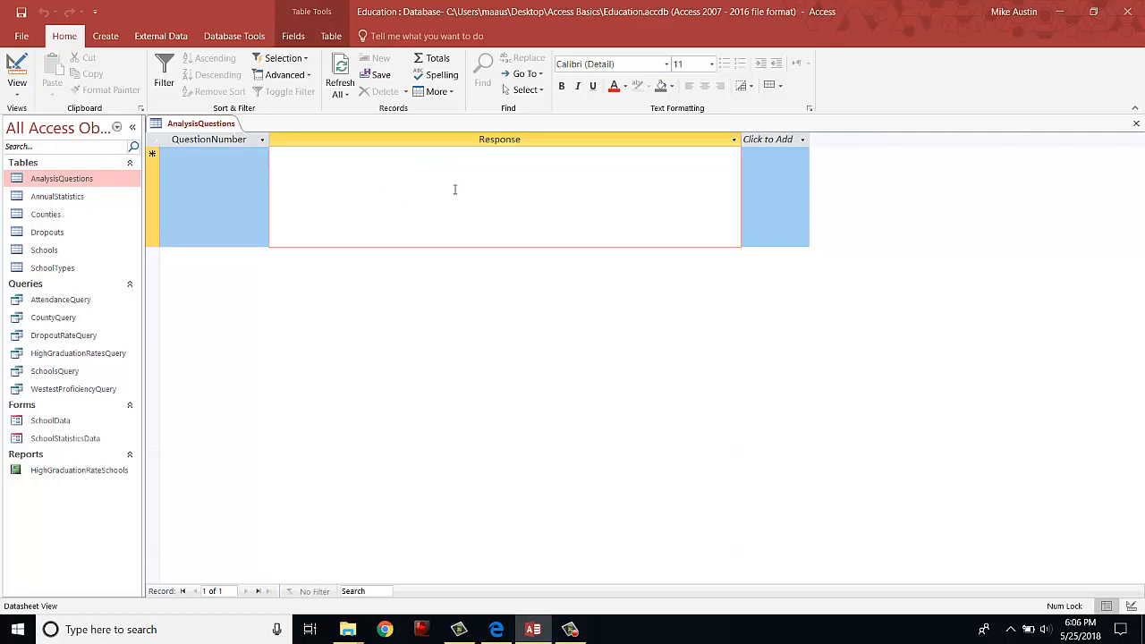
pyautogui.click(238, 165)
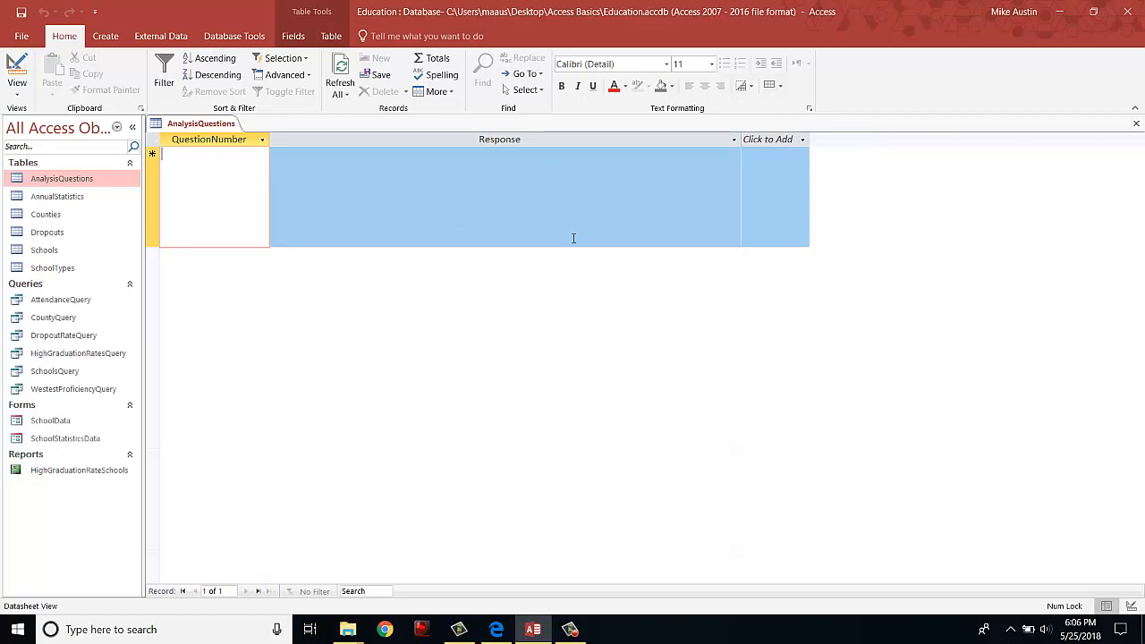
# Step: Review the Text Align options of the QuestionNumber field in Design View, then close the AnalysisQuestions table
pyautogui.rightClick(205, 128)
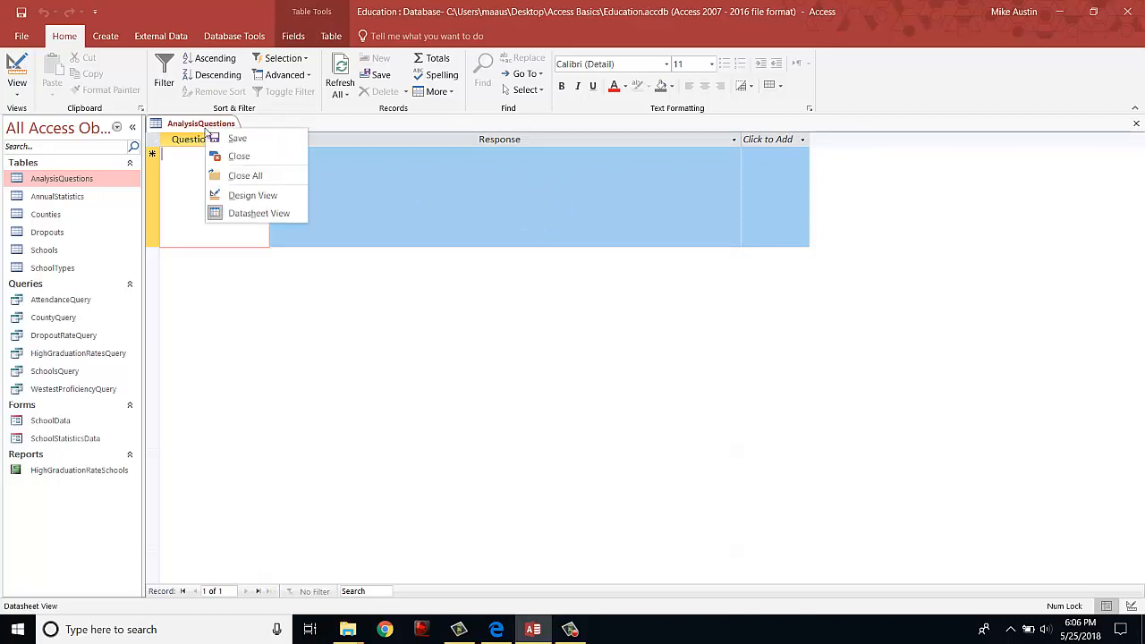
pyautogui.click(242, 196)
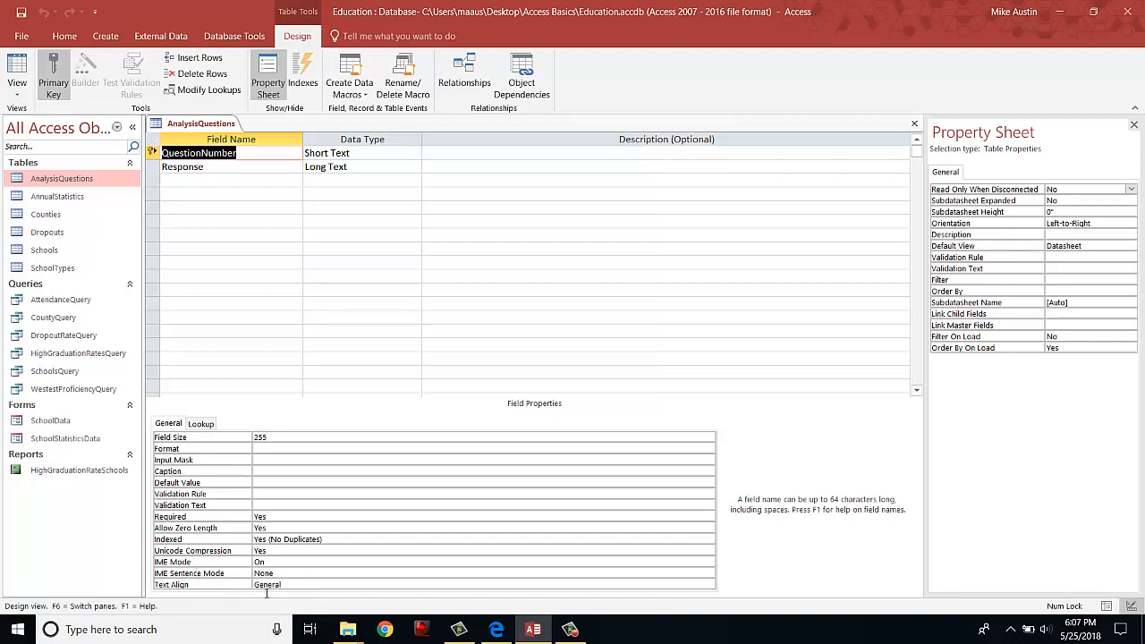
pyautogui.click(304, 587)
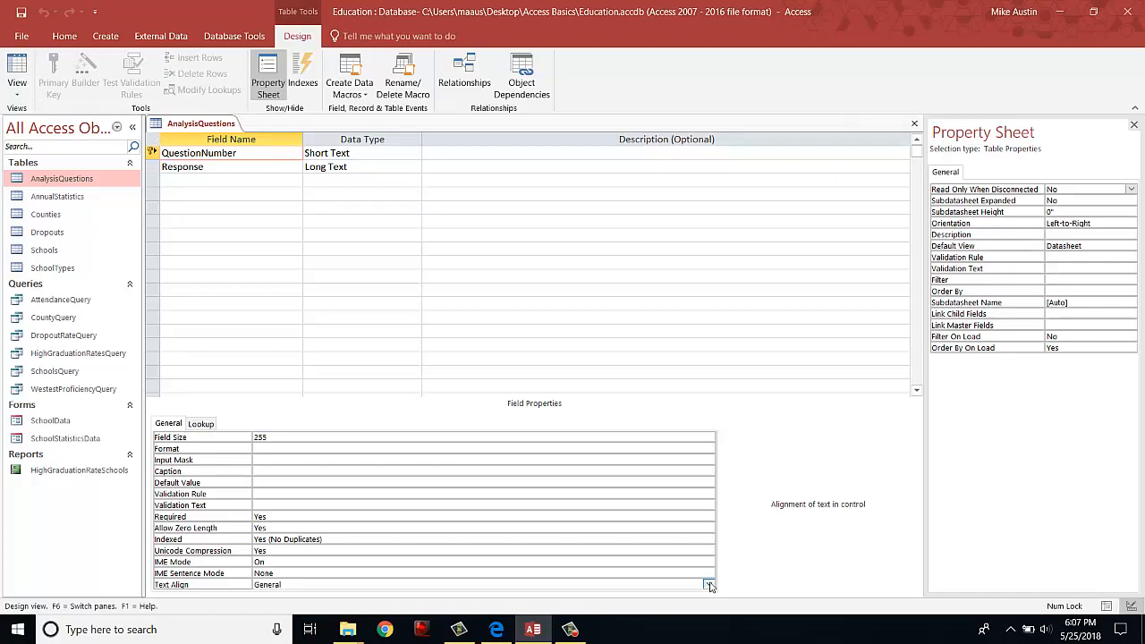
pyautogui.click(709, 585)
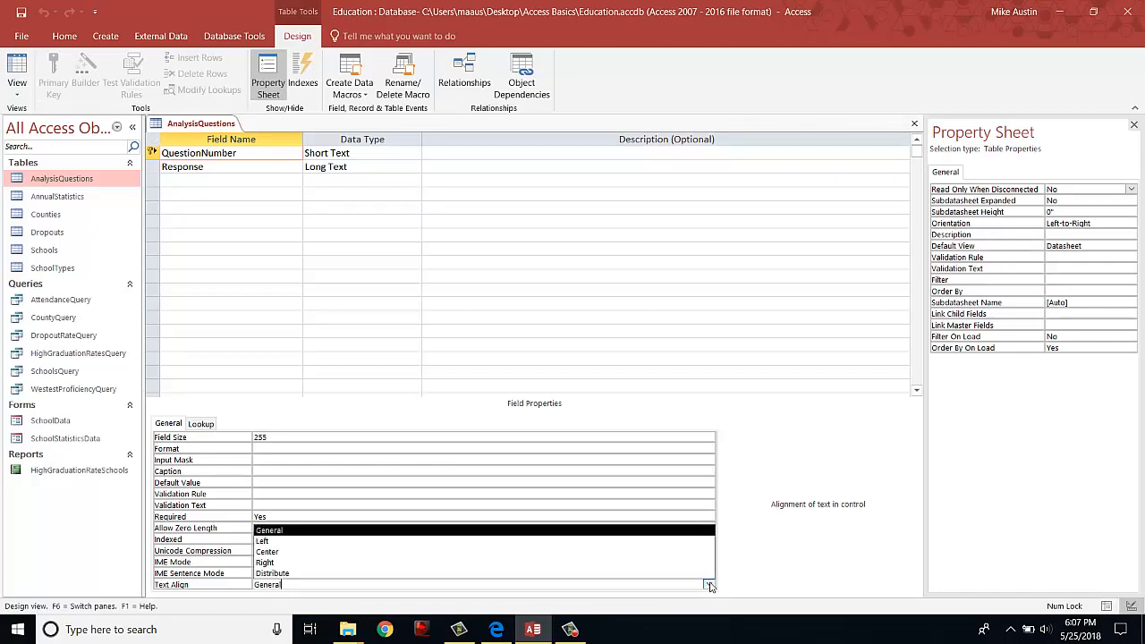
pyautogui.click(710, 586)
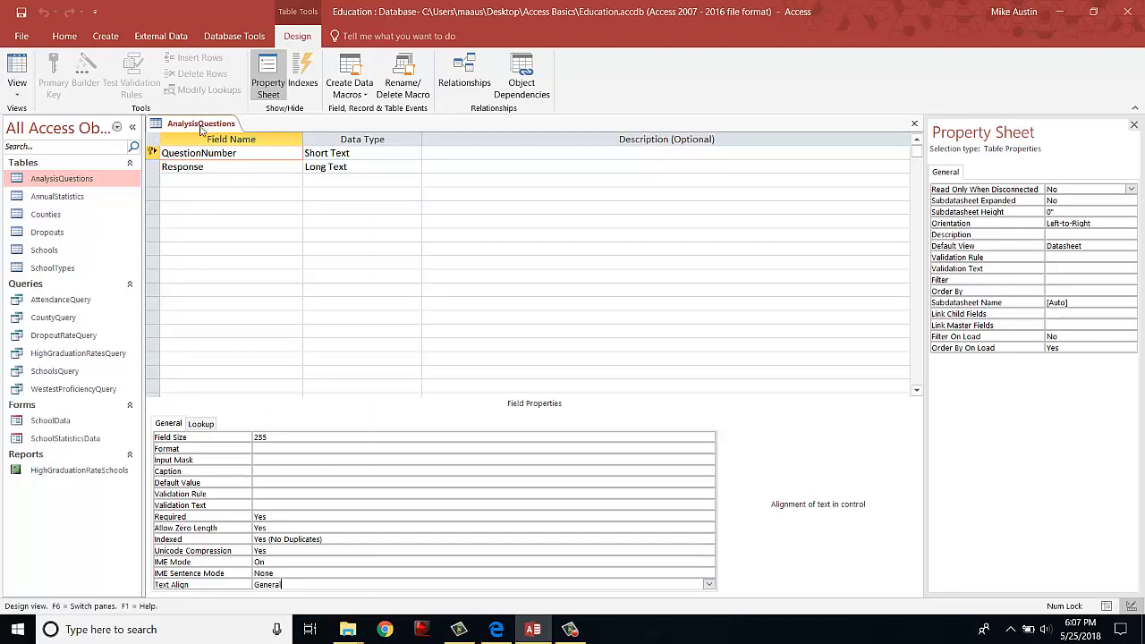
pyautogui.hotkey('ctrl', 'w')
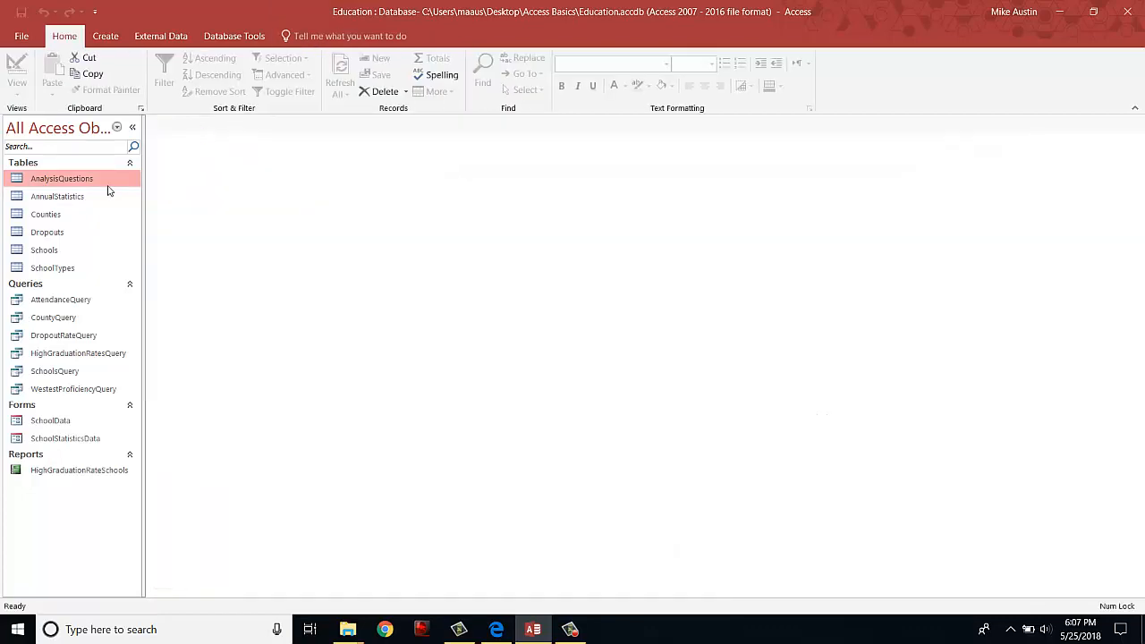
# Step: Check the list of tables in the instructions PDF in Edge and open the AnnualStatistics table in Design View in Access
pyautogui.click(496, 629)
pyautogui.click(497, 630)
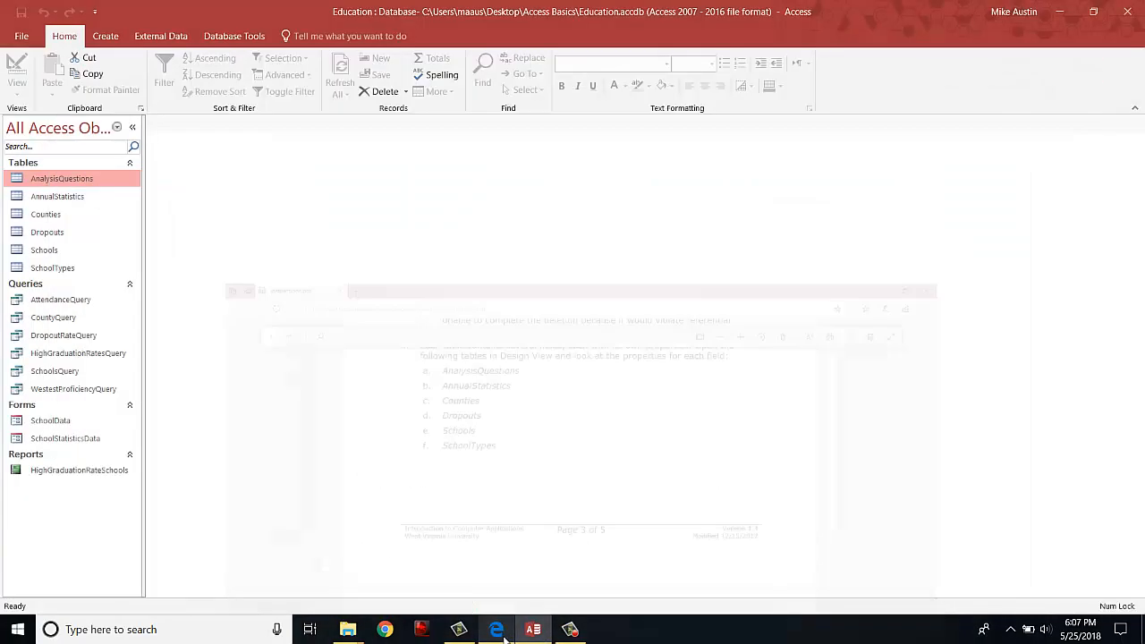
pyautogui.click(53, 199)
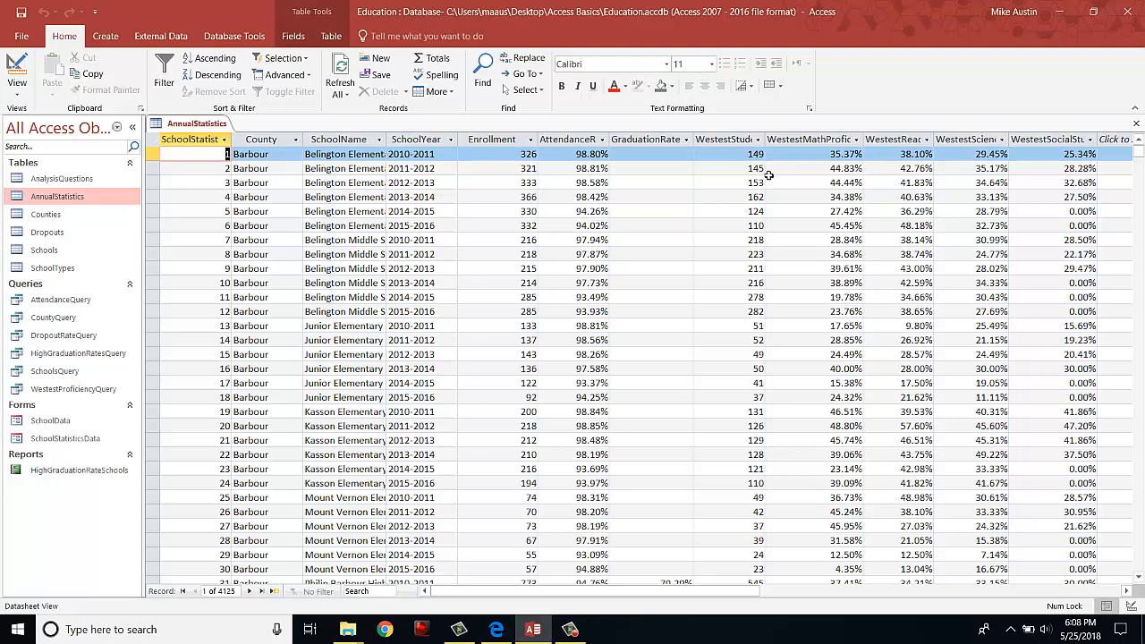
pyautogui.rightClick(188, 124)
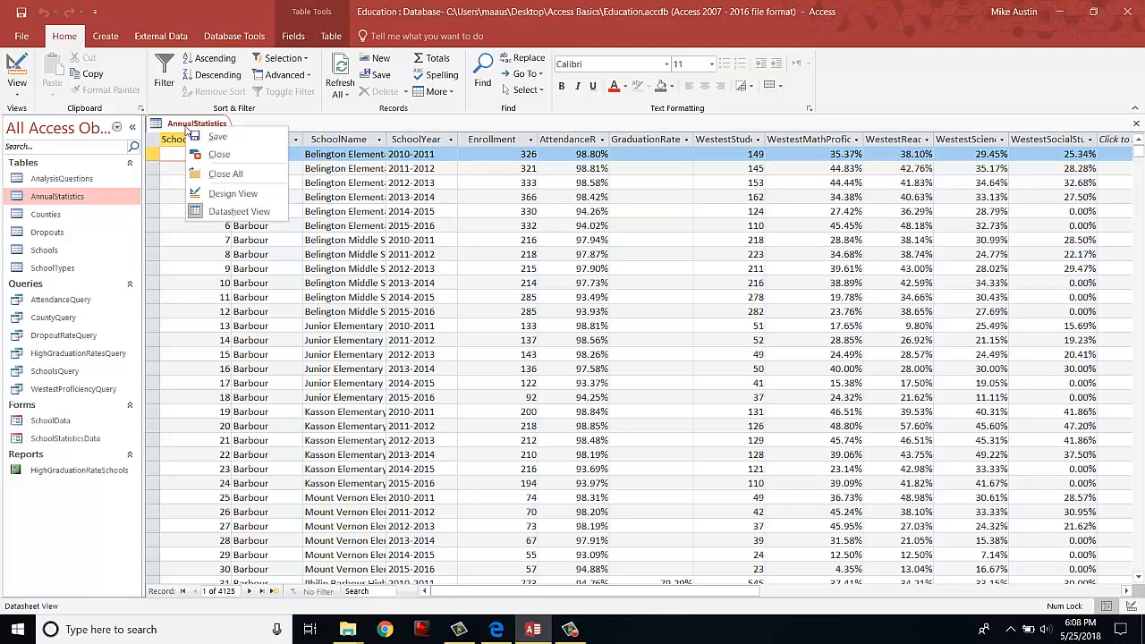
pyautogui.click(215, 193)
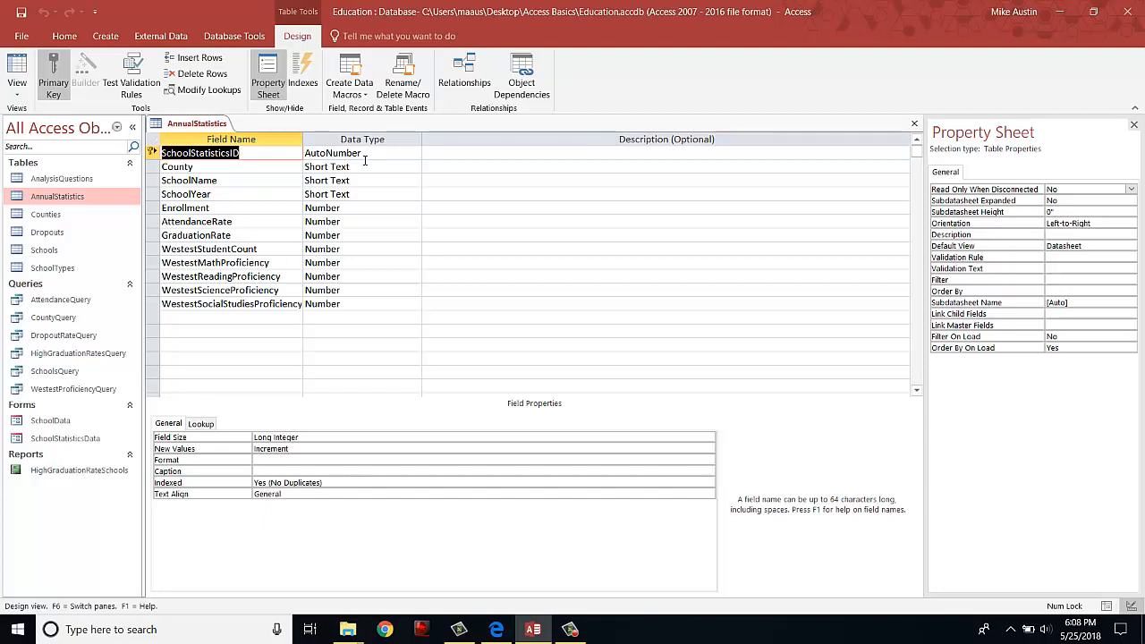
# Step: Browse the AnnualStatistics records in Datasheet View and return the table to Design View
pyautogui.rightClick(185, 125)
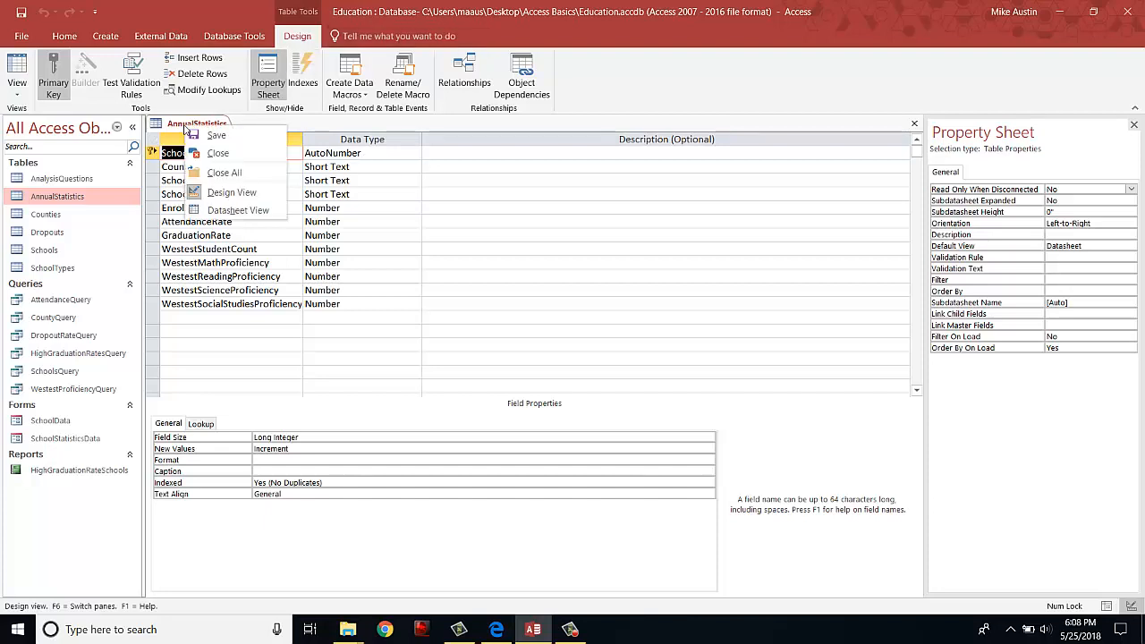
pyautogui.click(230, 210)
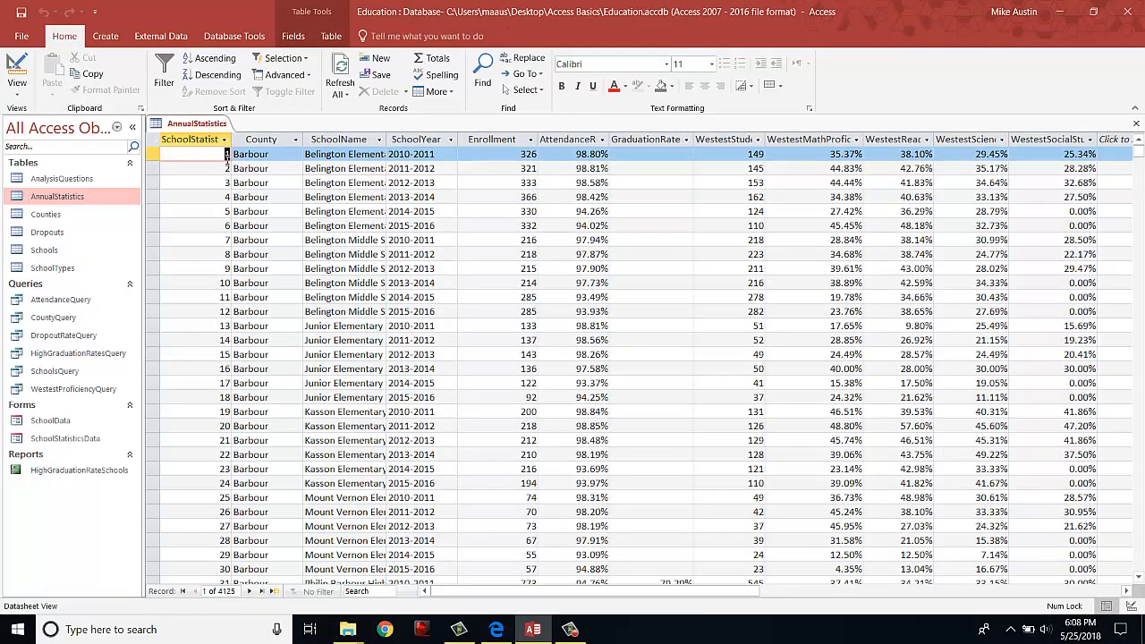
pyautogui.scroll(-20, 219, 416)
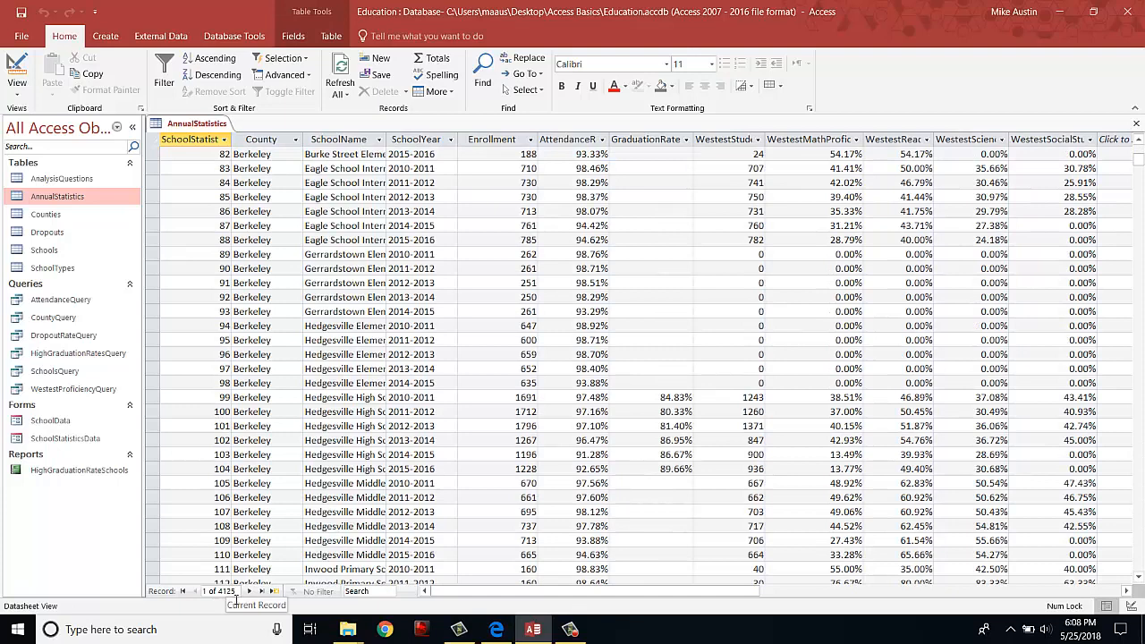
pyautogui.scroll(11, 235, 523)
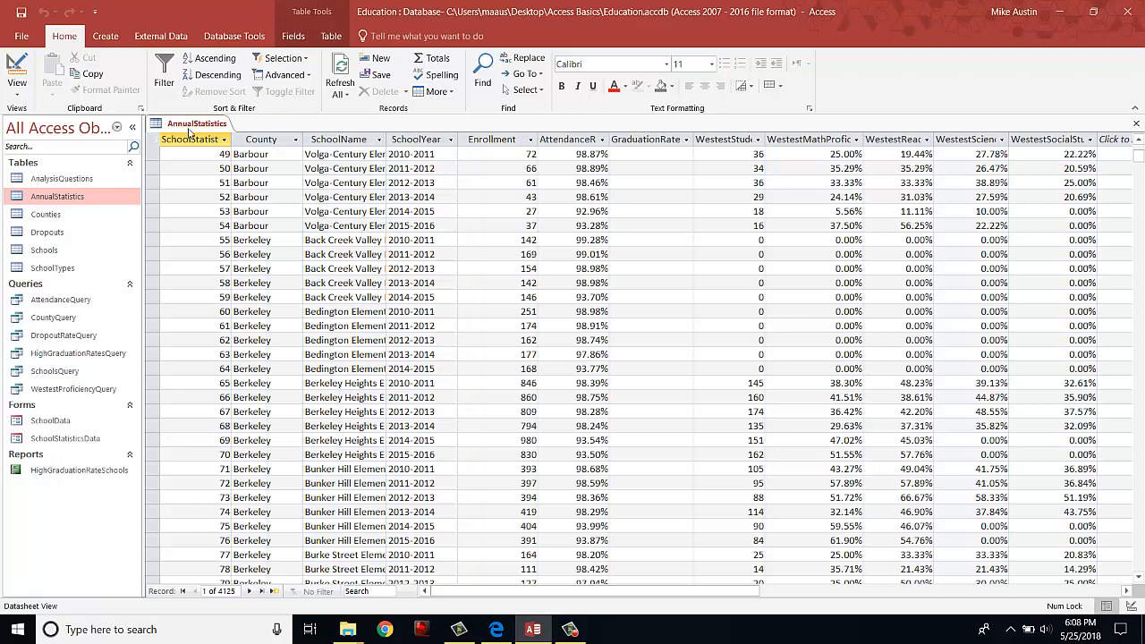
pyautogui.rightClick(190, 131)
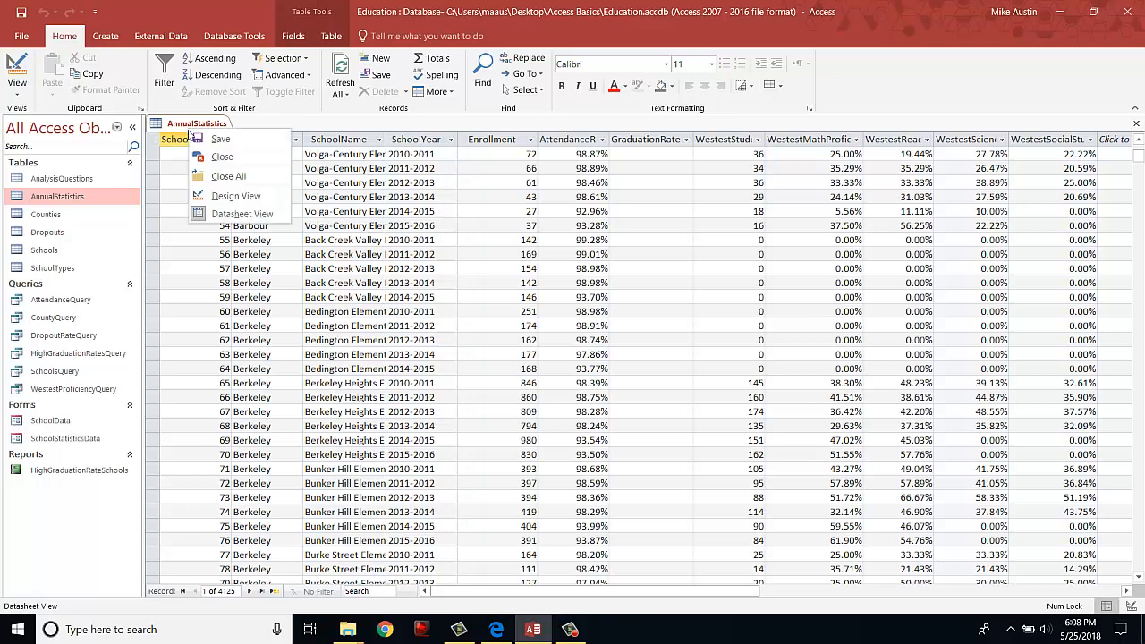
pyautogui.click(232, 201)
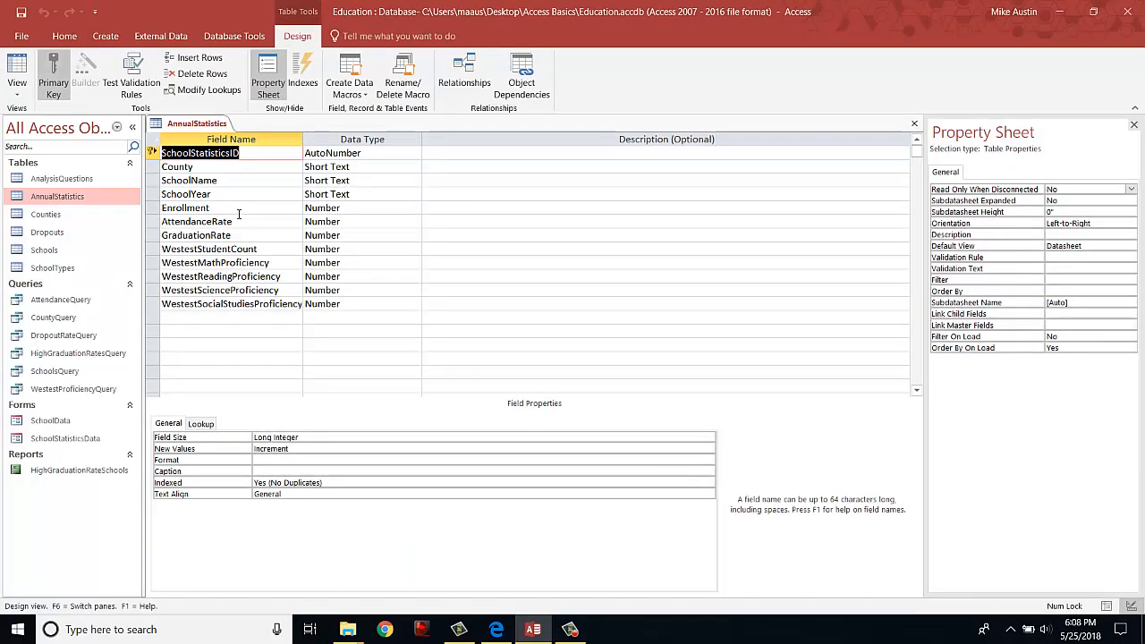
# Step: Review the Field Size options of the GraduationRate field and choose Double
pyautogui.click(341, 234)
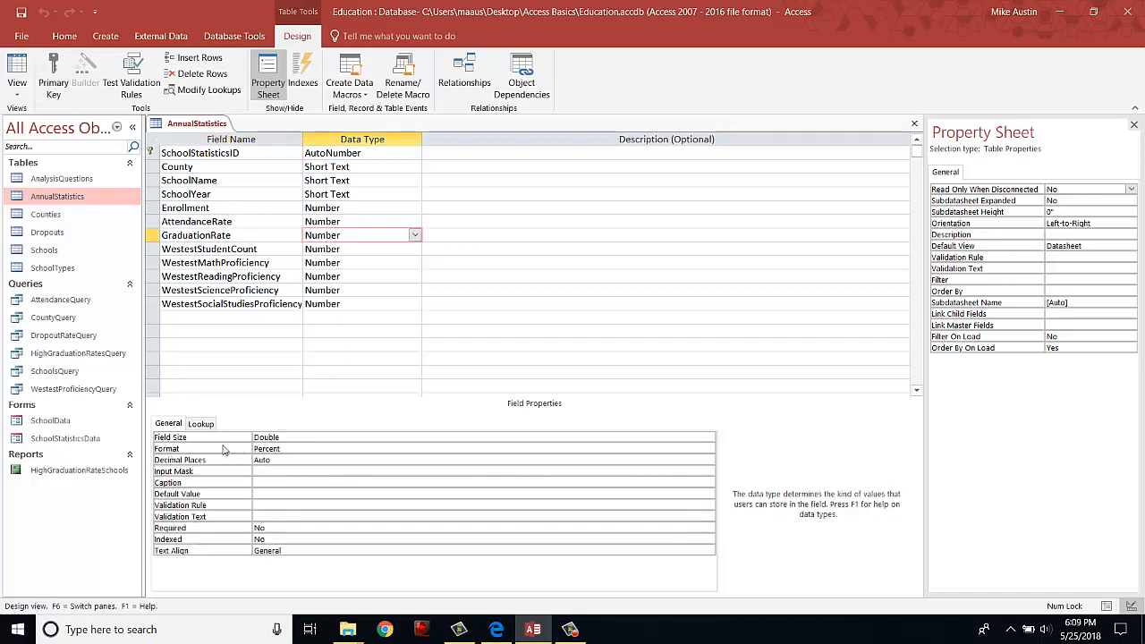
pyautogui.click(308, 437)
pyautogui.click(708, 438)
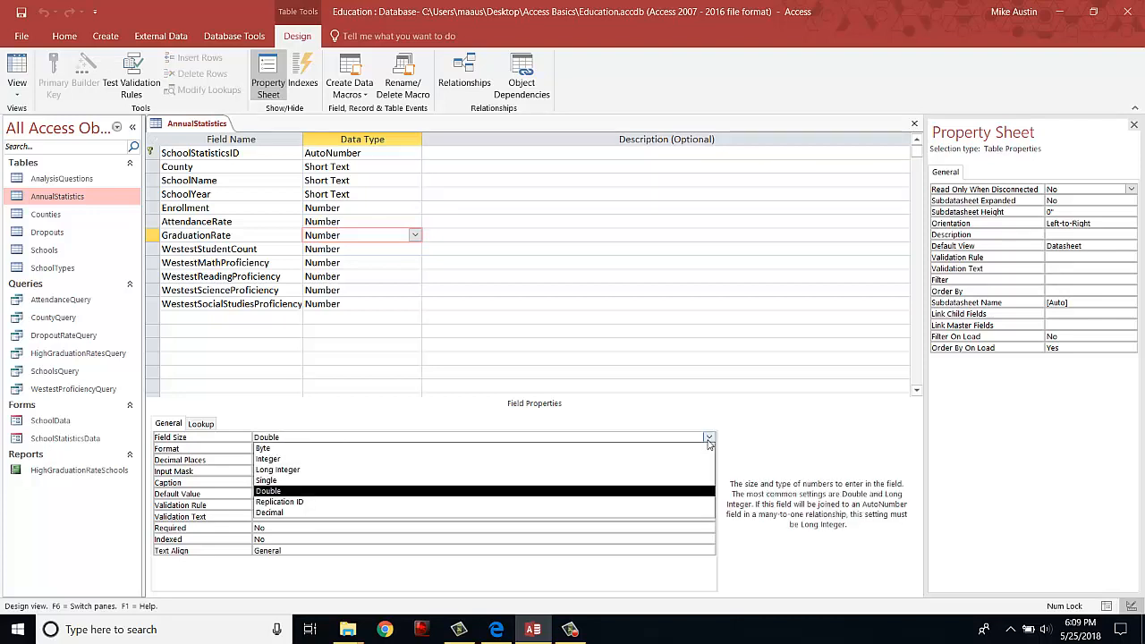
pyautogui.click(694, 491)
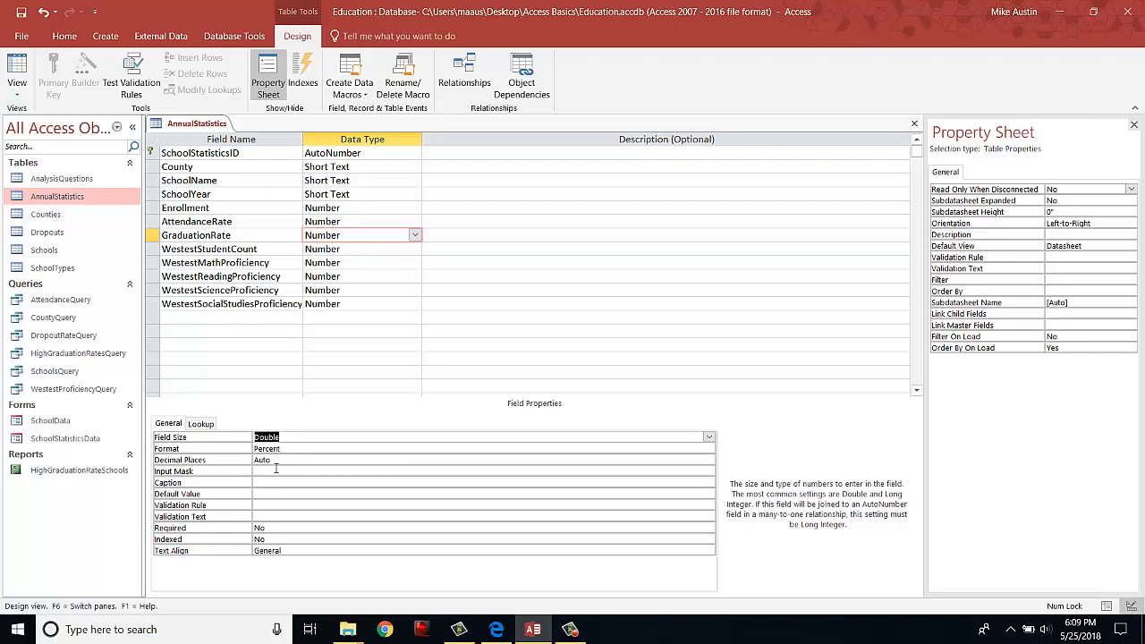
pyautogui.rightClick(180, 126)
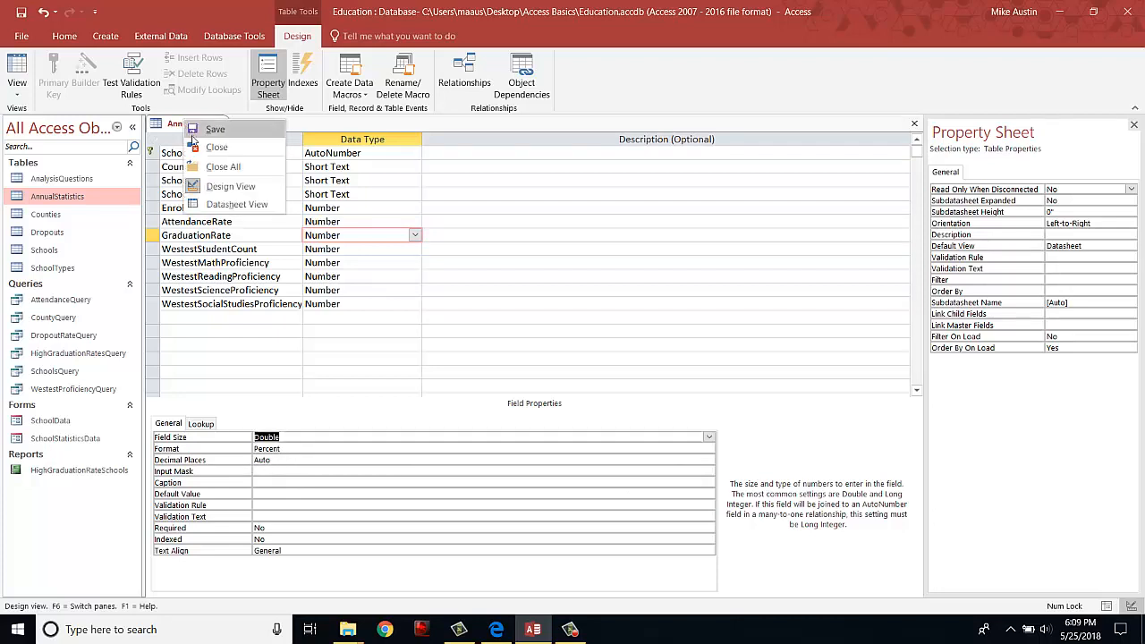
pyautogui.click(228, 206)
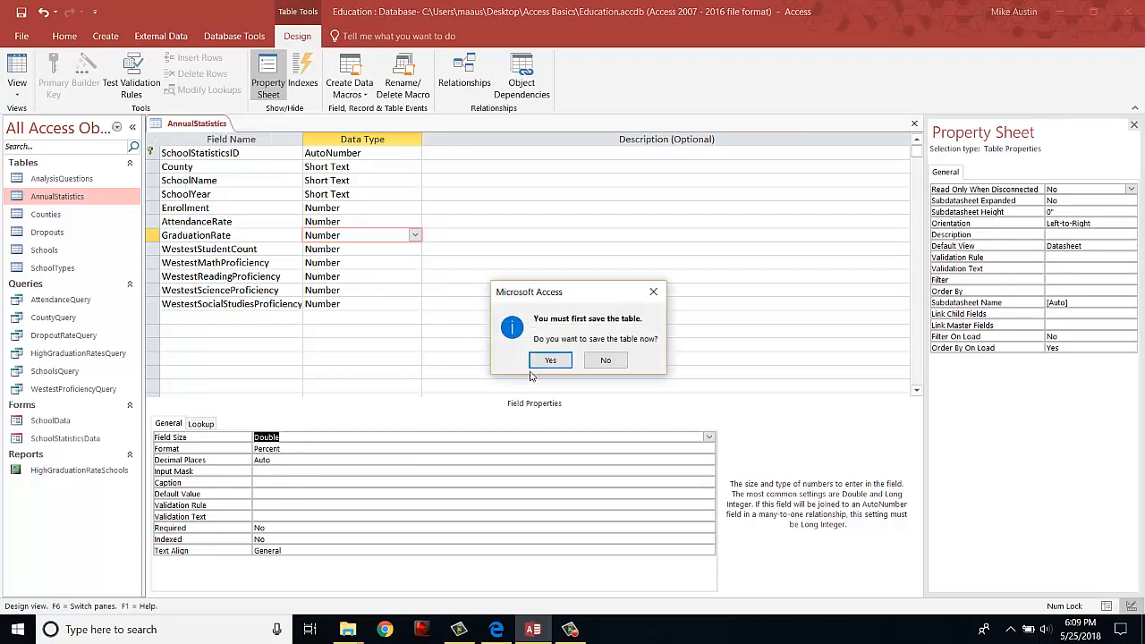
pyautogui.click(606, 361)
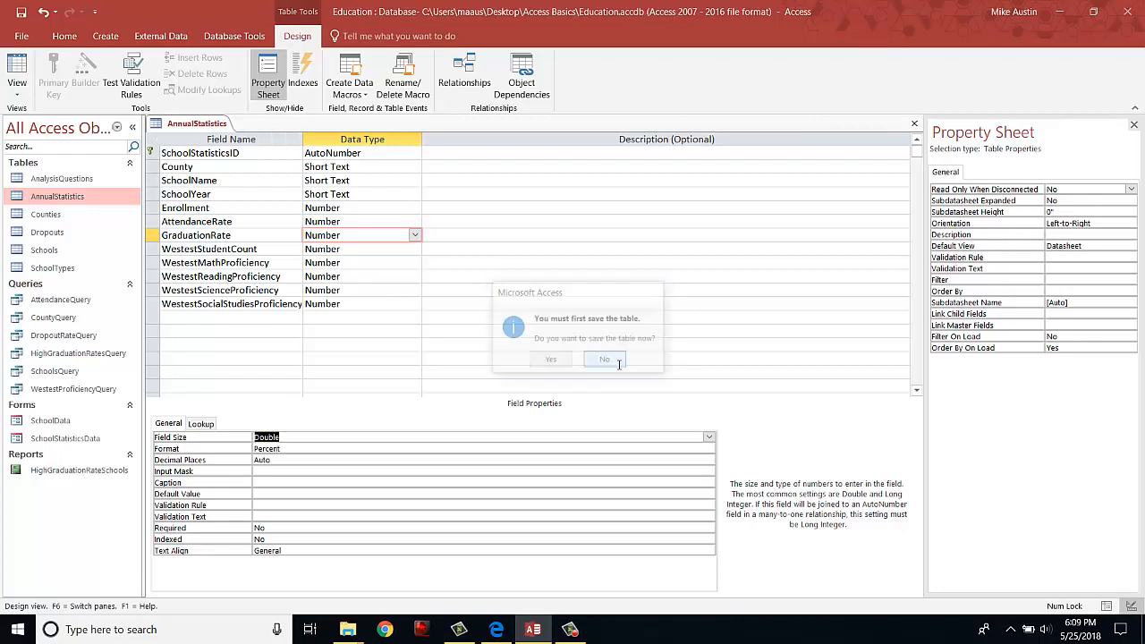
# Step: Switch AnnualStatistics to Datasheet View, saving the table, and widen the AttendanceRate column to show its full heading
pyautogui.rightClick(182, 126)
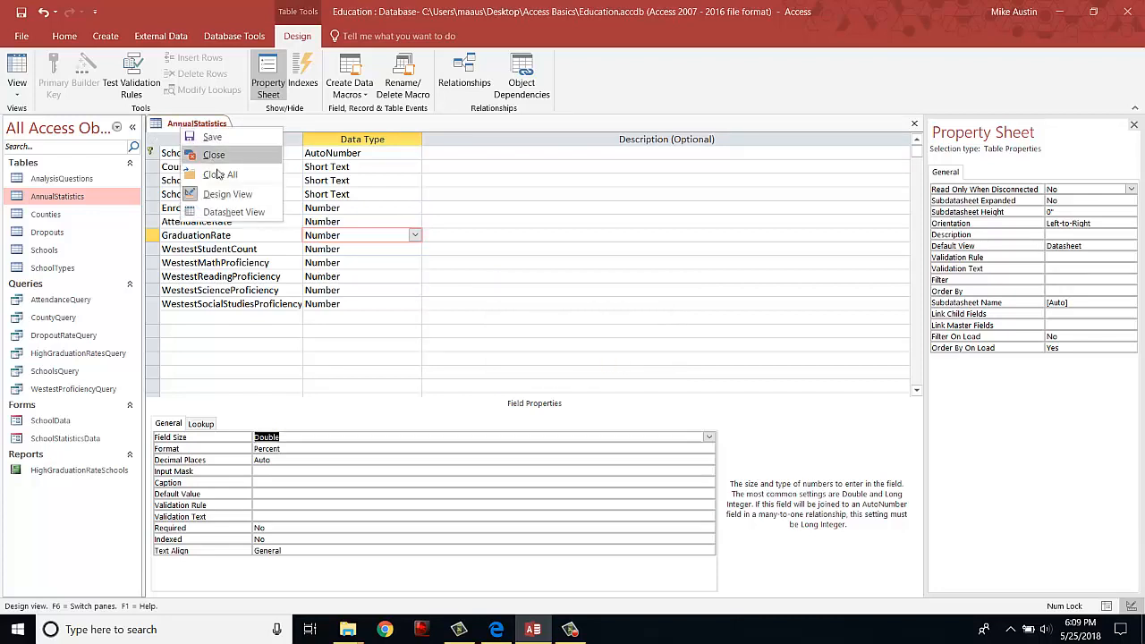
pyautogui.click(231, 212)
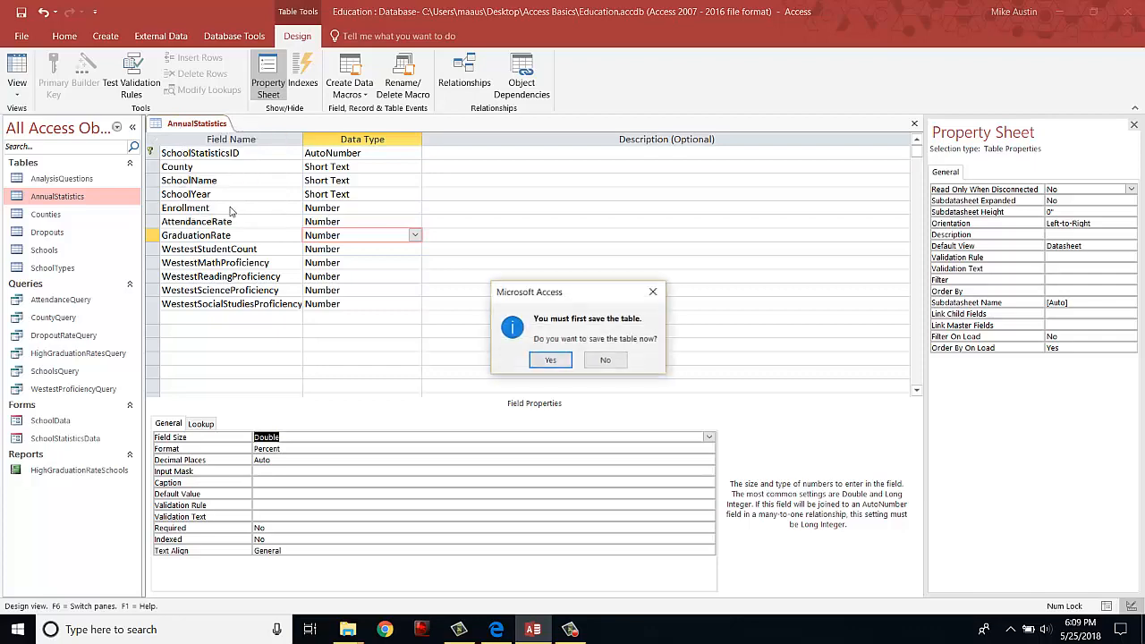
pyautogui.click(550, 361)
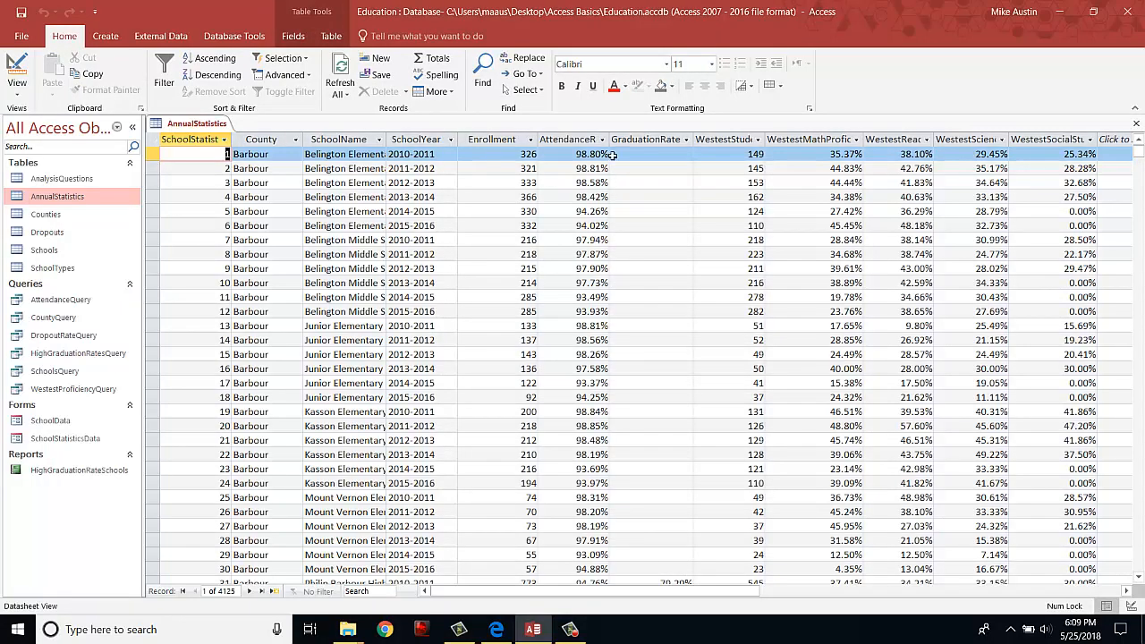
pyautogui.moveTo(634, 151); pyautogui.dragTo(629, 145)
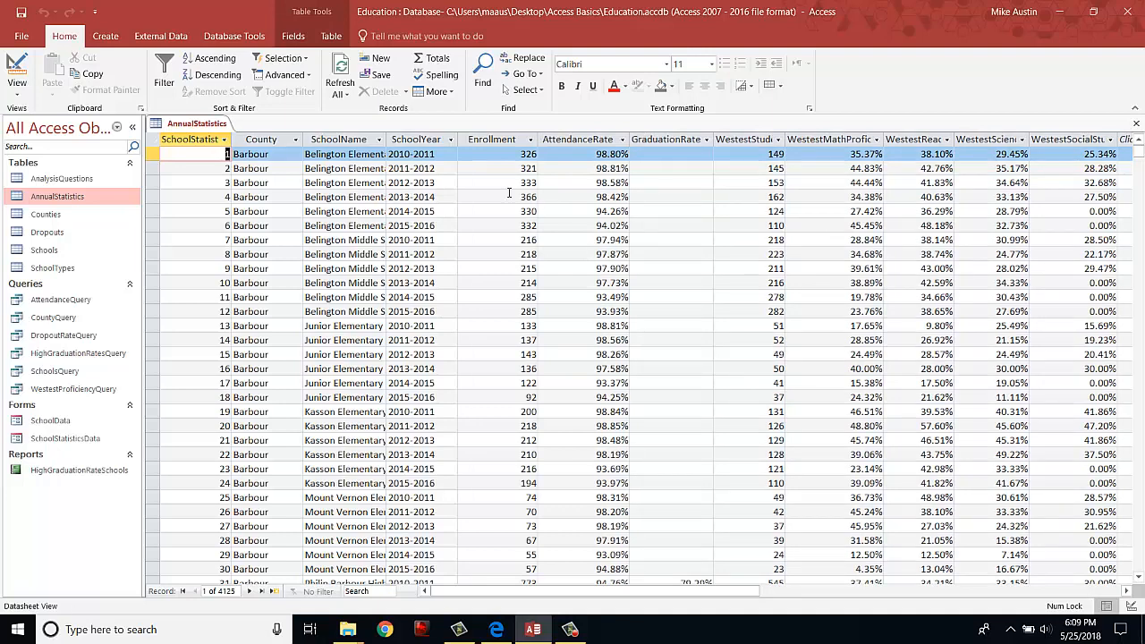
# Step: Return the AnnualStatistics table to Design View and close it without saving the layout changes
pyautogui.rightClick(197, 122)
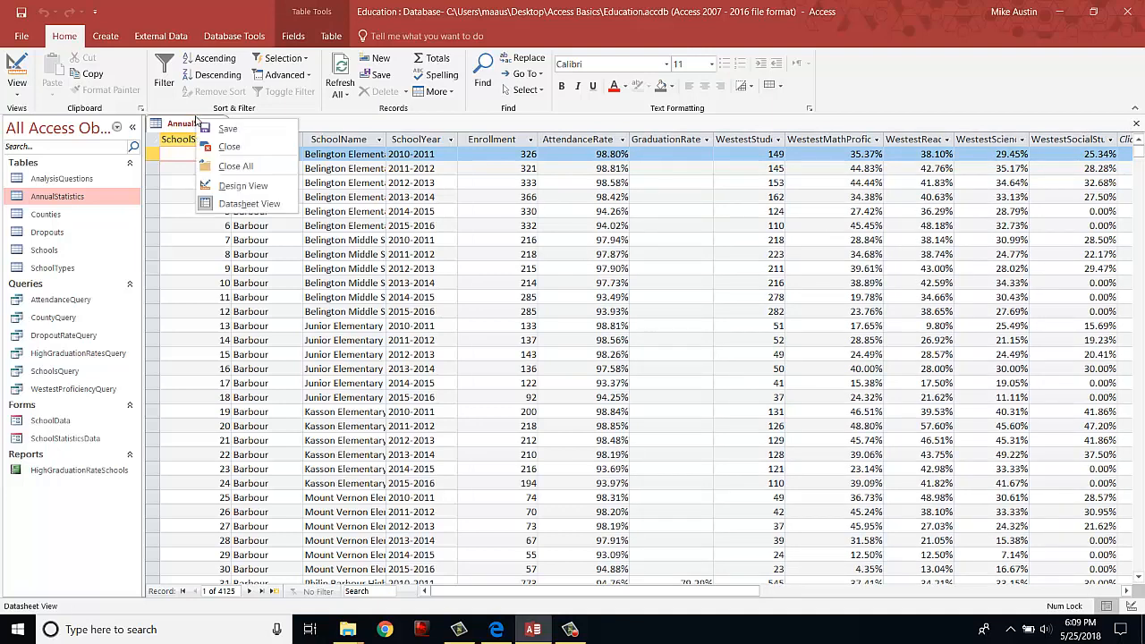
pyautogui.click(233, 186)
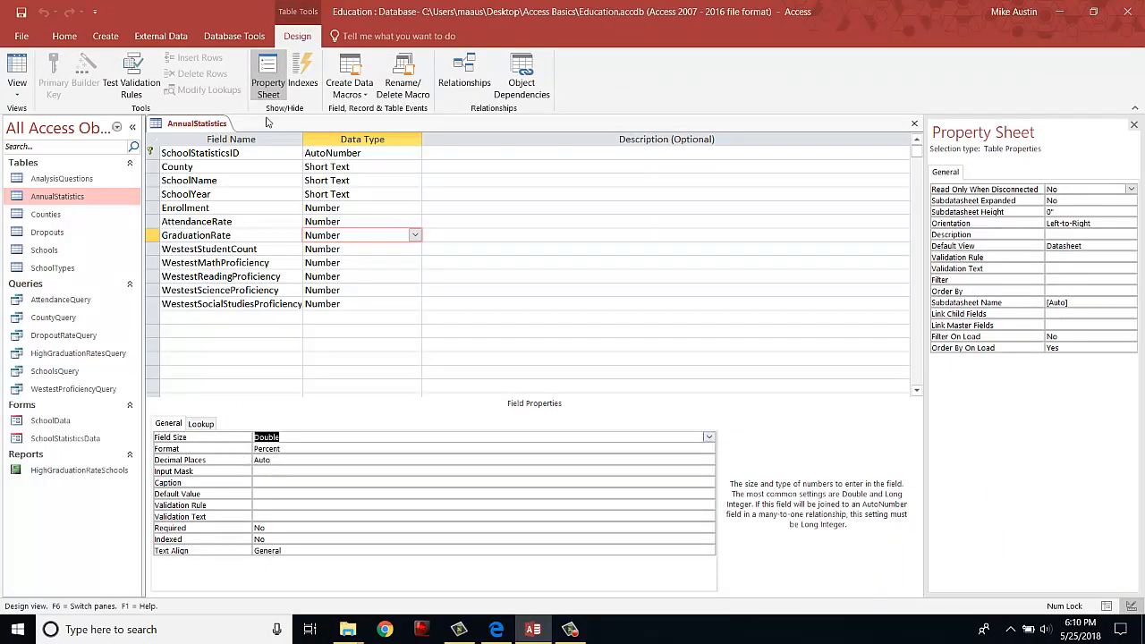
pyautogui.middleClick(184, 125)
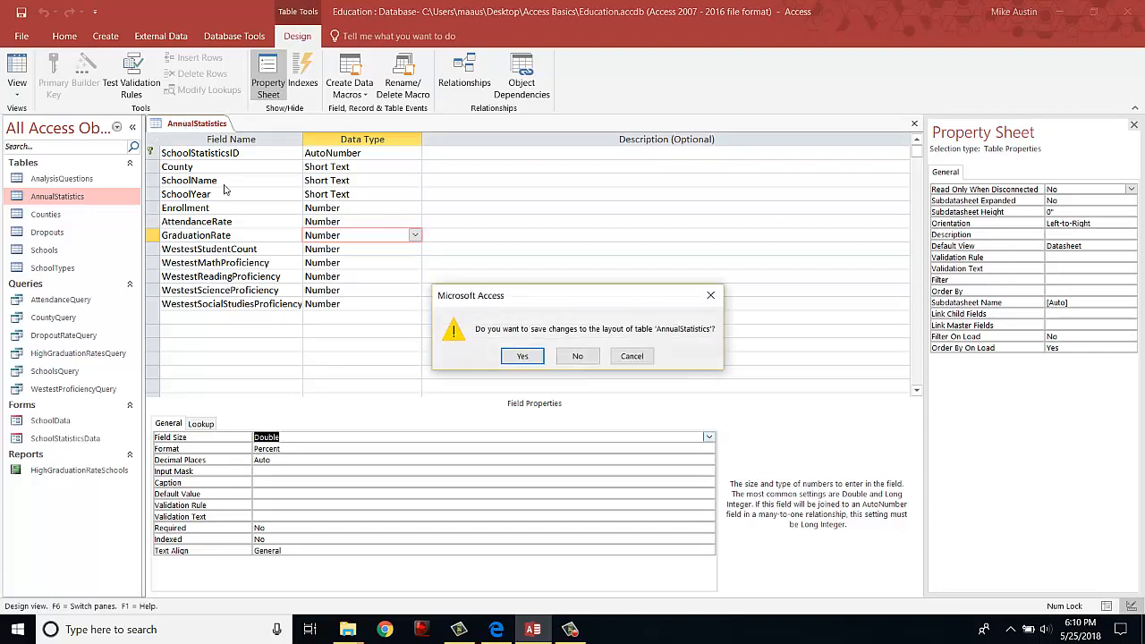
pyautogui.click(578, 358)
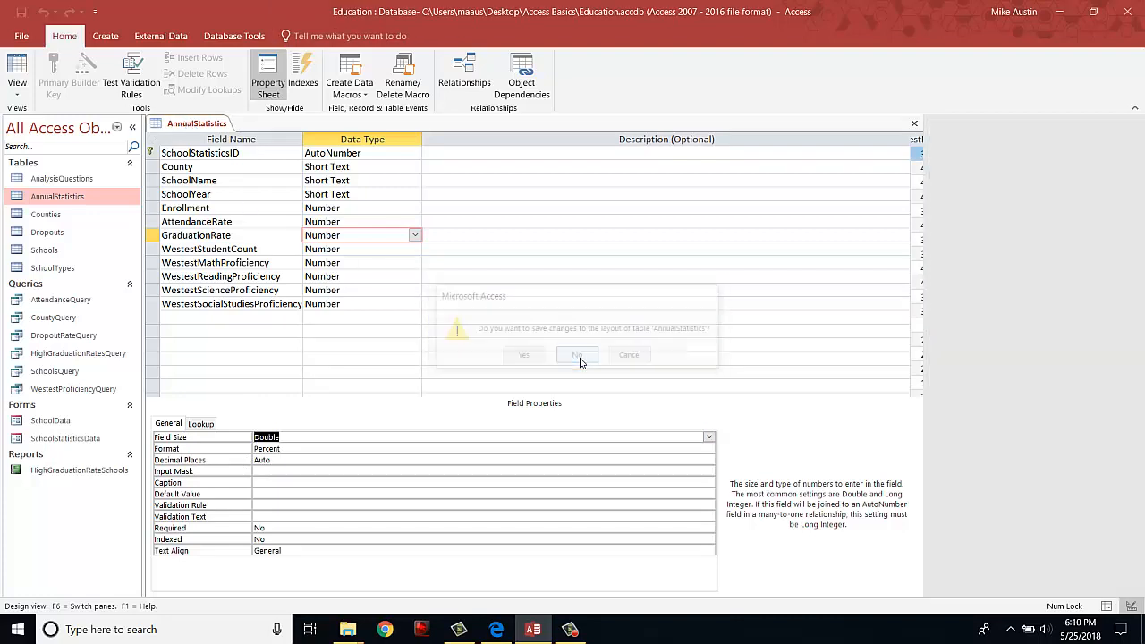
# Step: Open the Counties table in Design View and check the field properties of Population
pyautogui.doubleClick(45, 214)
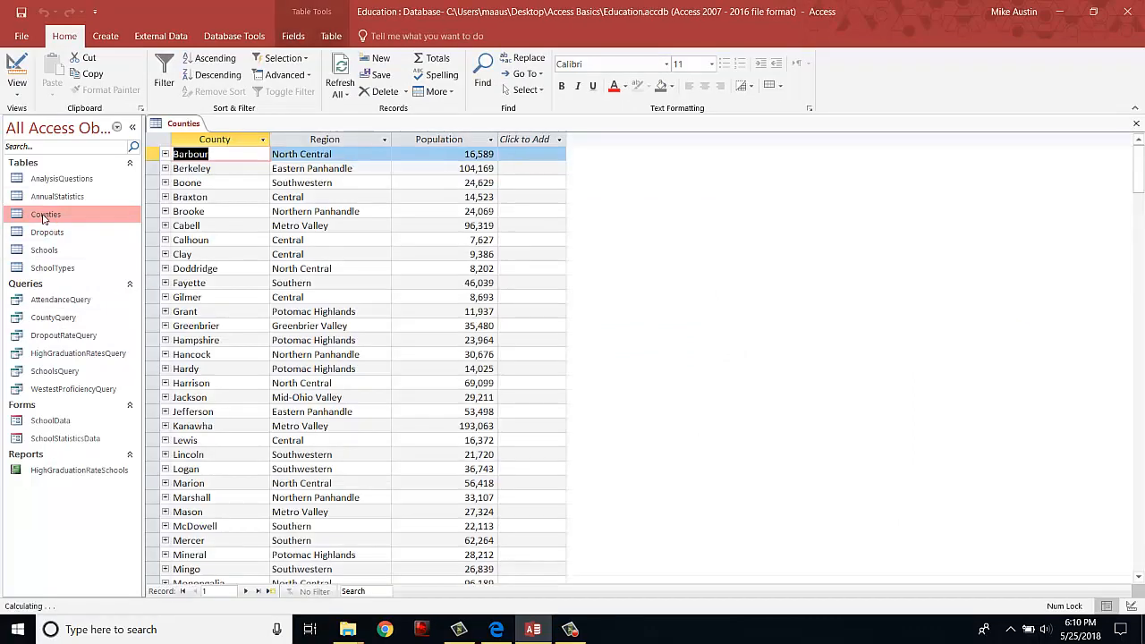
pyautogui.rightClick(159, 124)
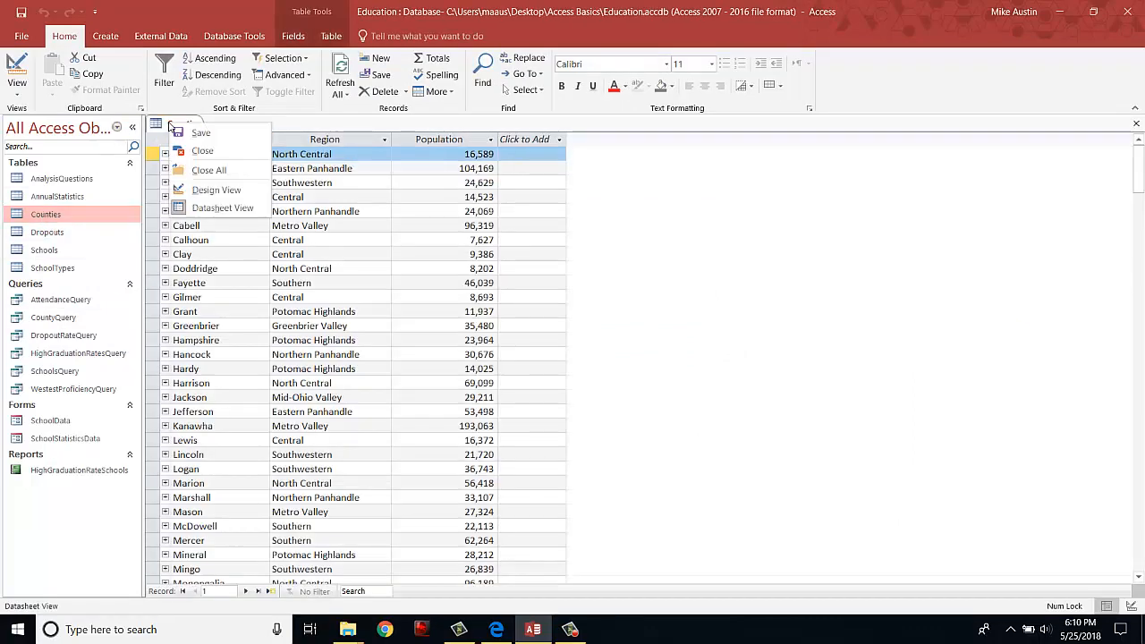
pyautogui.click(212, 191)
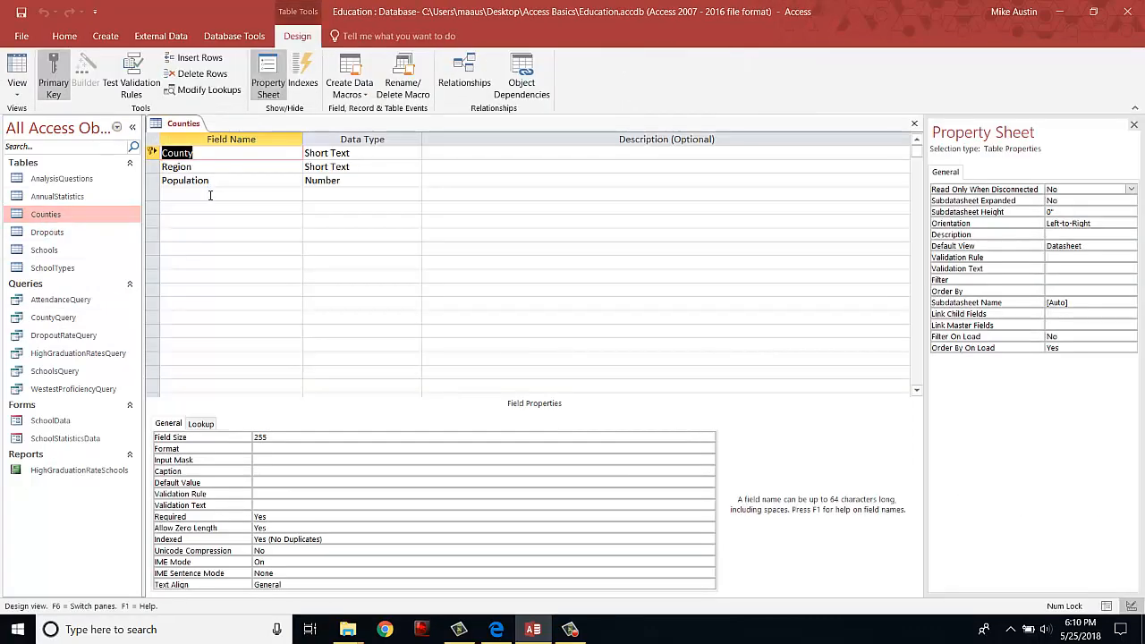
pyautogui.click(322, 182)
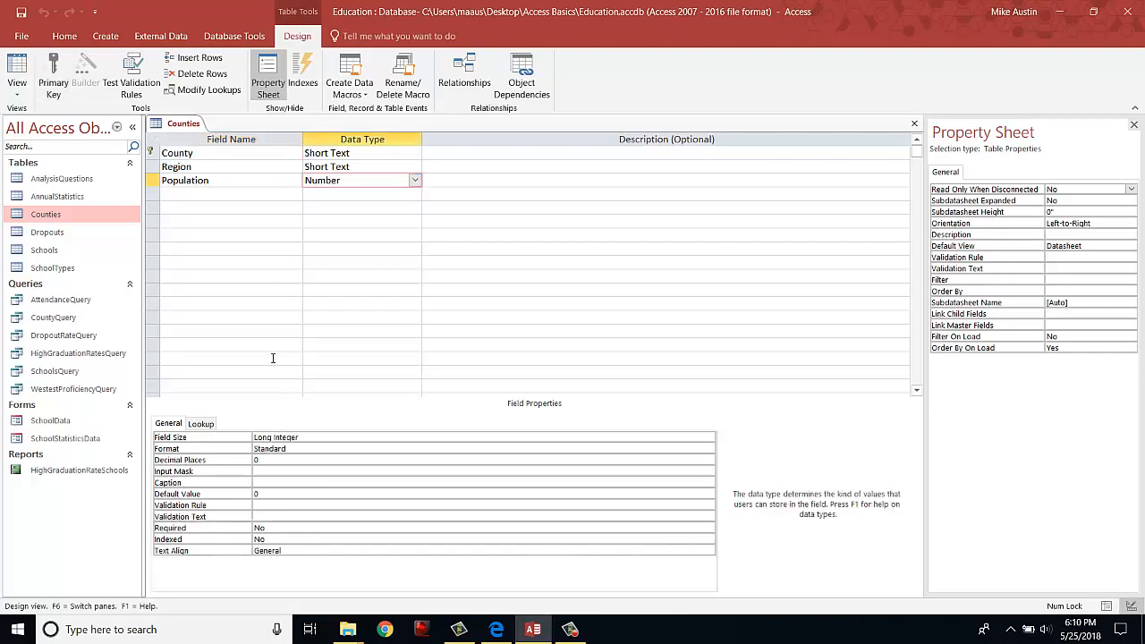
# Step: Browse the Counties records in Datasheet View, return to Design View and close the table
pyautogui.rightClick(176, 124)
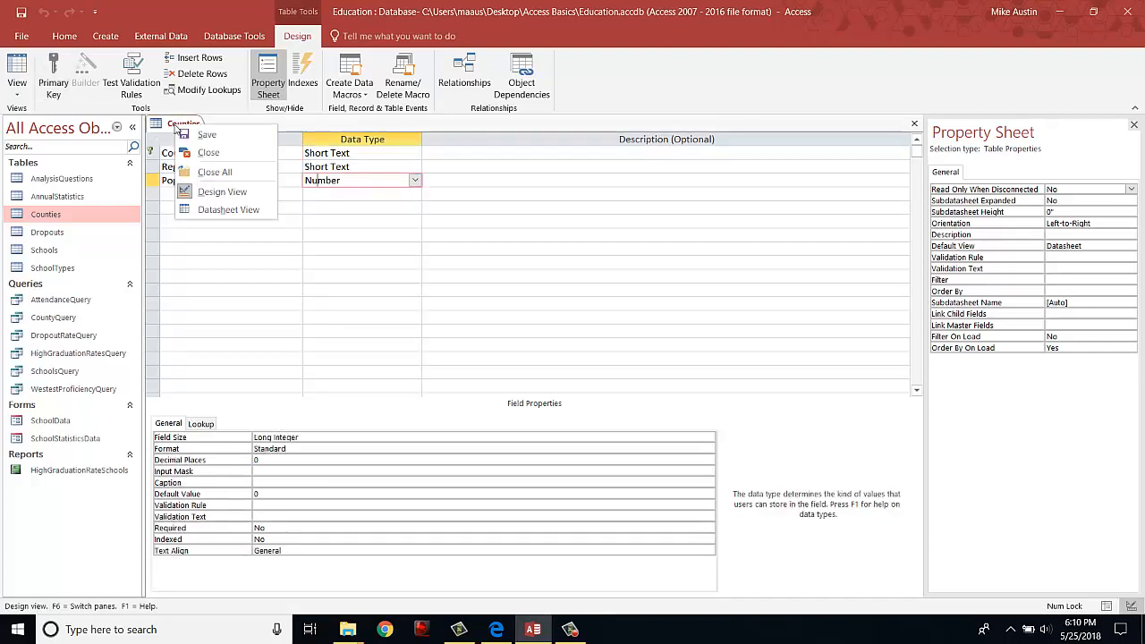
pyautogui.click(211, 211)
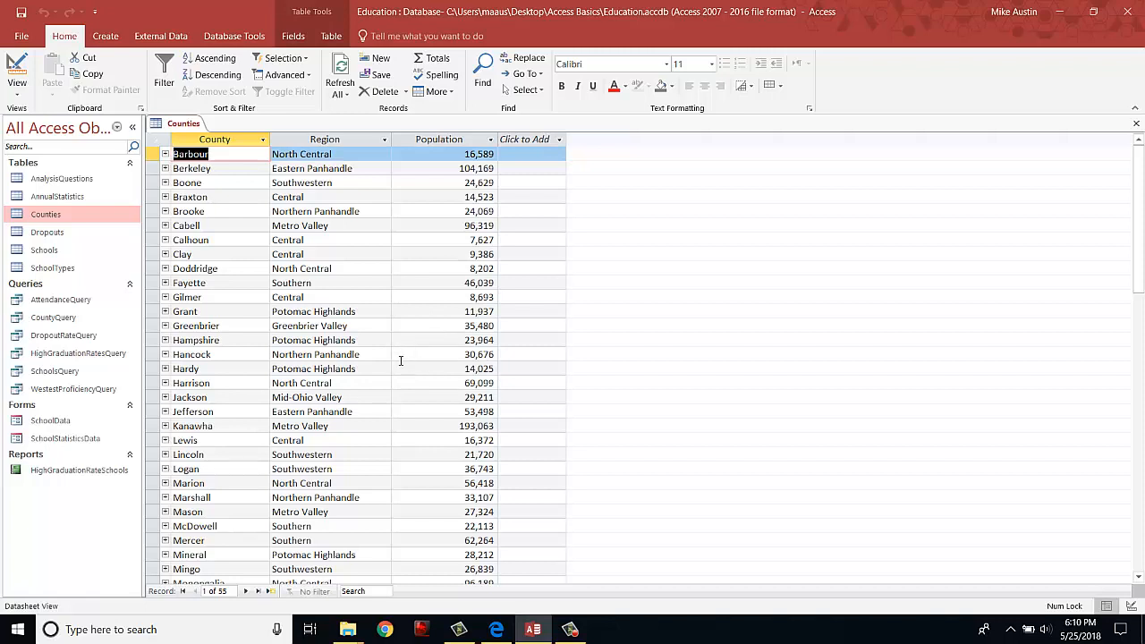
pyautogui.scroll(-13, 403, 367)
pyautogui.scroll(7, 478, 497)
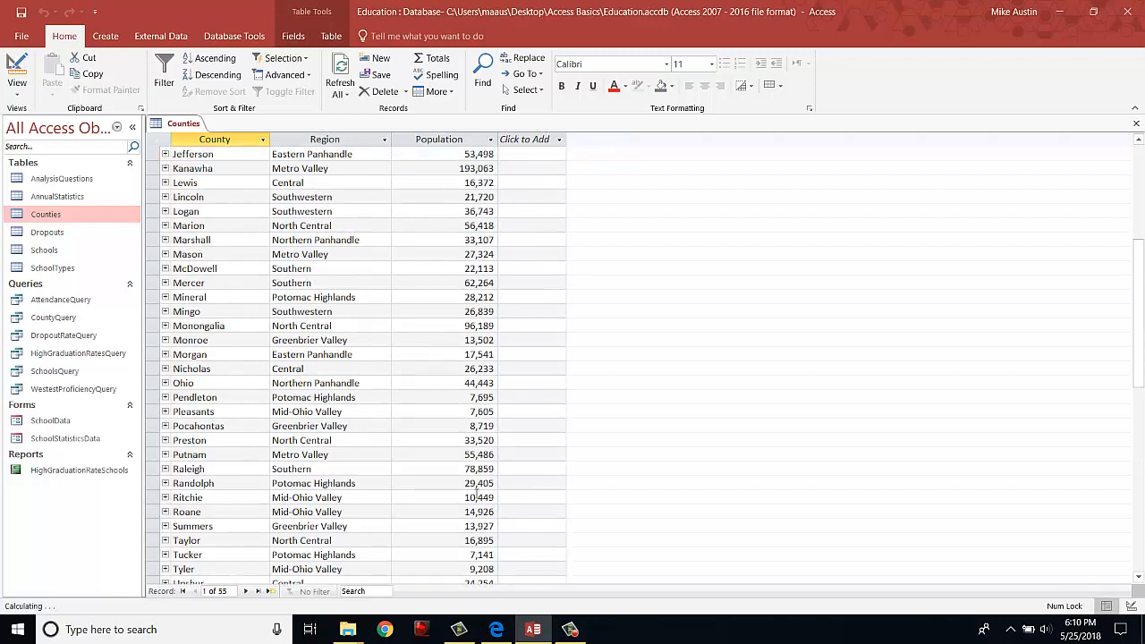
pyautogui.scroll(6, 477, 497)
pyautogui.rightClick(178, 125)
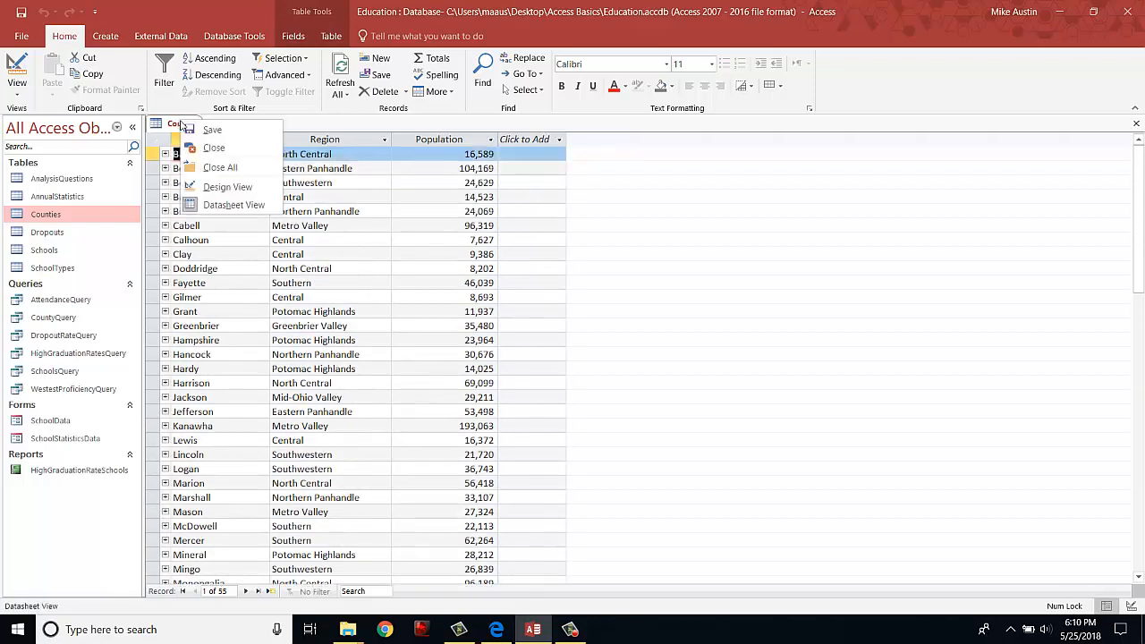
pyautogui.click(193, 188)
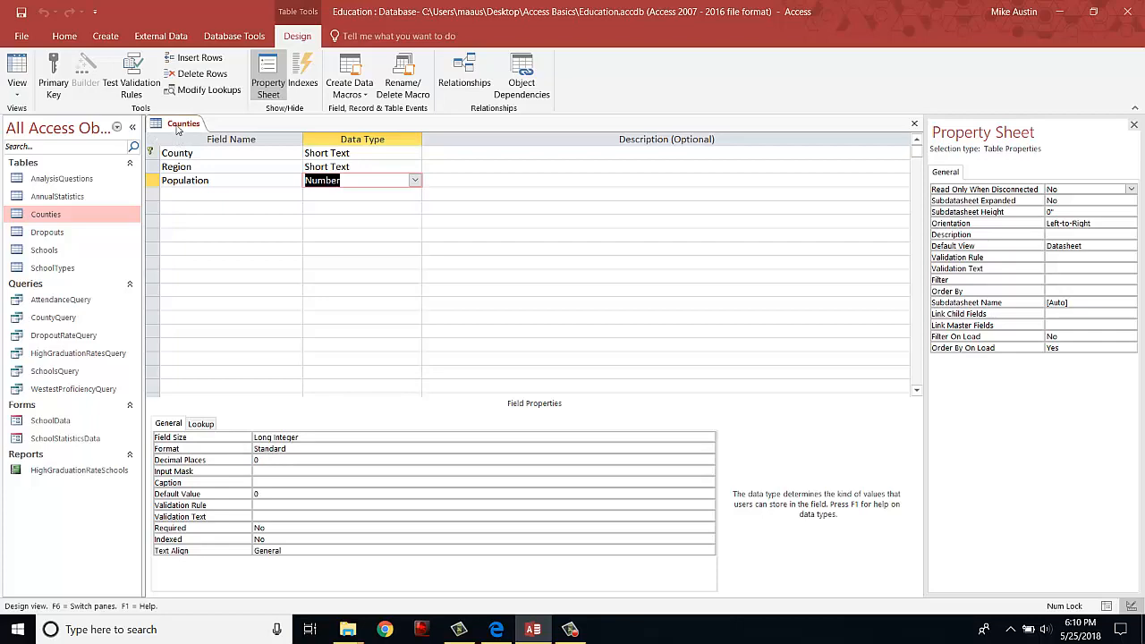
pyautogui.middleClick(177, 129)
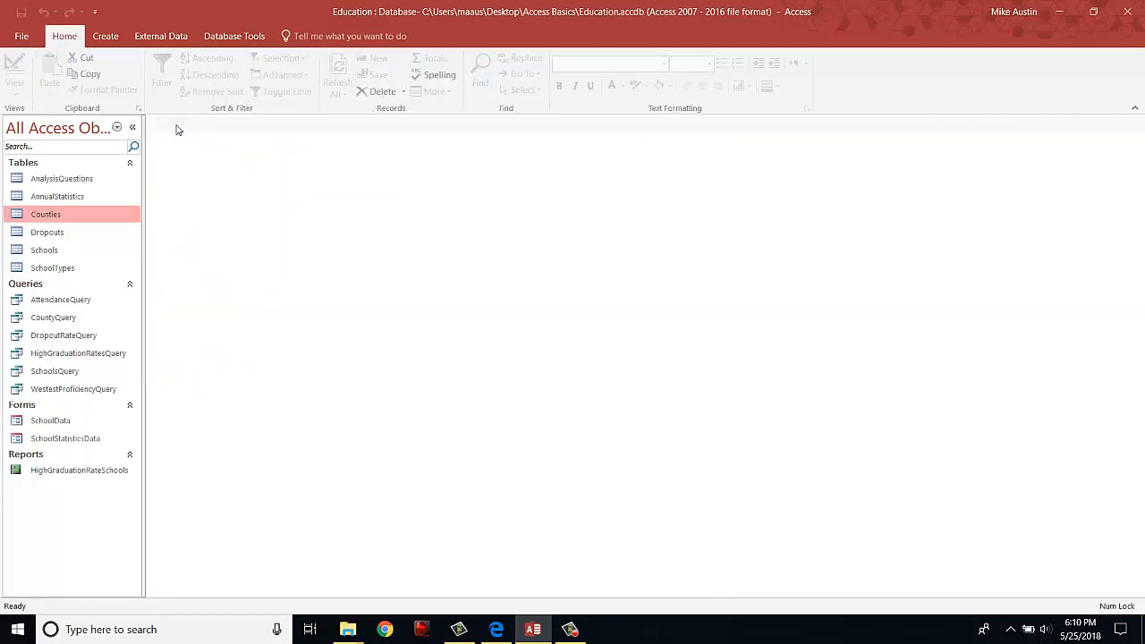
# Step: Open the Dropouts table in Design View, review the SchoolYear and DropoutRate field properties, and close the table
pyautogui.doubleClick(52, 233)
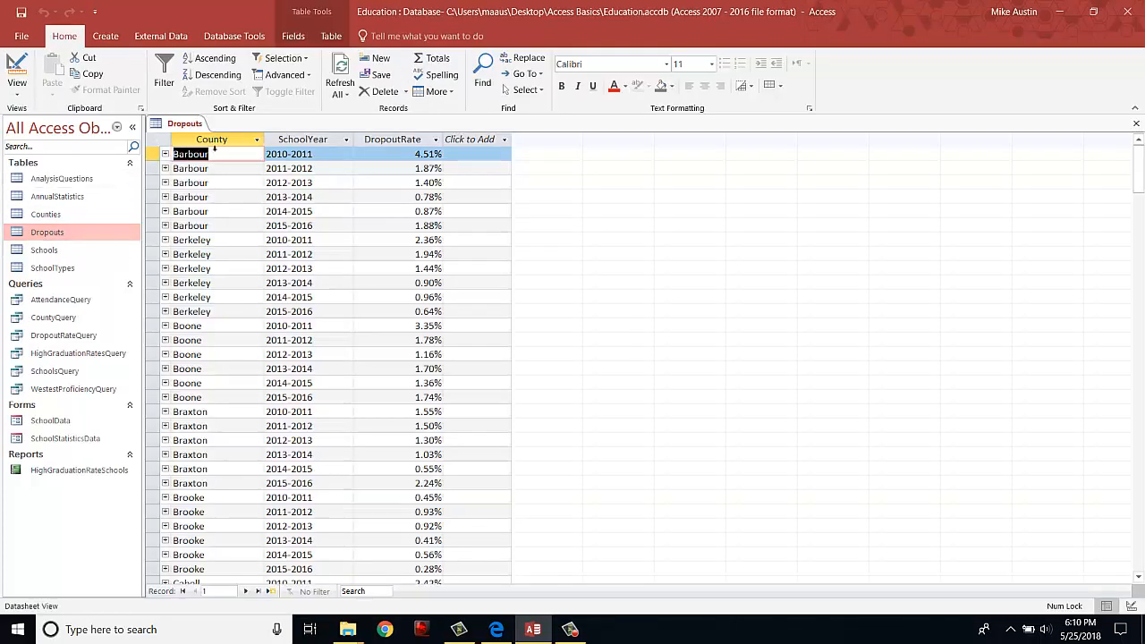
pyautogui.rightClick(183, 128)
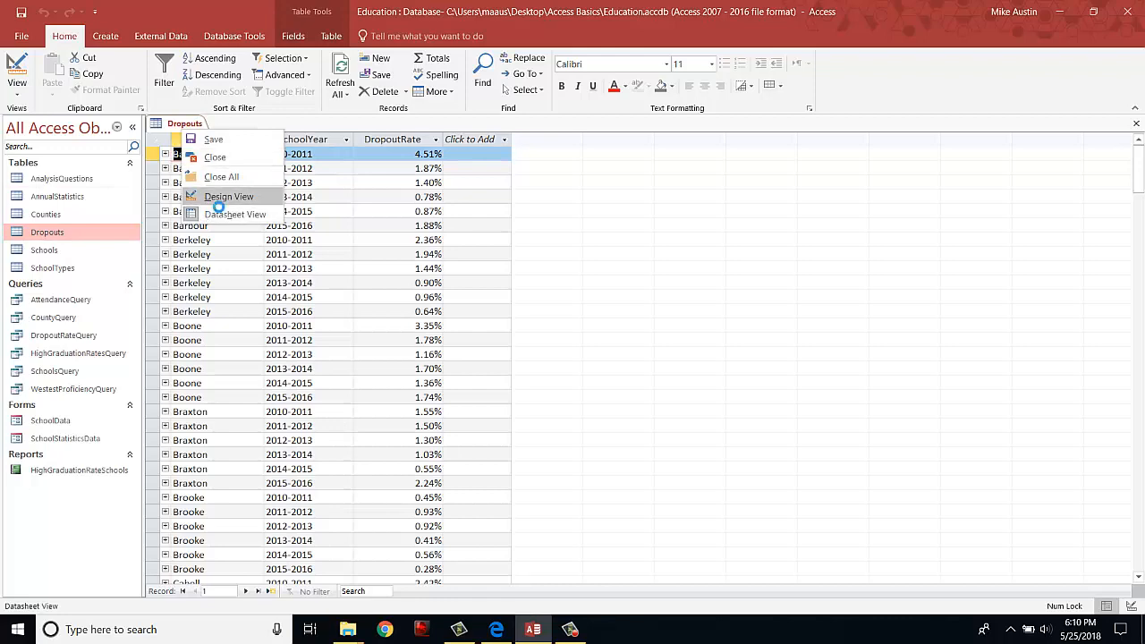
pyautogui.click(219, 198)
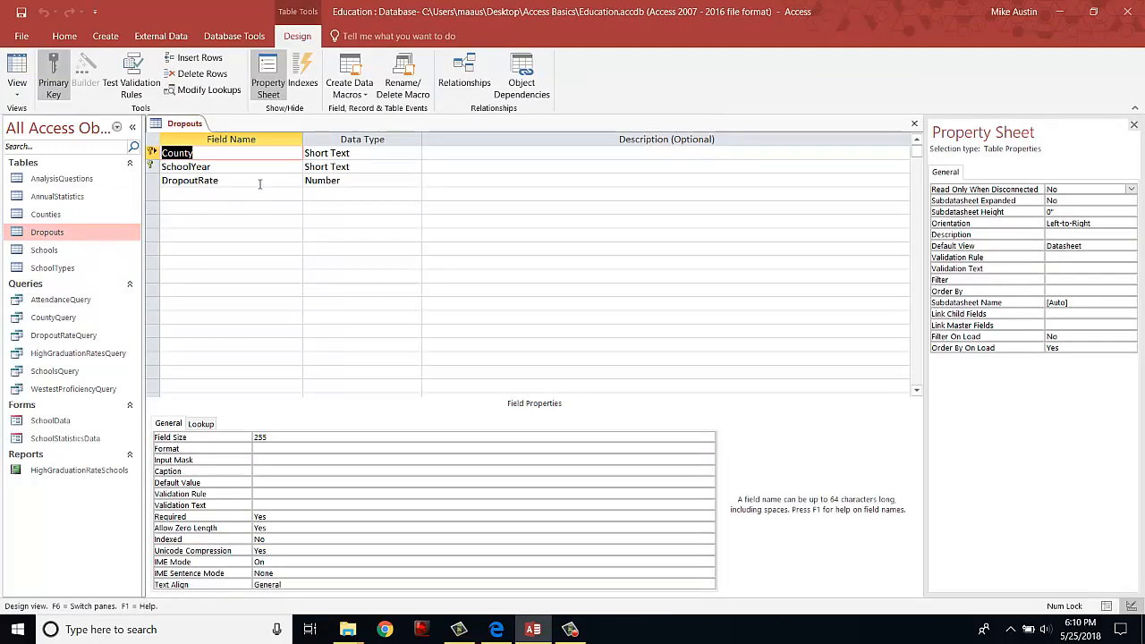
pyautogui.click(353, 168)
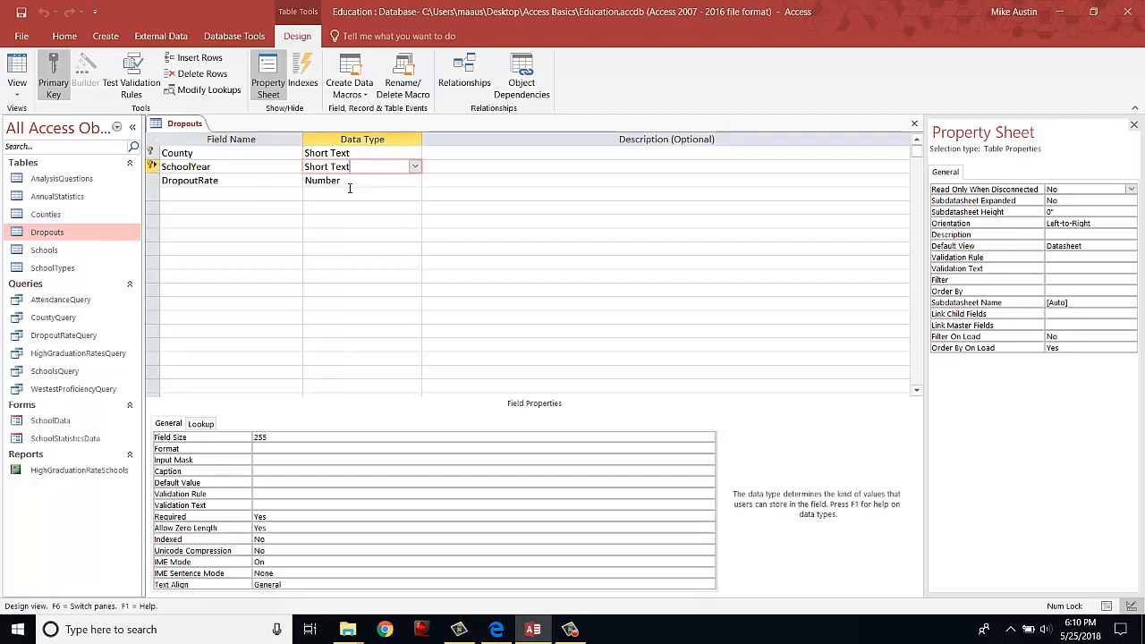
pyautogui.click(349, 183)
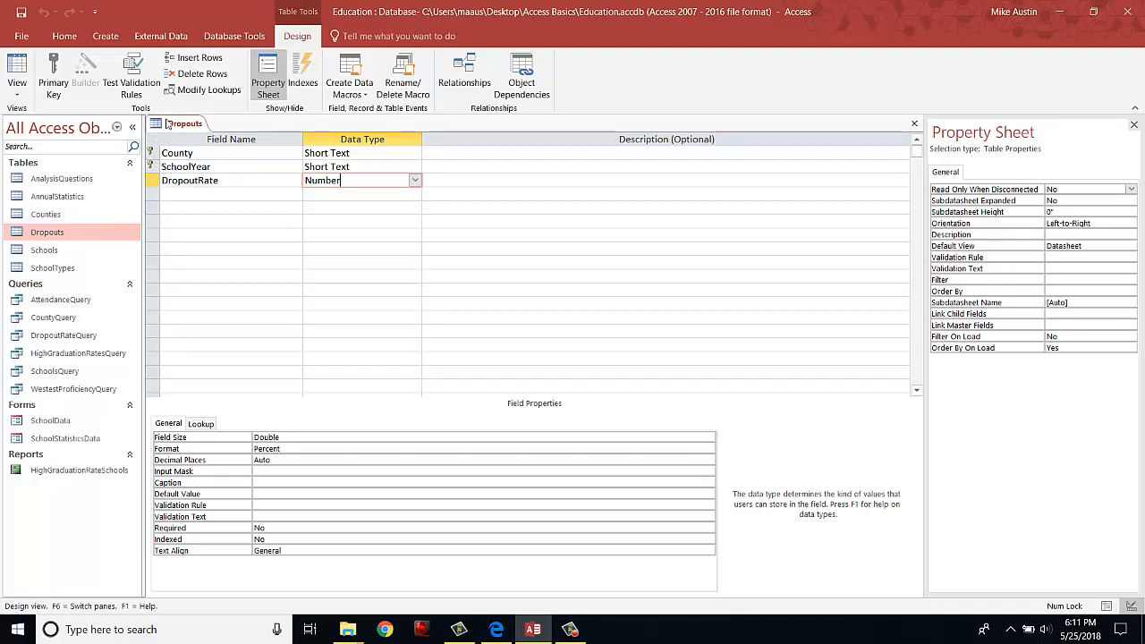
pyautogui.hotkey('ctrl', 'w')
# Step: Open the Schools table in Design View, review the properties of its four fields, and close the table
pyautogui.click(44, 252)
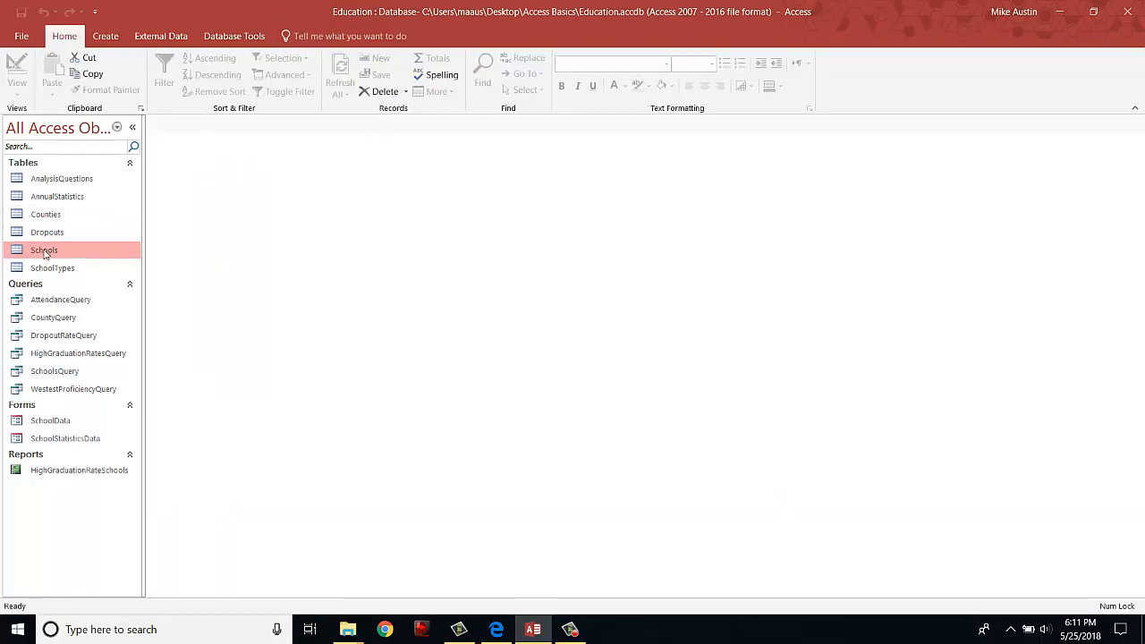
pyautogui.doubleClick(45, 251)
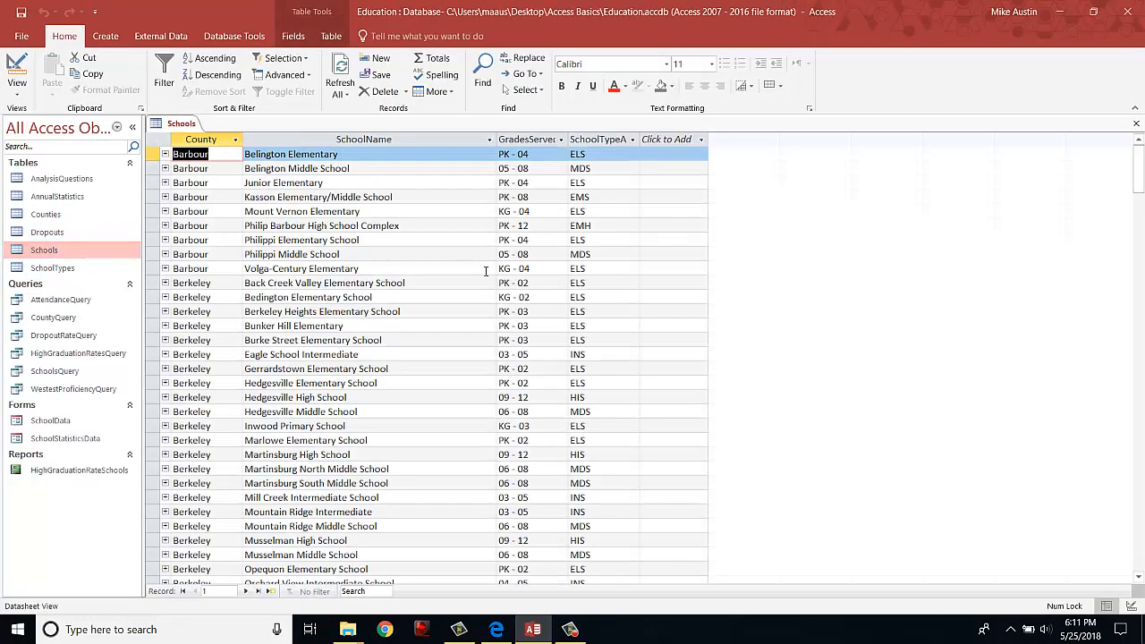
pyautogui.rightClick(172, 127)
pyautogui.click(201, 197)
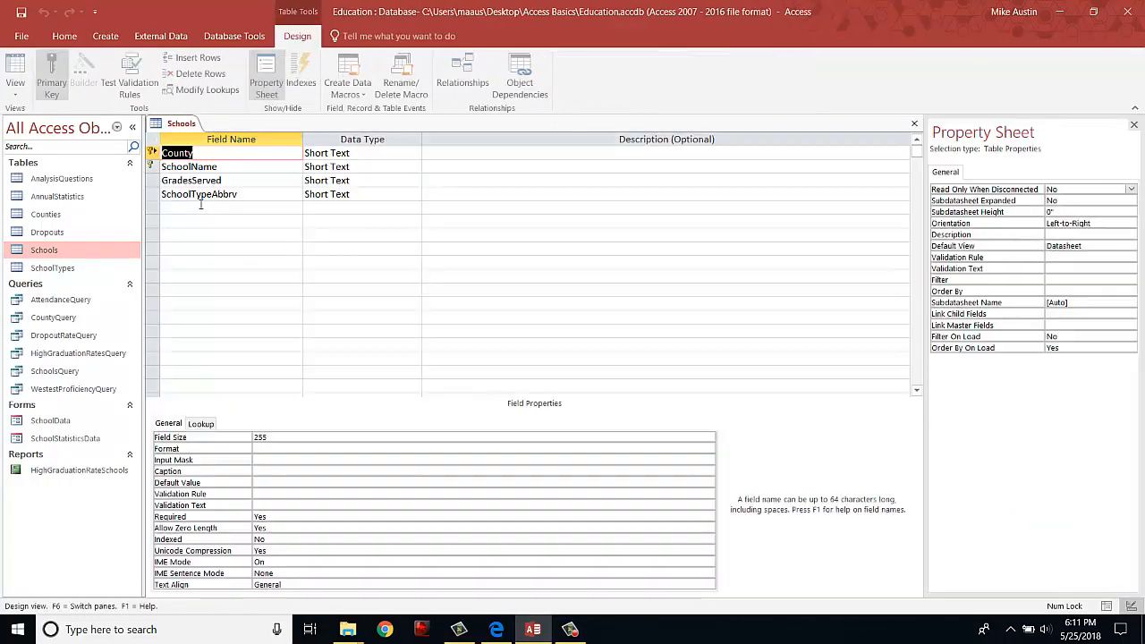
pyautogui.click(336, 195)
pyautogui.click(349, 153)
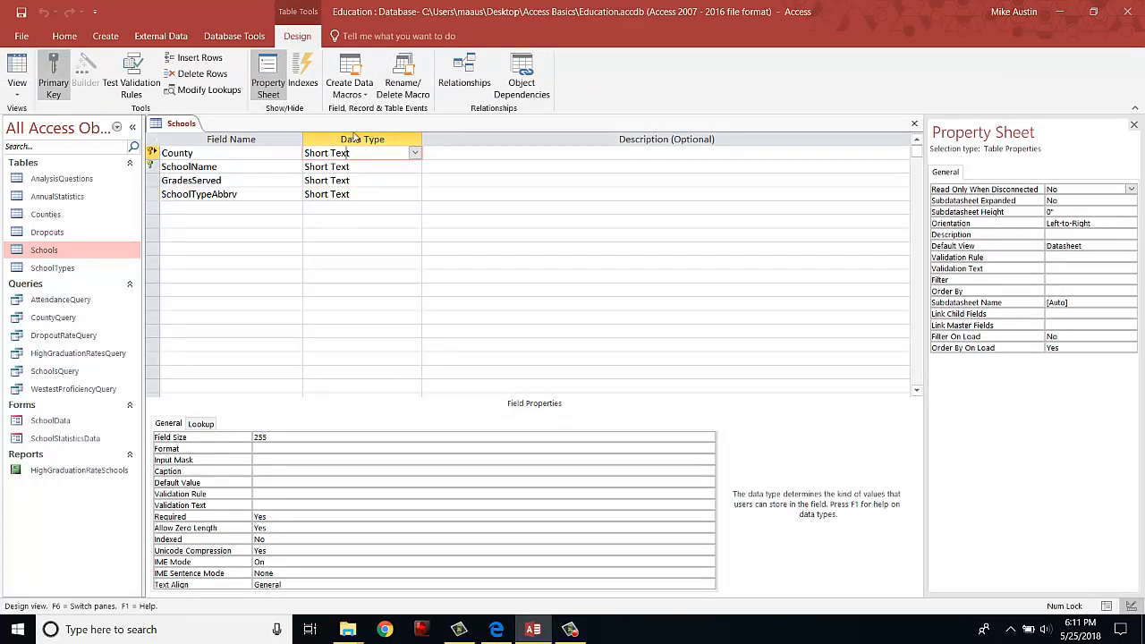
pyautogui.click(345, 170)
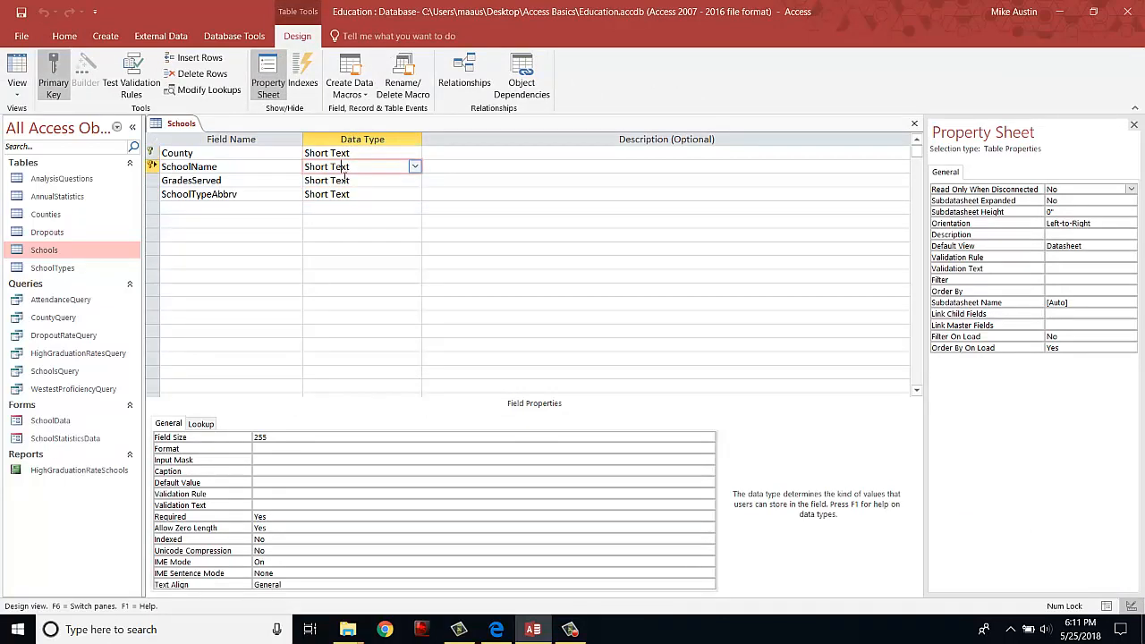
pyautogui.click(344, 180)
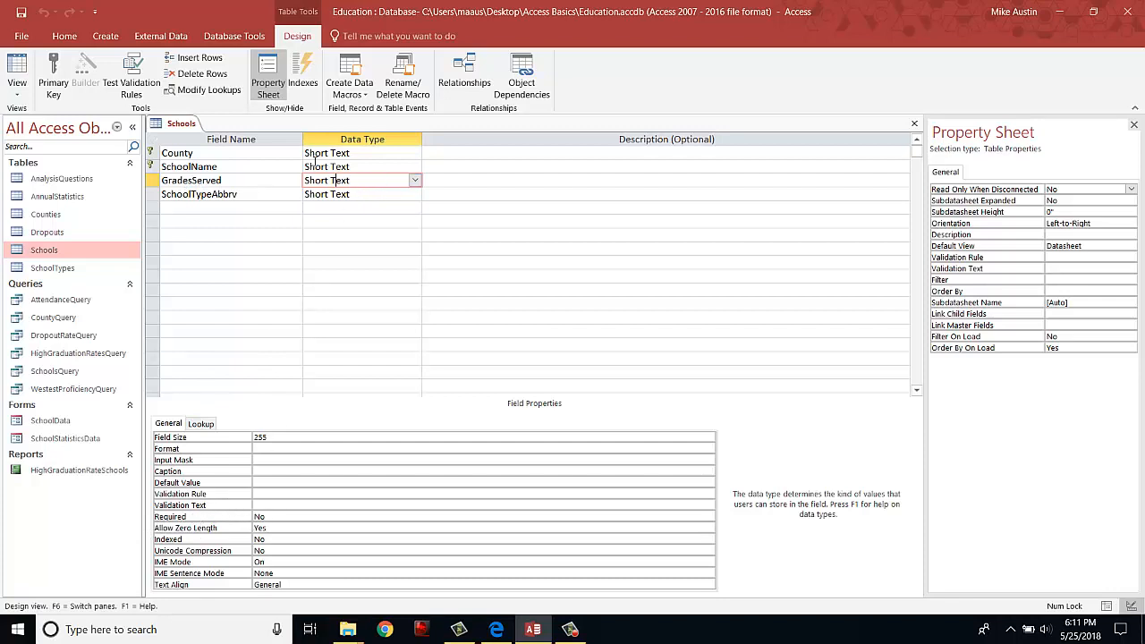
pyautogui.click(366, 168)
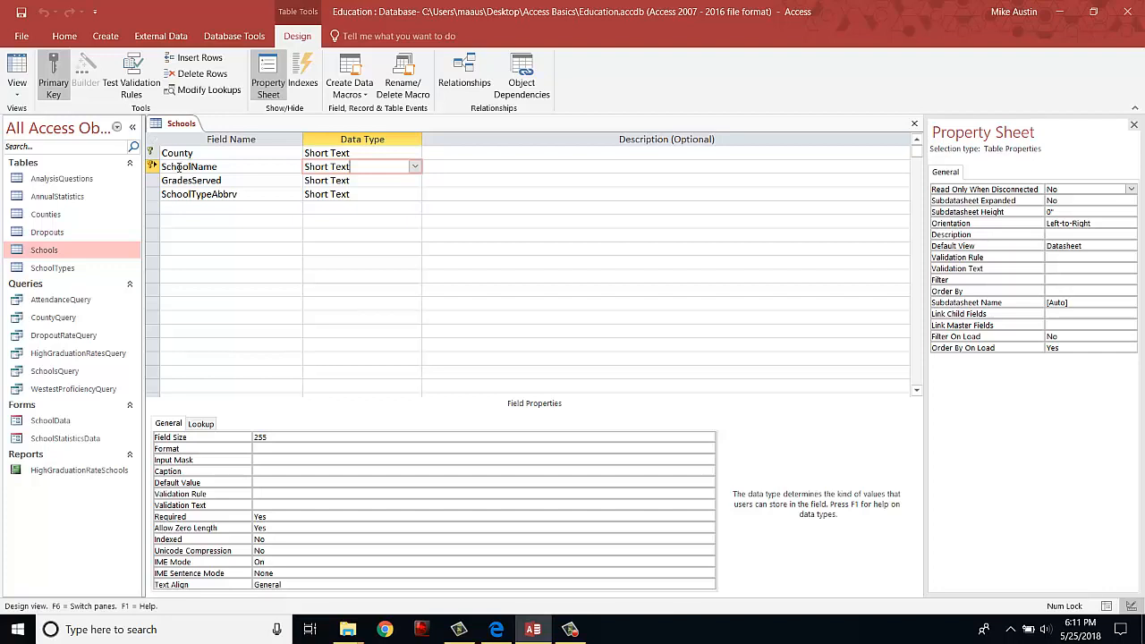
pyautogui.middleClick(178, 126)
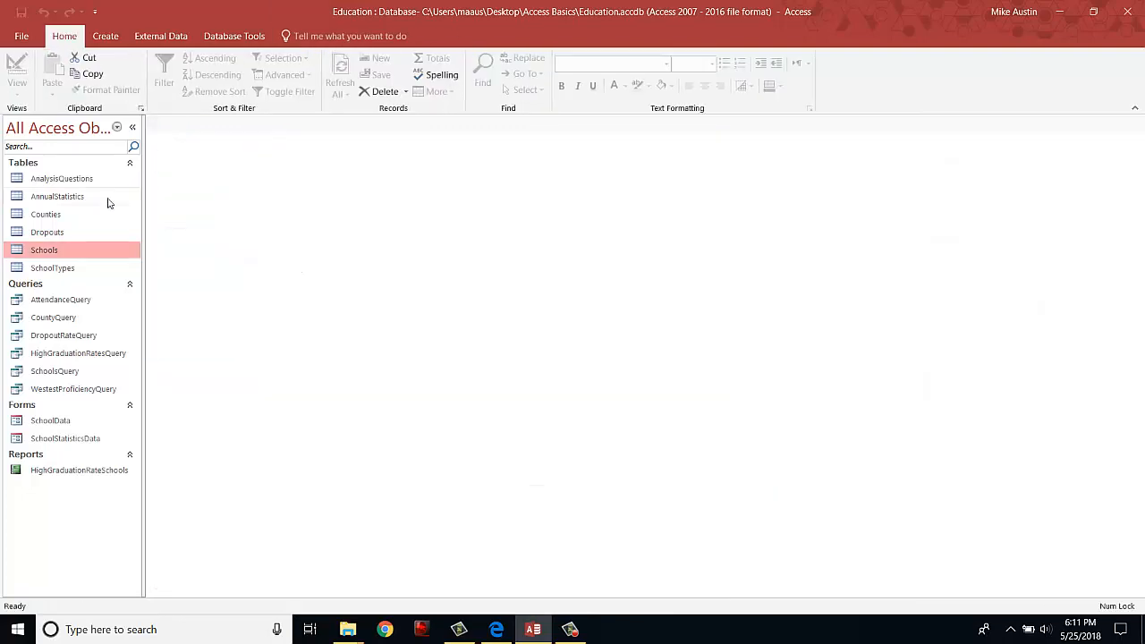
# Step: Examine the SchoolTypes table's records and its fields in Design View, then close the table
pyautogui.doubleClick(67, 268)
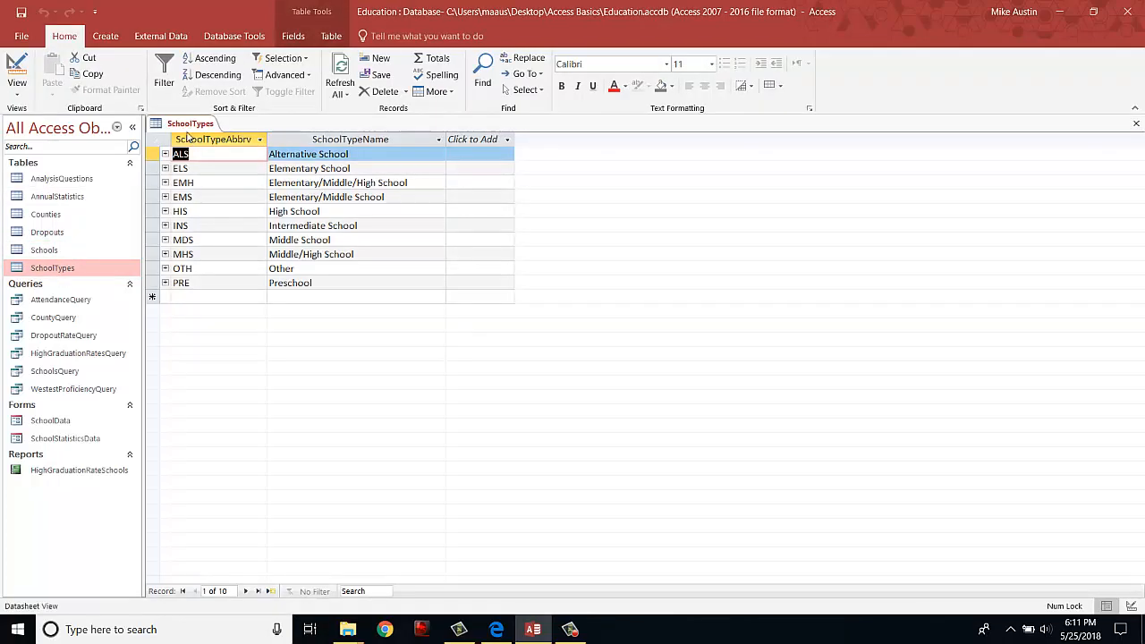
pyautogui.rightClick(189, 131)
pyautogui.click(224, 193)
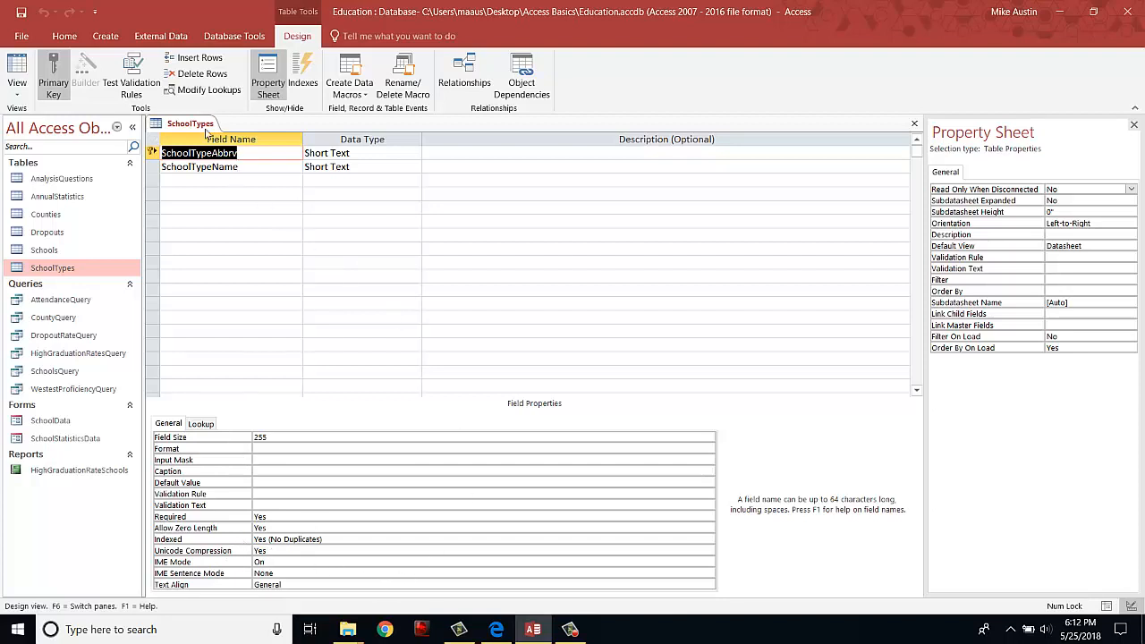
pyautogui.click(572, 630)
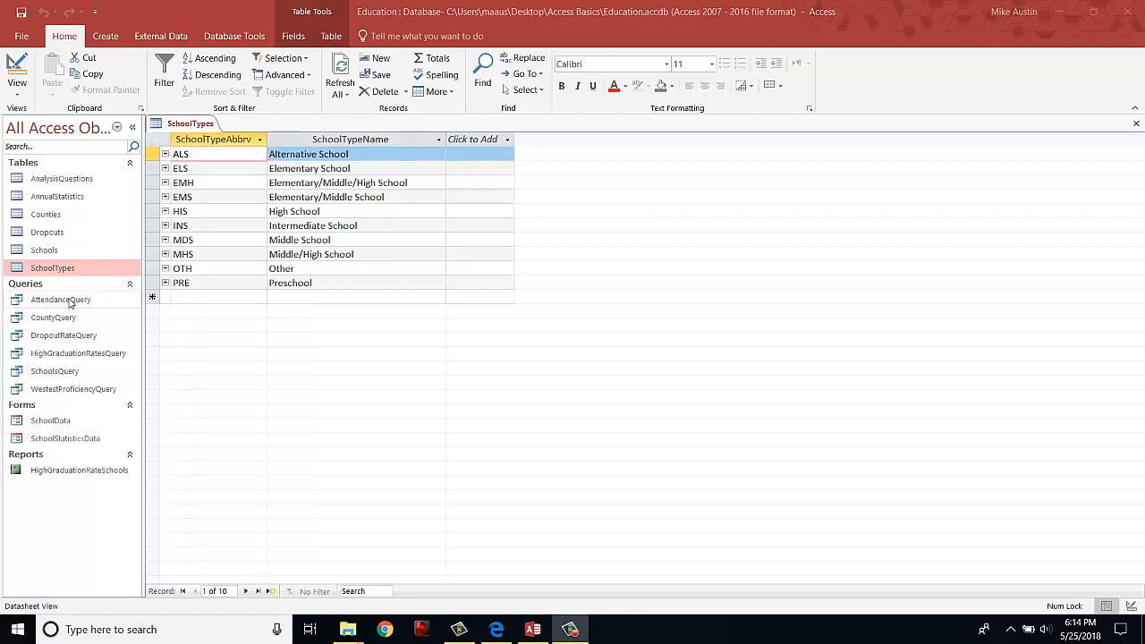
pyautogui.rightClick(171, 126)
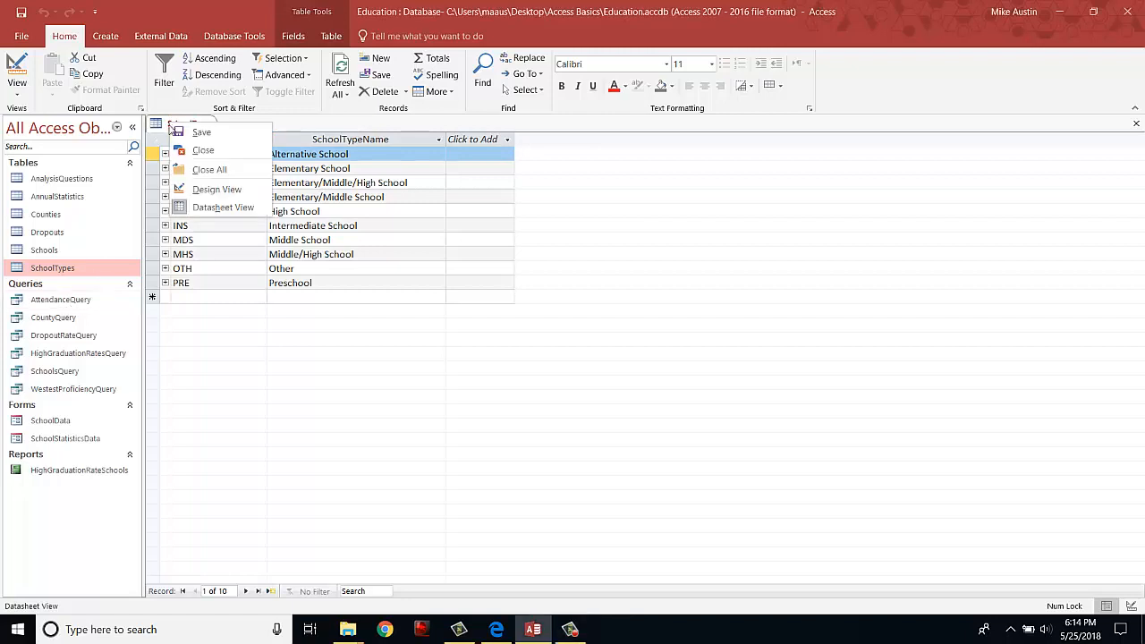
pyautogui.click(178, 152)
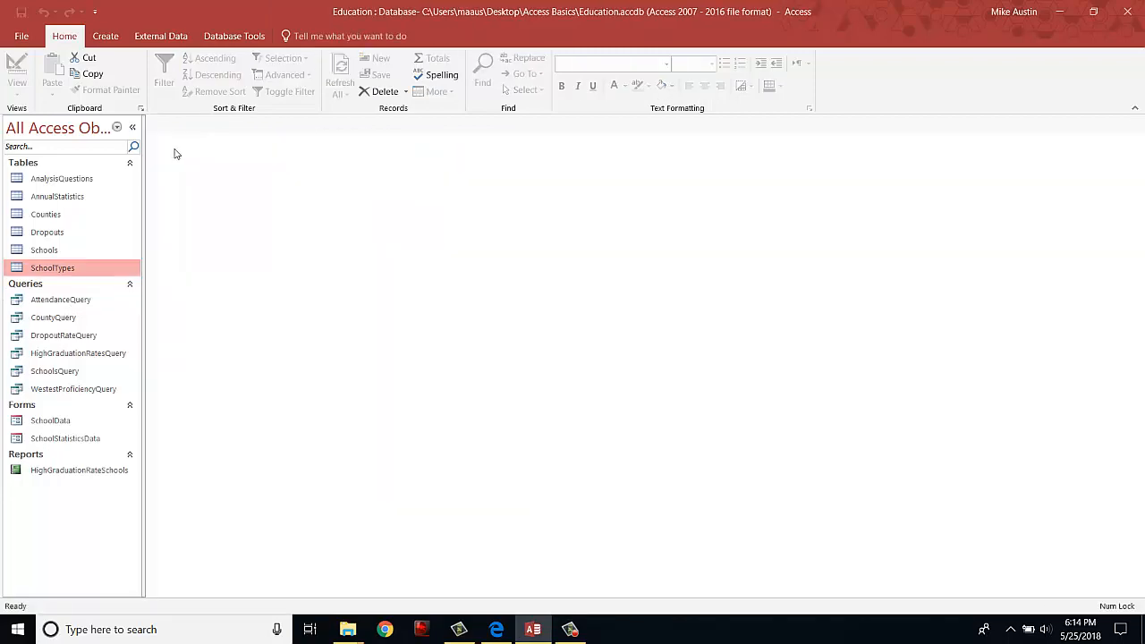
# Step: Open AttendanceQuery and switch it to Design View to examine its source tables, fields and criteria
pyautogui.doubleClick(76, 308)
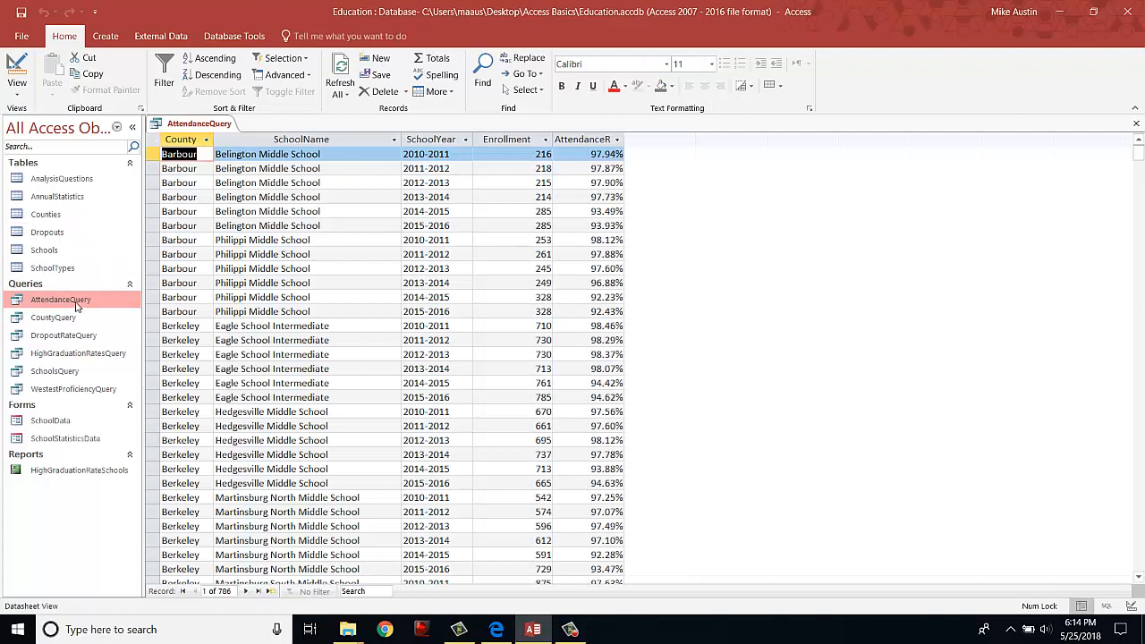
pyautogui.rightClick(171, 127)
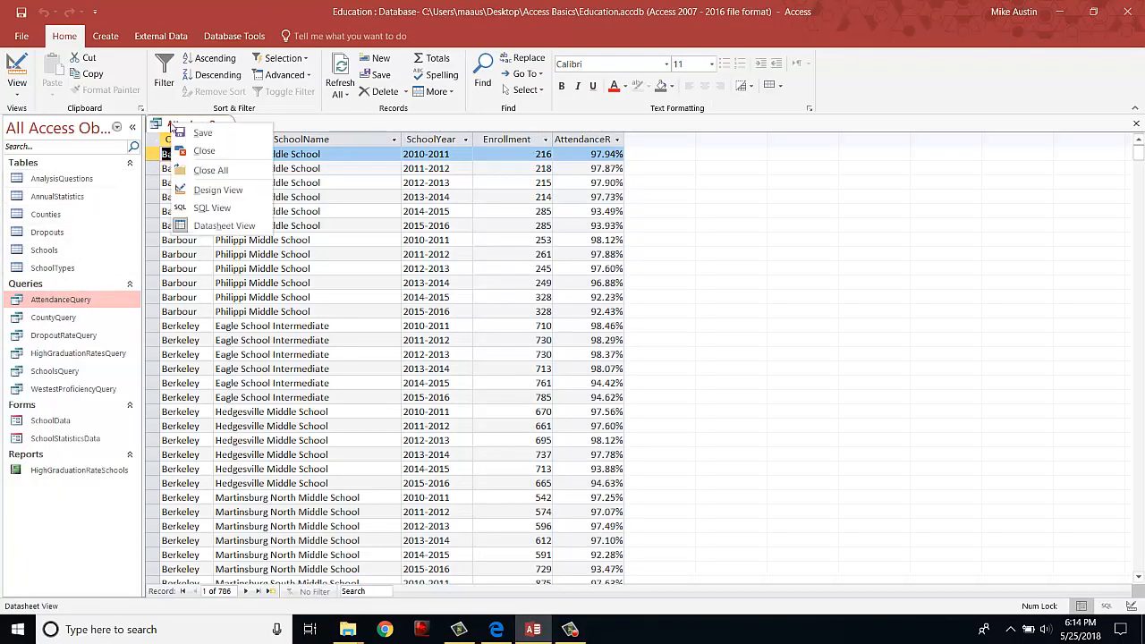
pyautogui.click(207, 191)
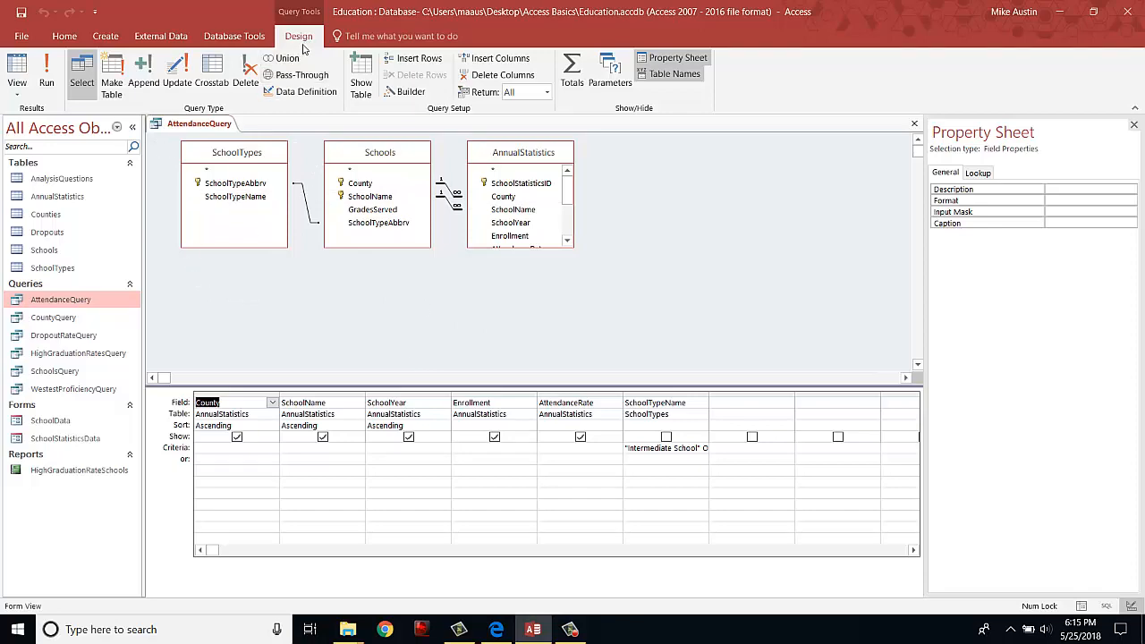
# Step: Run AttendanceQuery to view its results
pyautogui.click(53, 81)
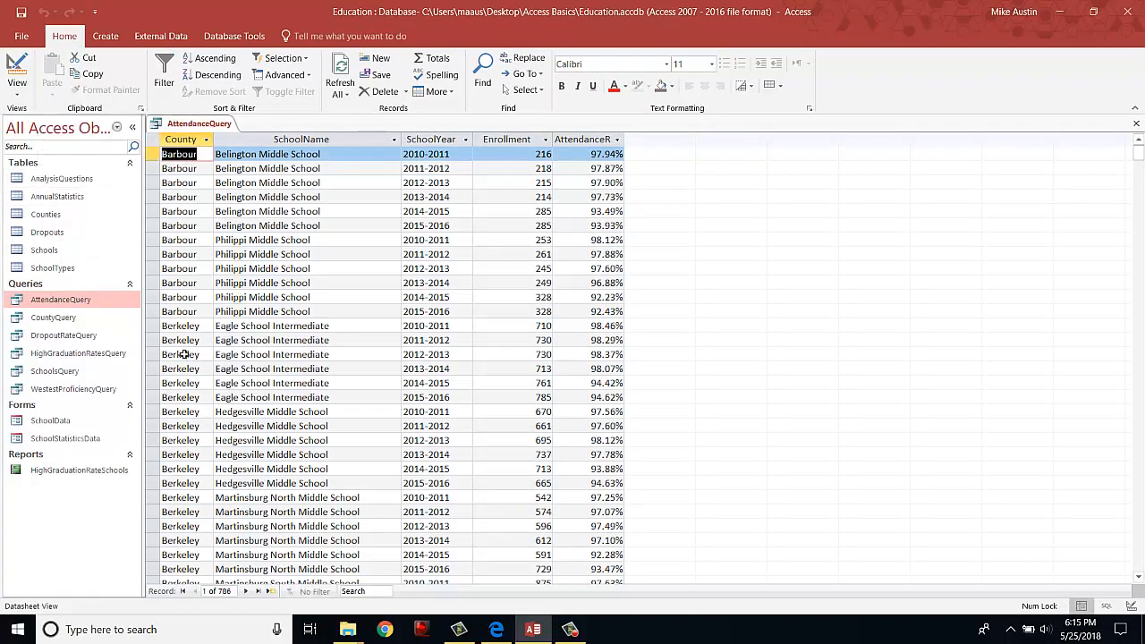
# Step: Open CountyQuery in Design View and move its Counties field list toward the left edge of the diagram area
pyautogui.doubleClick(53, 318)
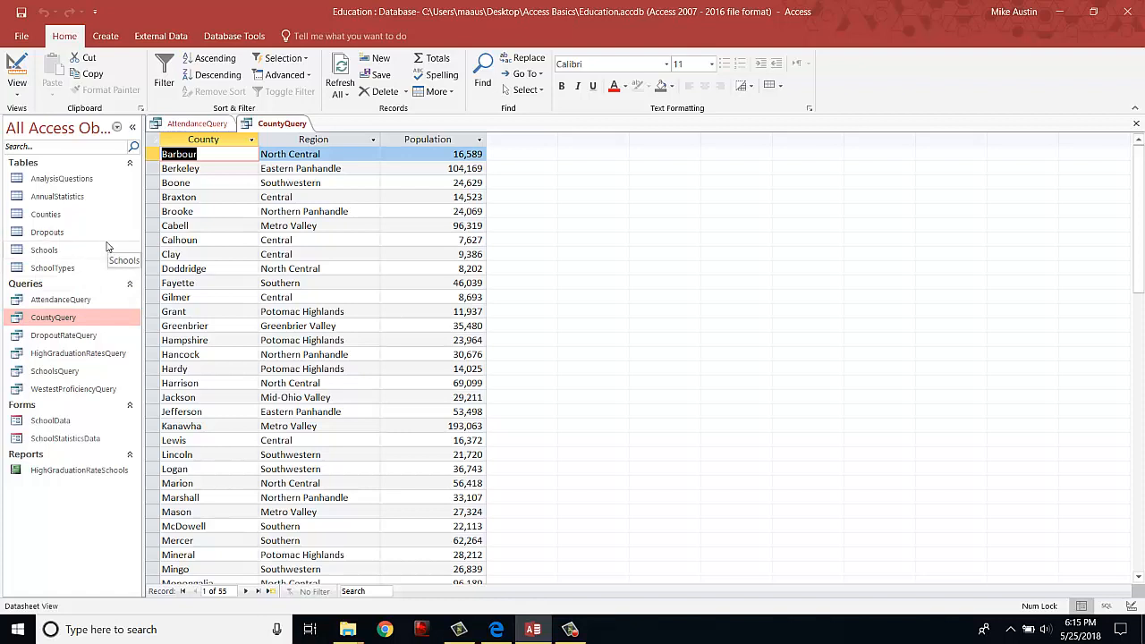
pyautogui.rightClick(276, 127)
pyautogui.click(282, 187)
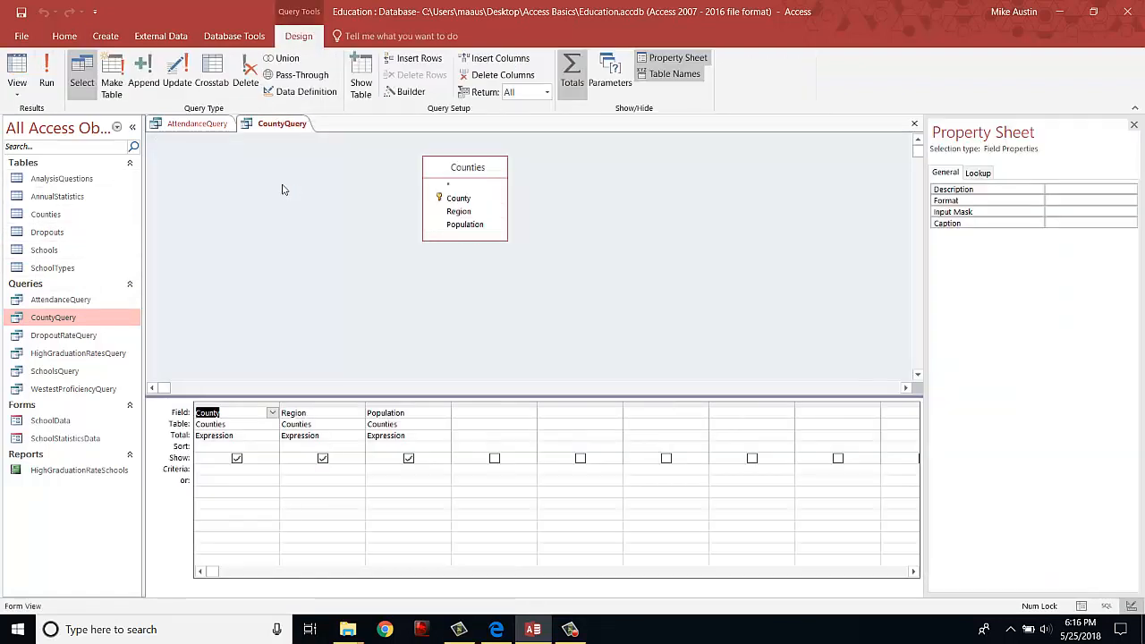
pyautogui.click(458, 170)
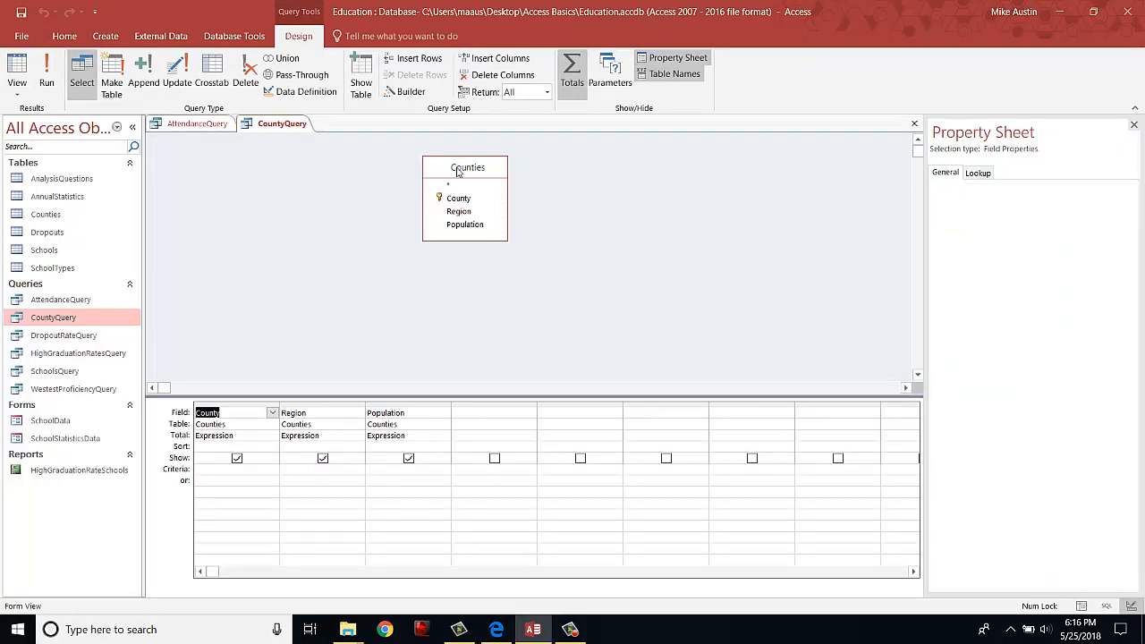
pyautogui.moveTo(458, 171); pyautogui.dragTo(213, 203)
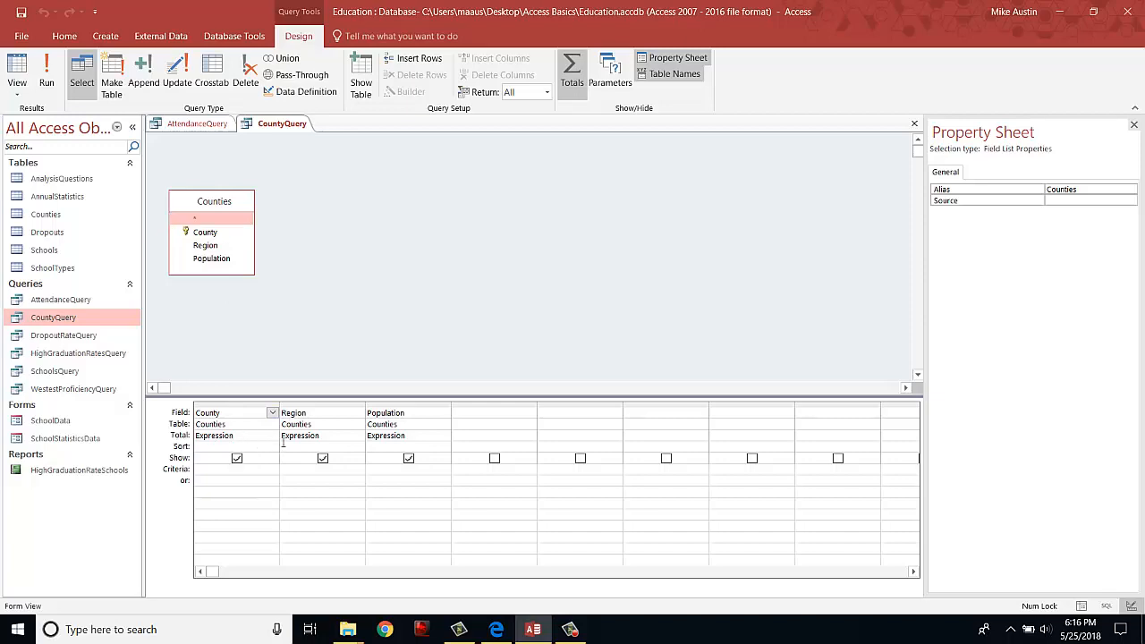
# Step: Put AttendanceQuery back in Design View to review its sort and criteria settings, and return to CountyQuery
pyautogui.click(191, 124)
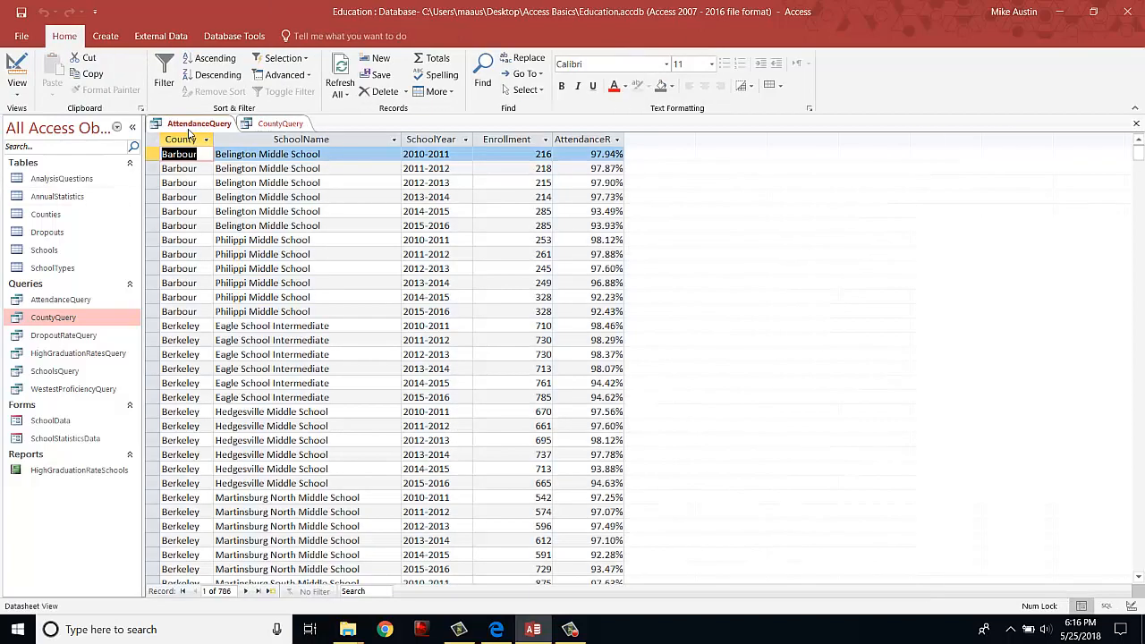
pyautogui.rightClick(191, 124)
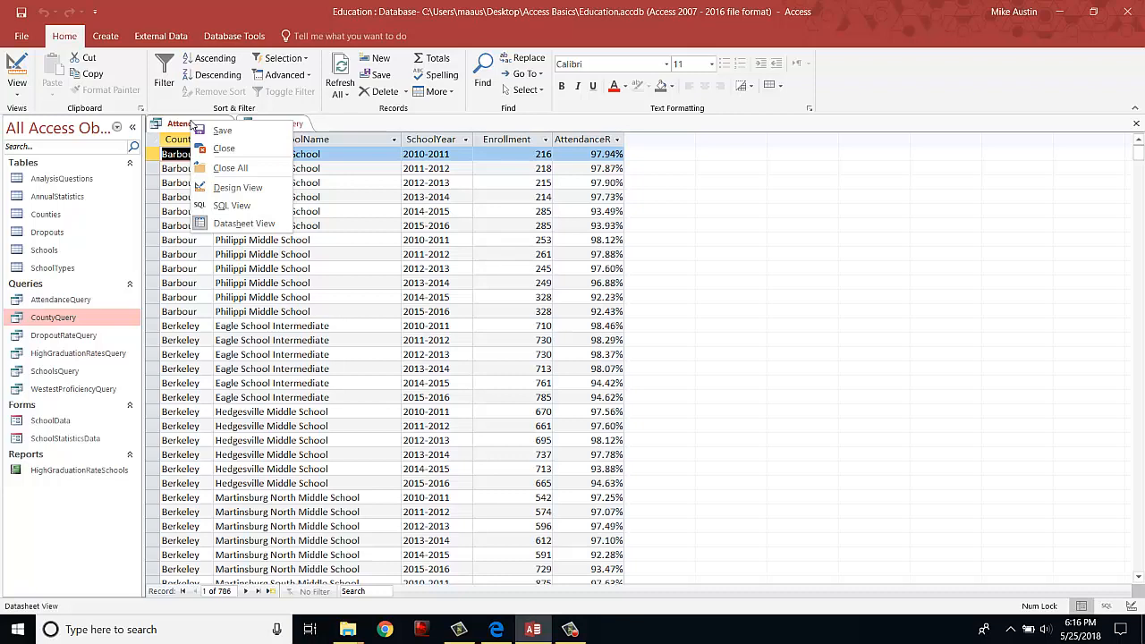
pyautogui.click(235, 187)
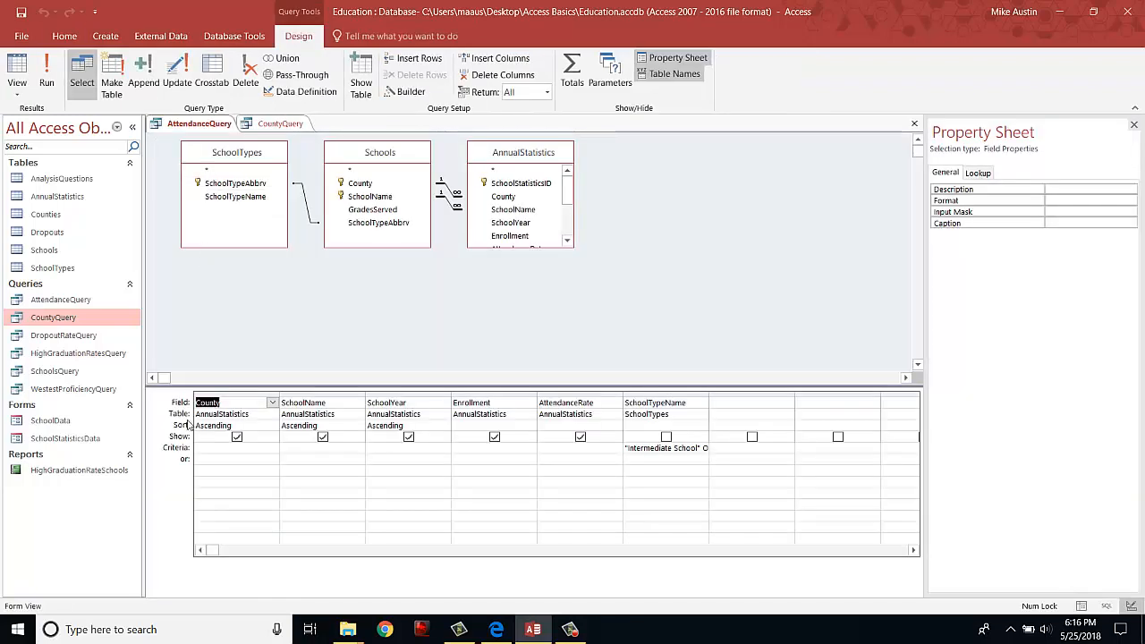
pyautogui.click(283, 124)
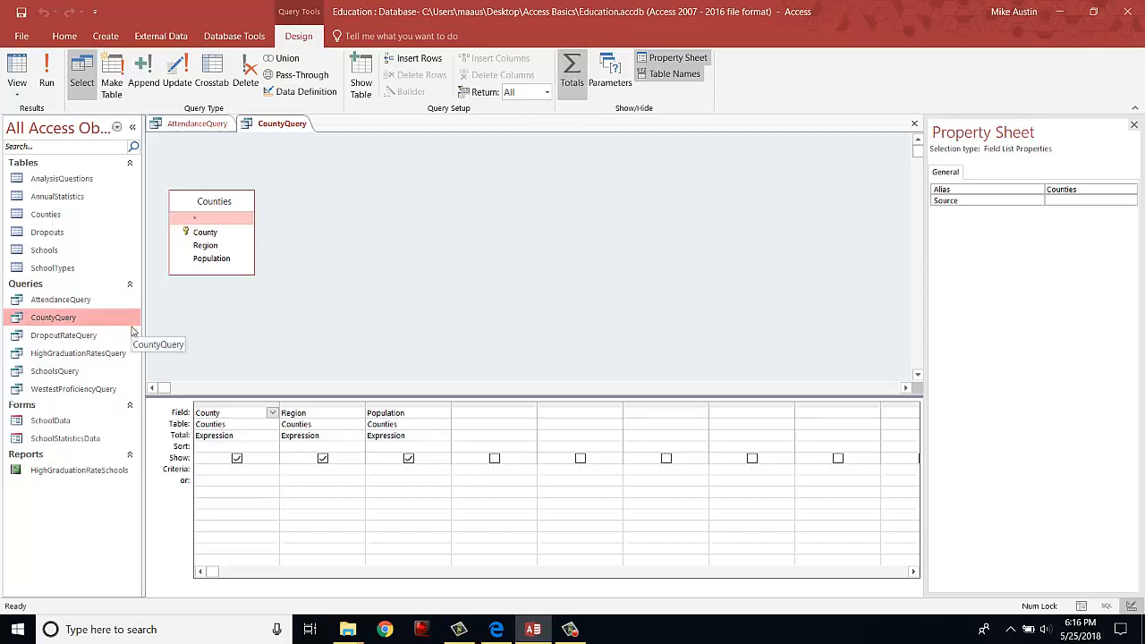
# Step: Open DropoutRateQuery and switch it to Design View to examine its source tables, fields and SchoolYear criterion
pyautogui.doubleClick(77, 338)
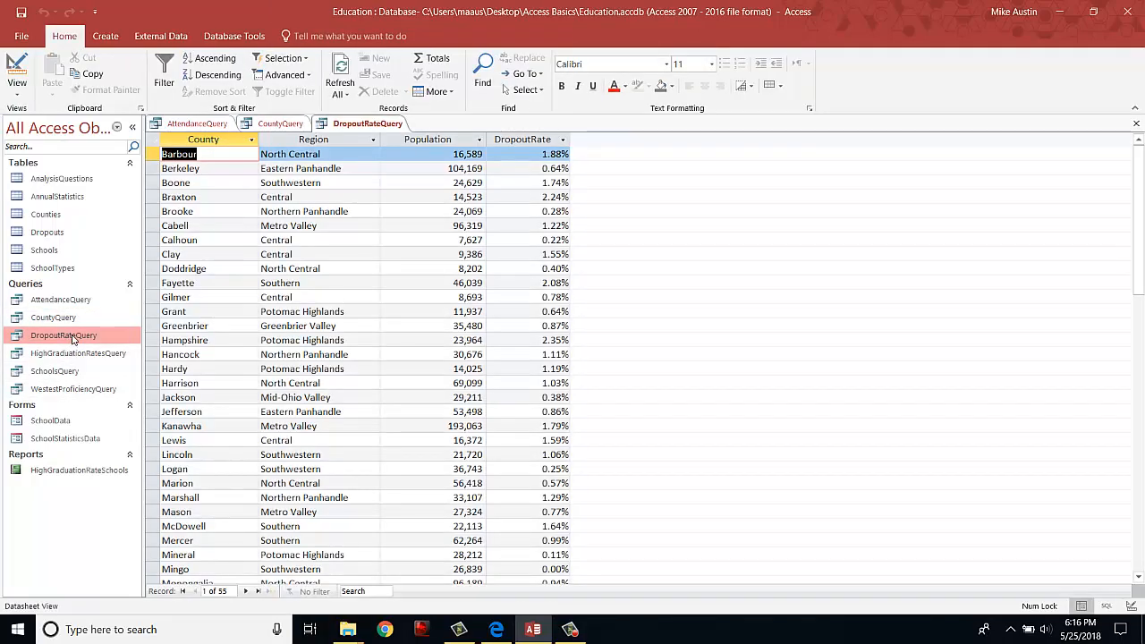
pyautogui.rightClick(343, 123)
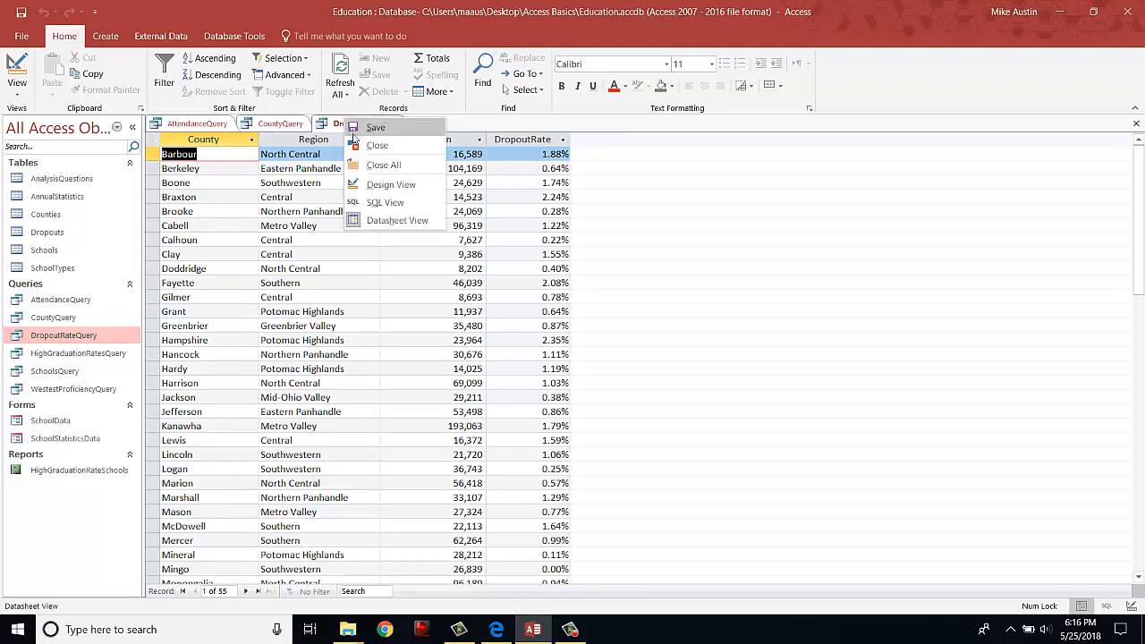
pyautogui.click(387, 185)
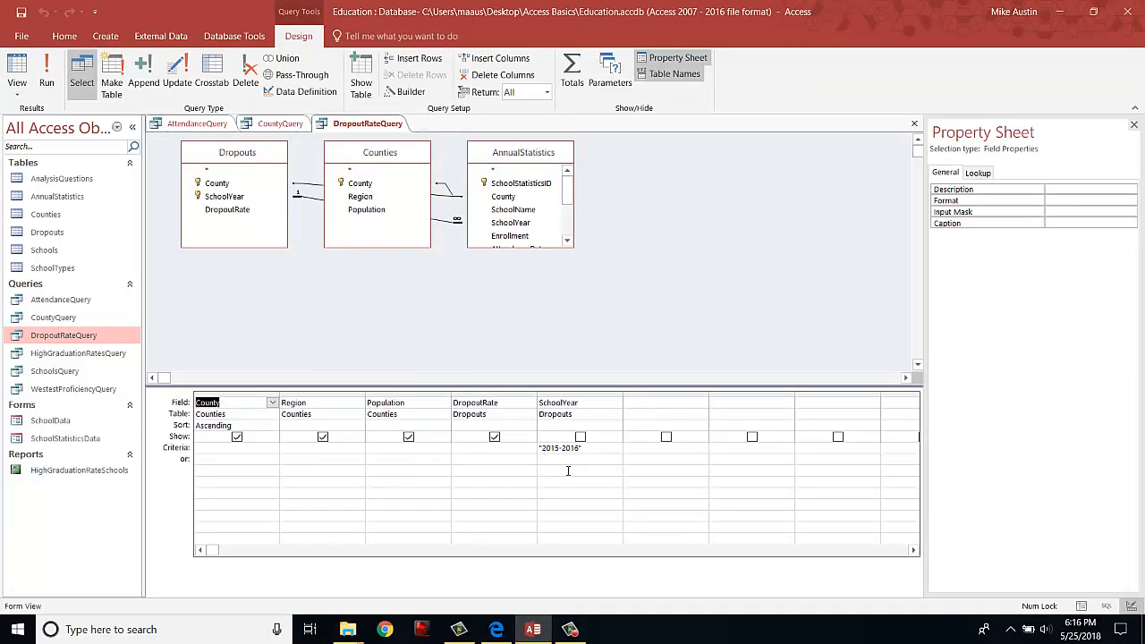
pyautogui.click(400, 453)
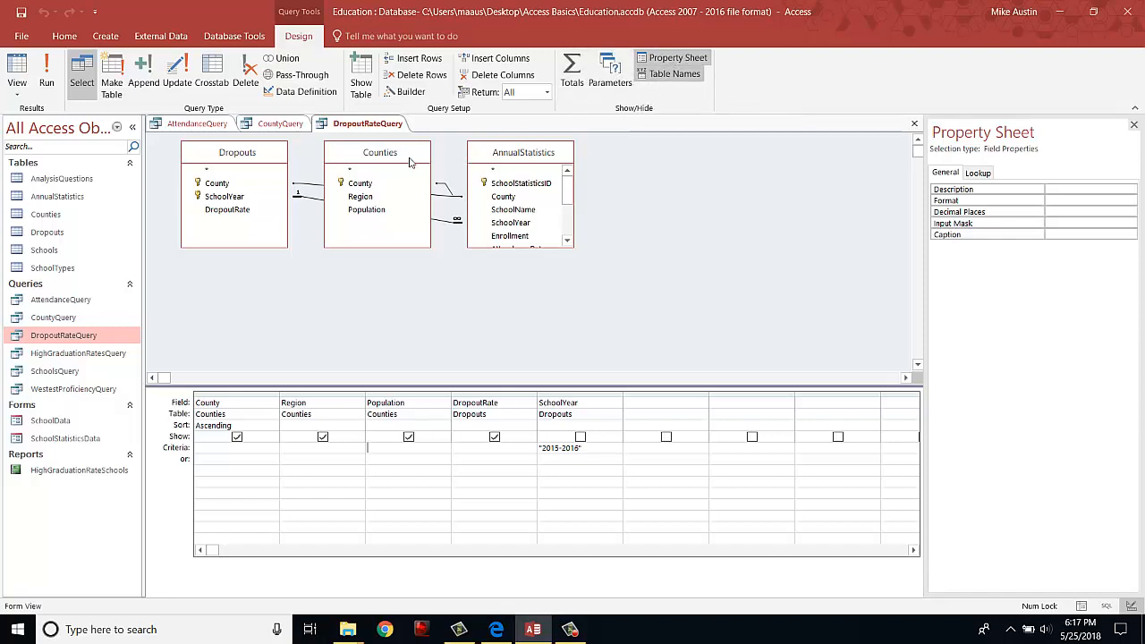
# Step: Open HighGraduationRatesQuery and switch it to Design View to examine its tables and GraduationRate criterion
pyautogui.doubleClick(94, 358)
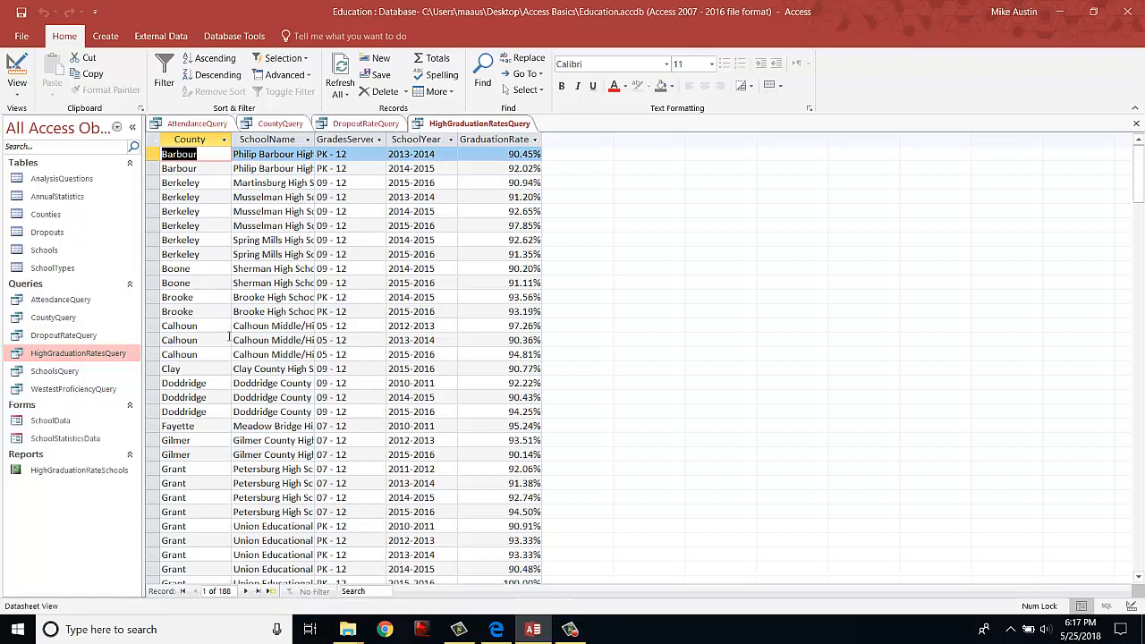
pyautogui.rightClick(473, 127)
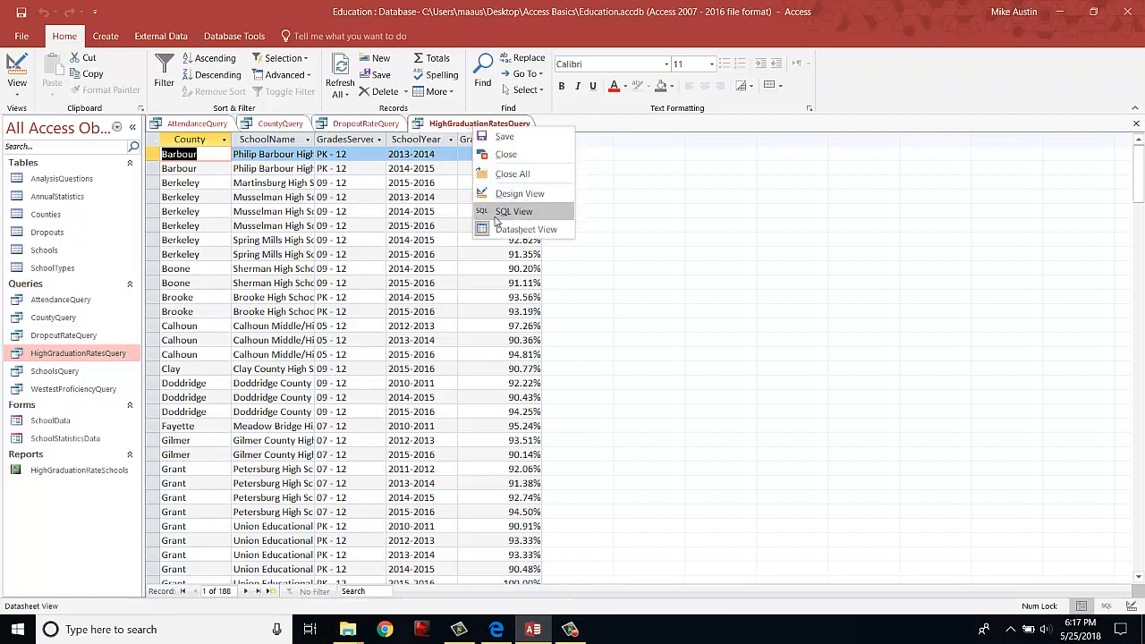
pyautogui.click(519, 194)
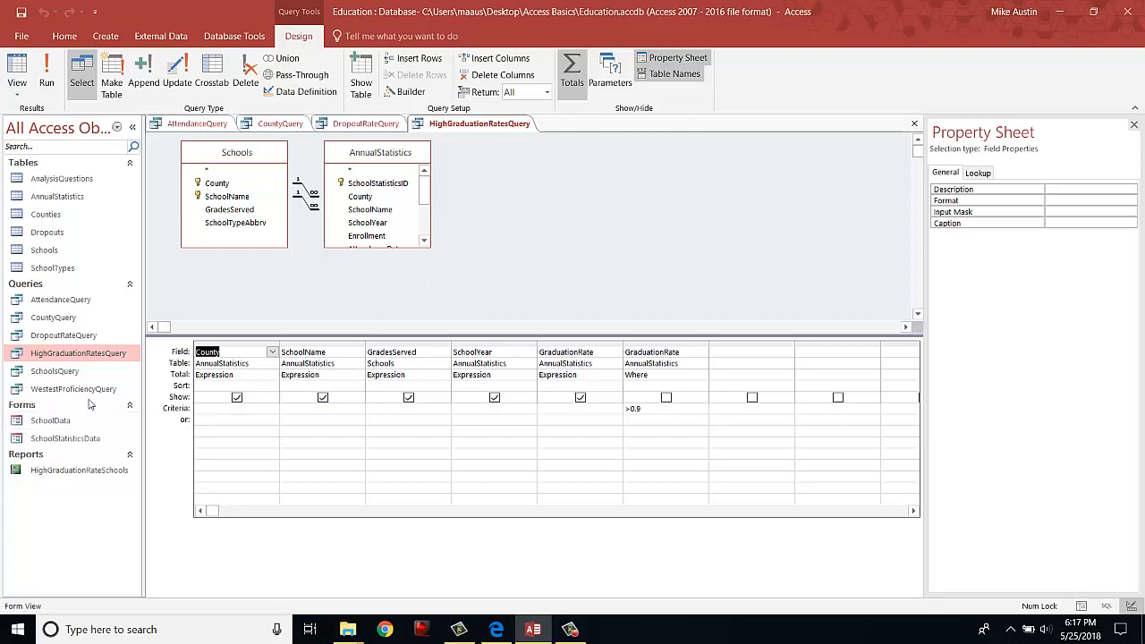
# Step: Open SchoolsQuery and switch it to Design View to examine its tables, fields and SchoolTypeName criterion
pyautogui.doubleClick(85, 372)
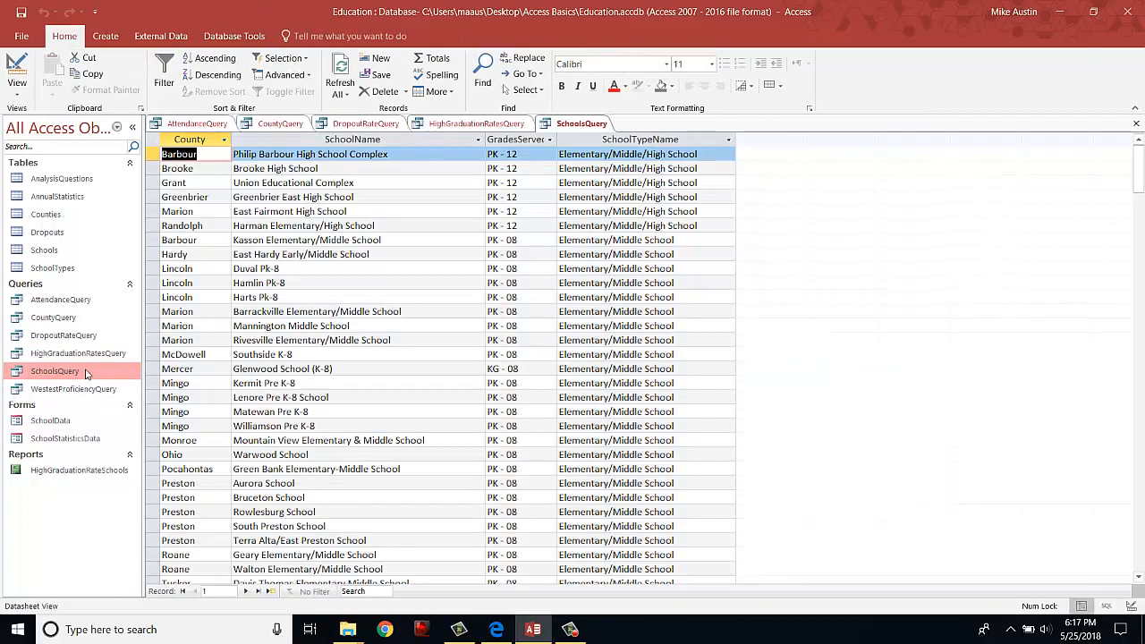
pyautogui.rightClick(553, 128)
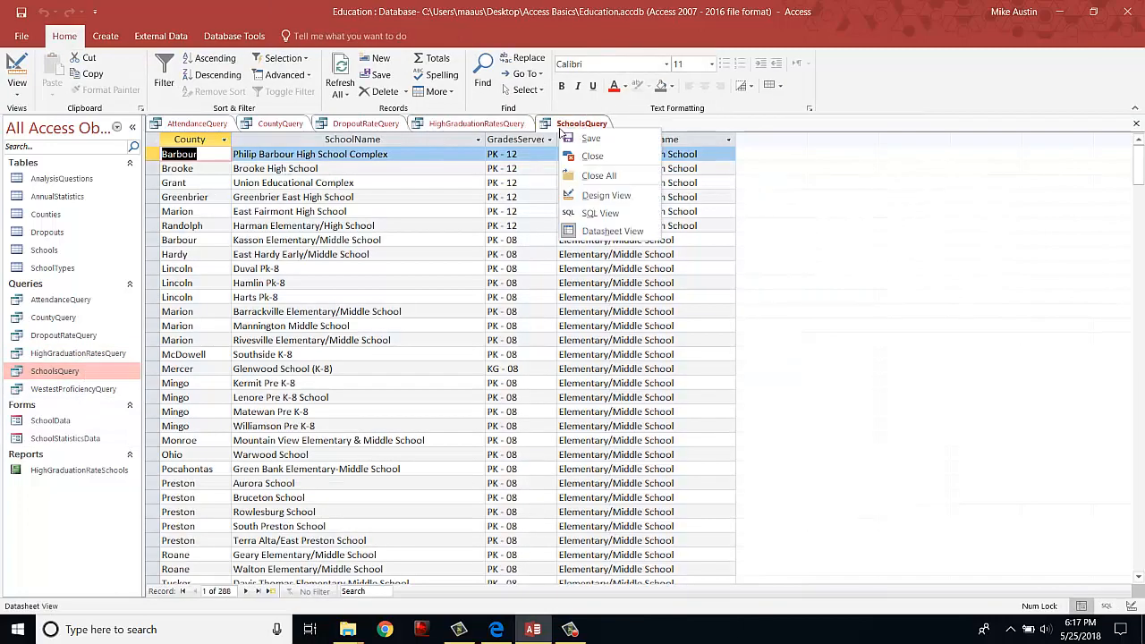
pyautogui.click(601, 195)
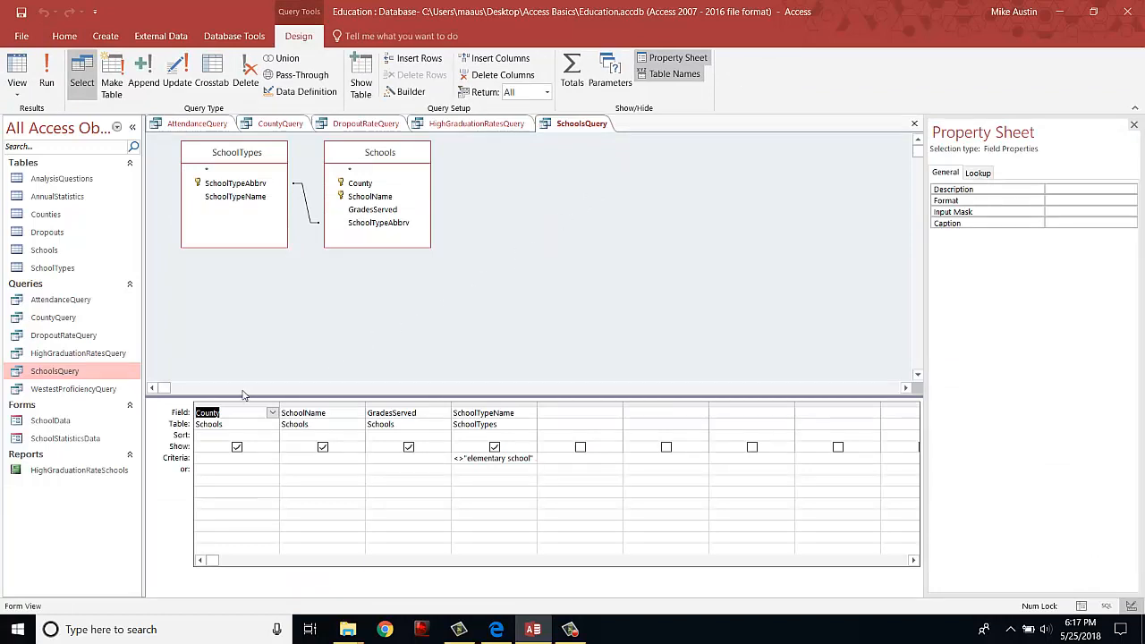
# Step: Open WestestProficiencyQuery and switch it to Design View to examine its grouping and calculated AvgWestestProficiency field
pyautogui.doubleClick(74, 391)
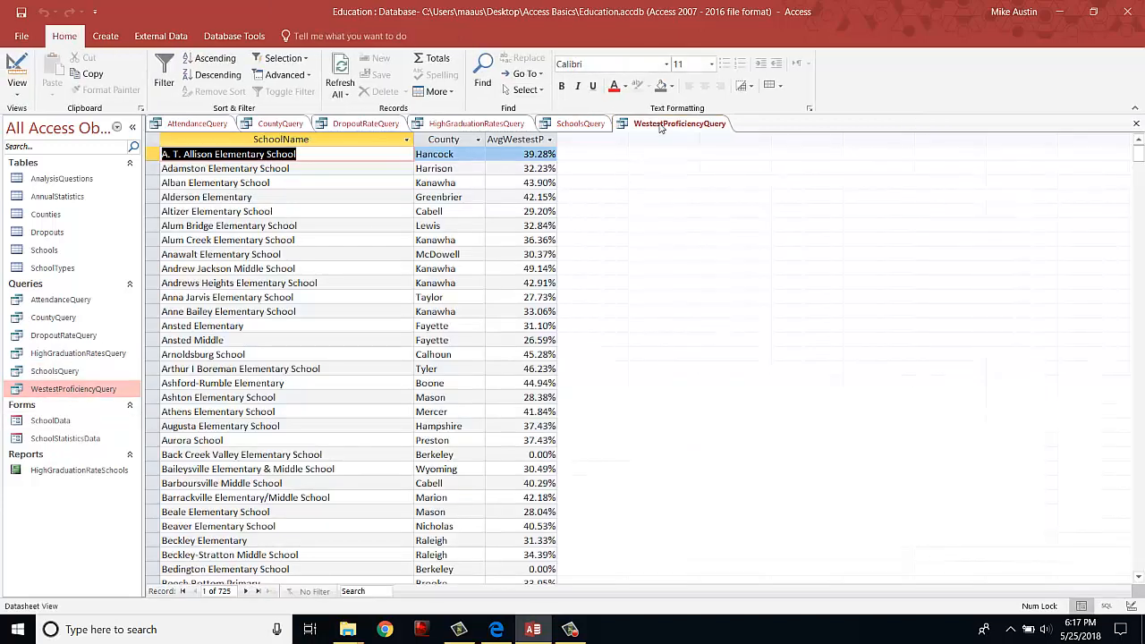
pyautogui.rightClick(660, 127)
pyautogui.click(674, 187)
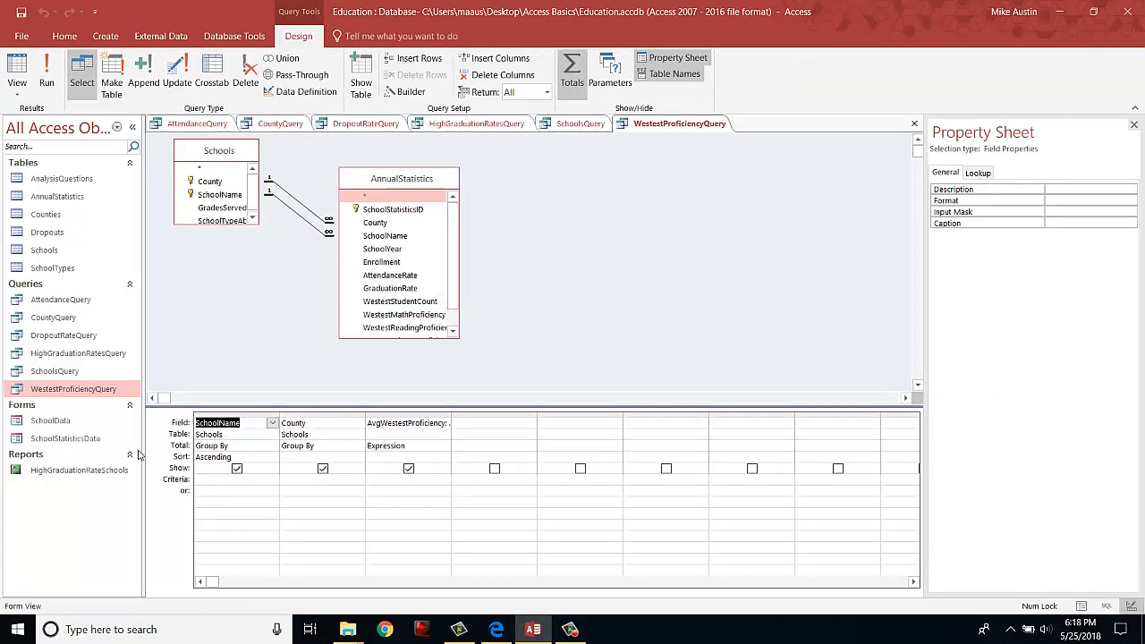
# Step: Open the SchoolData form and select the first record's County value in its SchoolStatisticsData subform
pyautogui.doubleClick(71, 426)
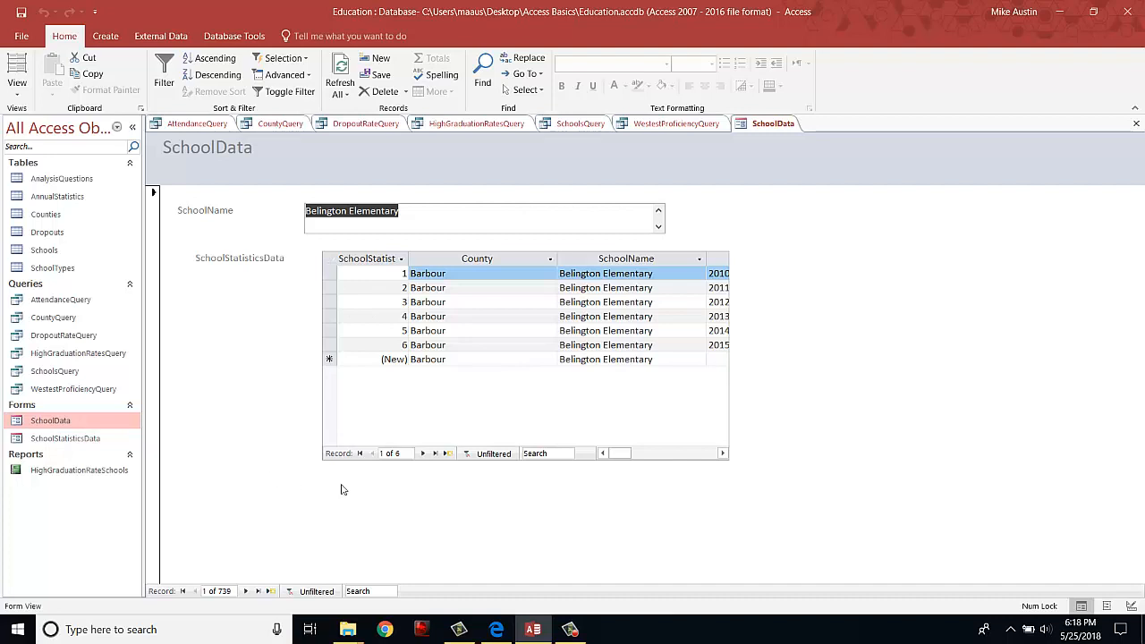
pyautogui.click(474, 275)
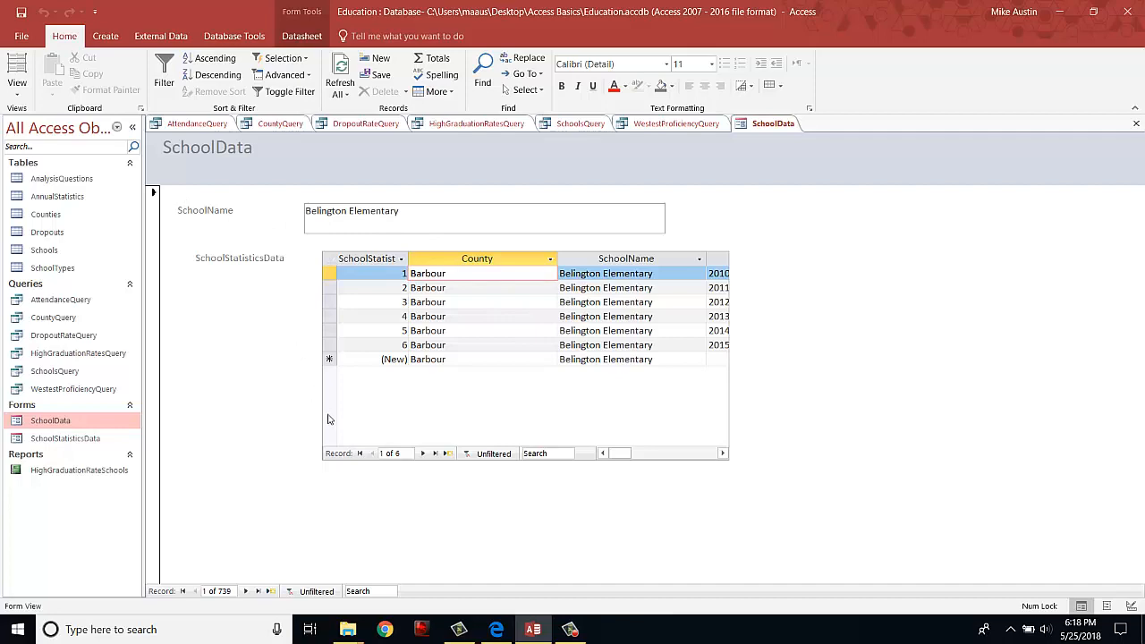
# Step: Switch to instructions.pdf in Edge, read the tasks on queries, forms, reports and database repair, and return to Access
pyautogui.click(489, 626)
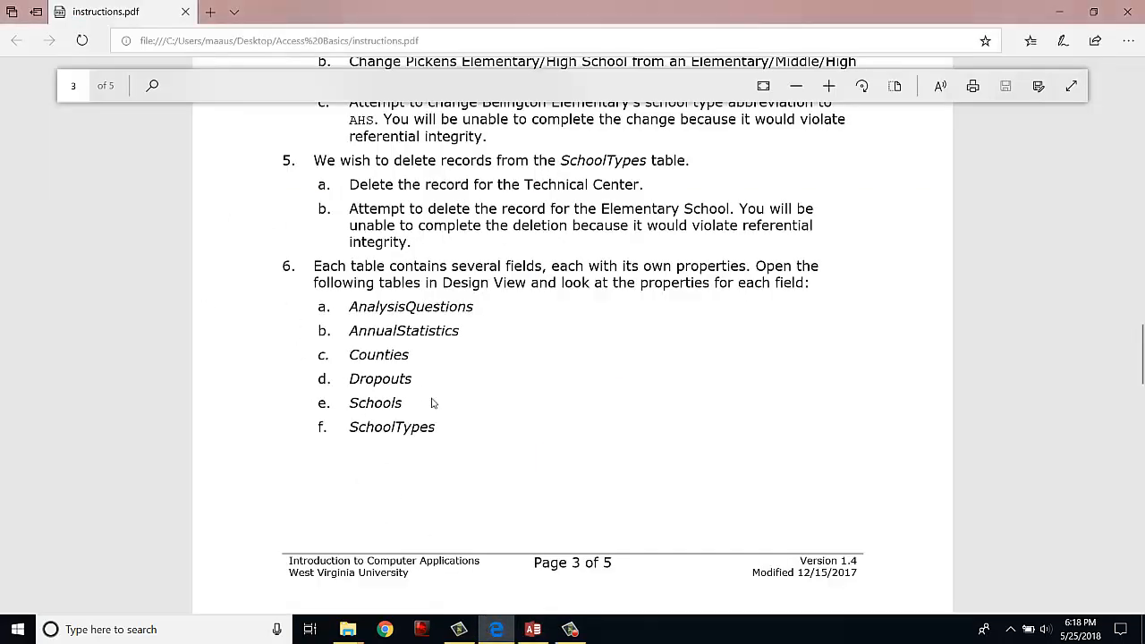
pyautogui.scroll(-6, 496, 370)
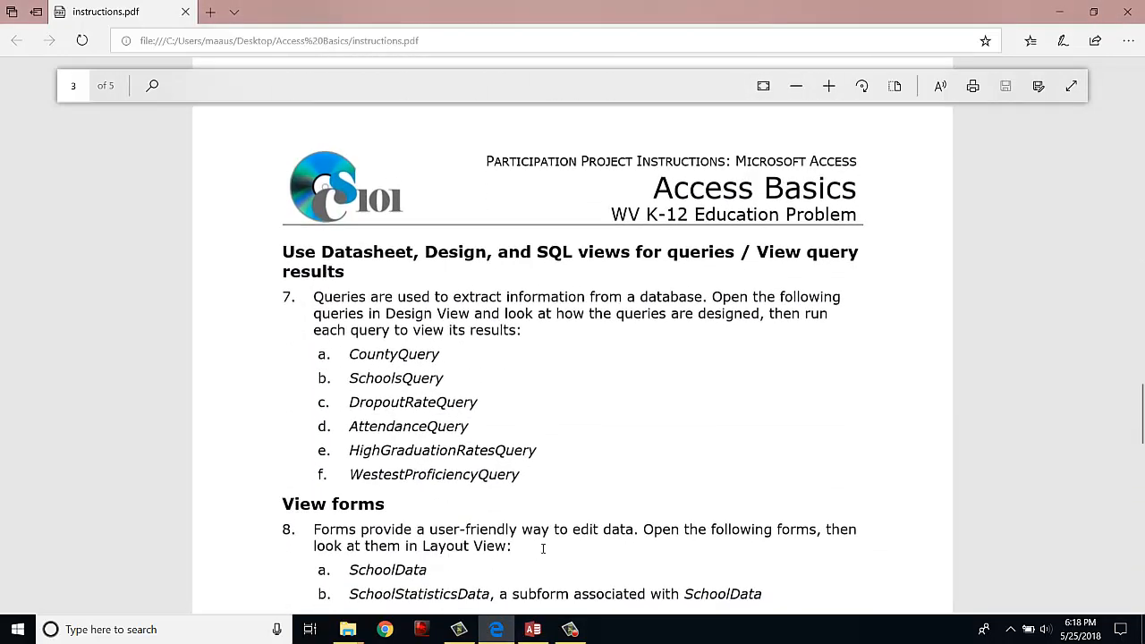
pyautogui.scroll(-3, 543, 549)
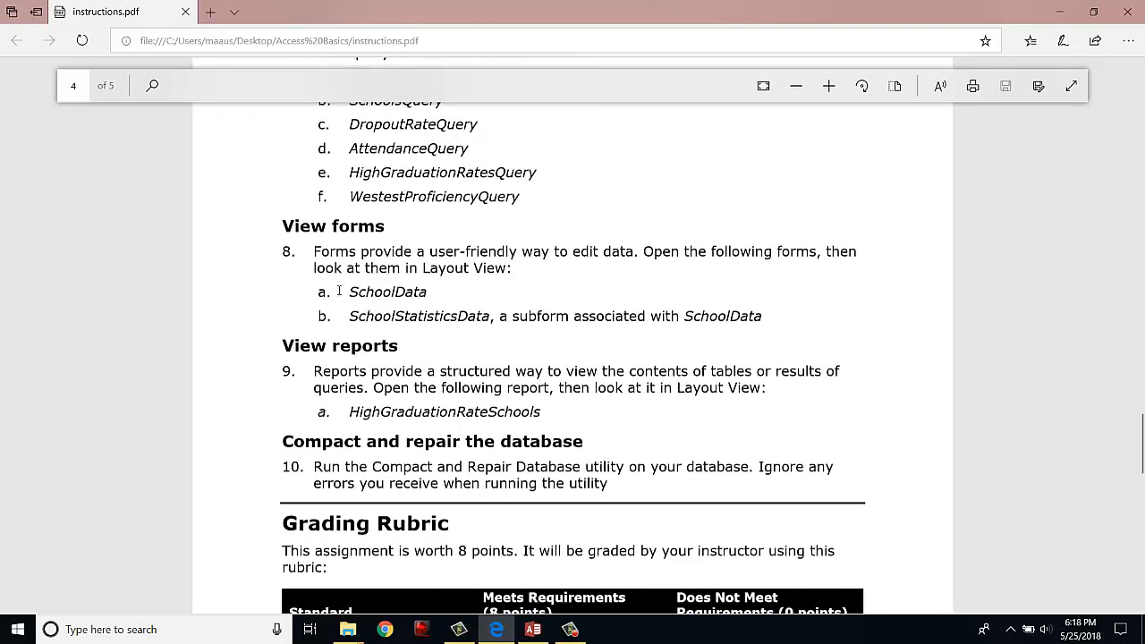
pyautogui.click(533, 630)
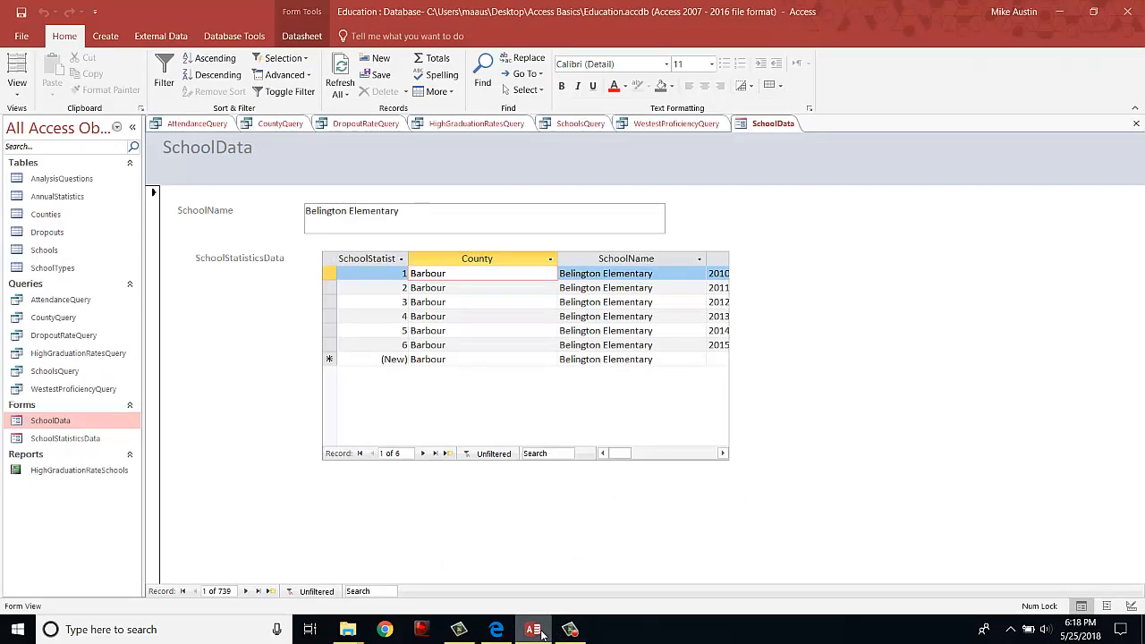
pyautogui.click(535, 629)
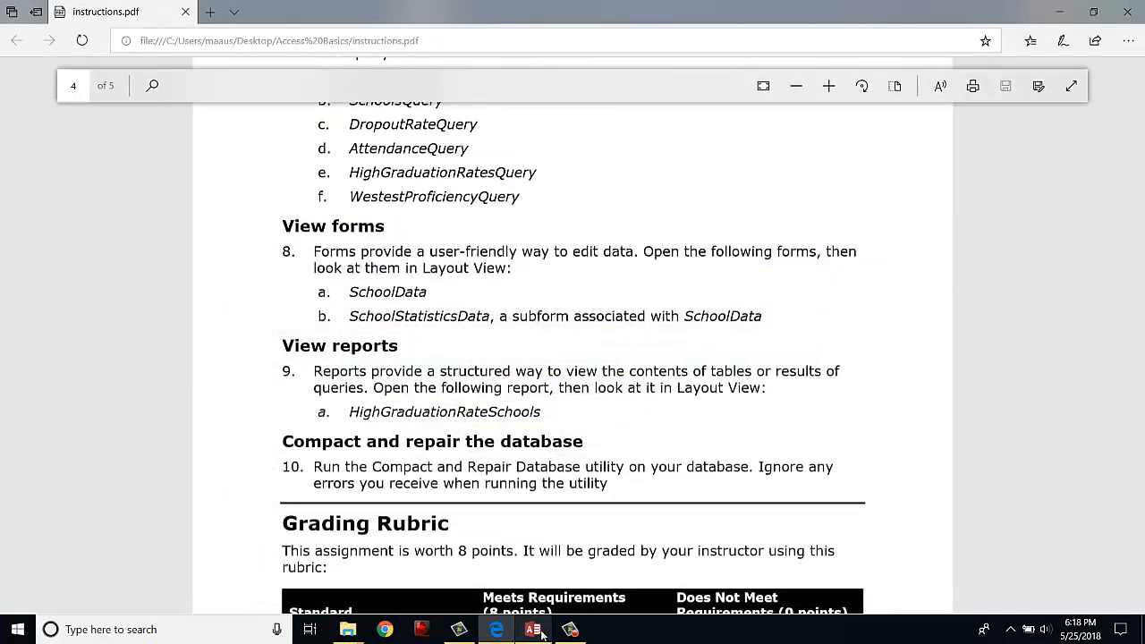
pyautogui.click(534, 630)
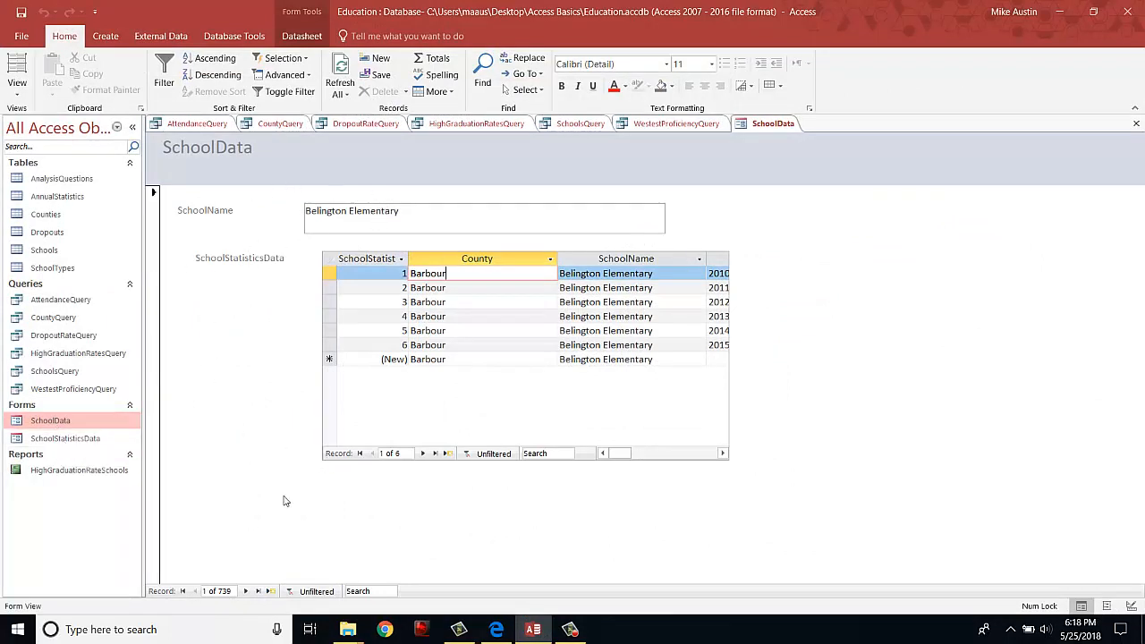
# Step: Open the SchoolStatisticsData form and the HighGraduationRateSchools report to view their records
pyautogui.doubleClick(71, 438)
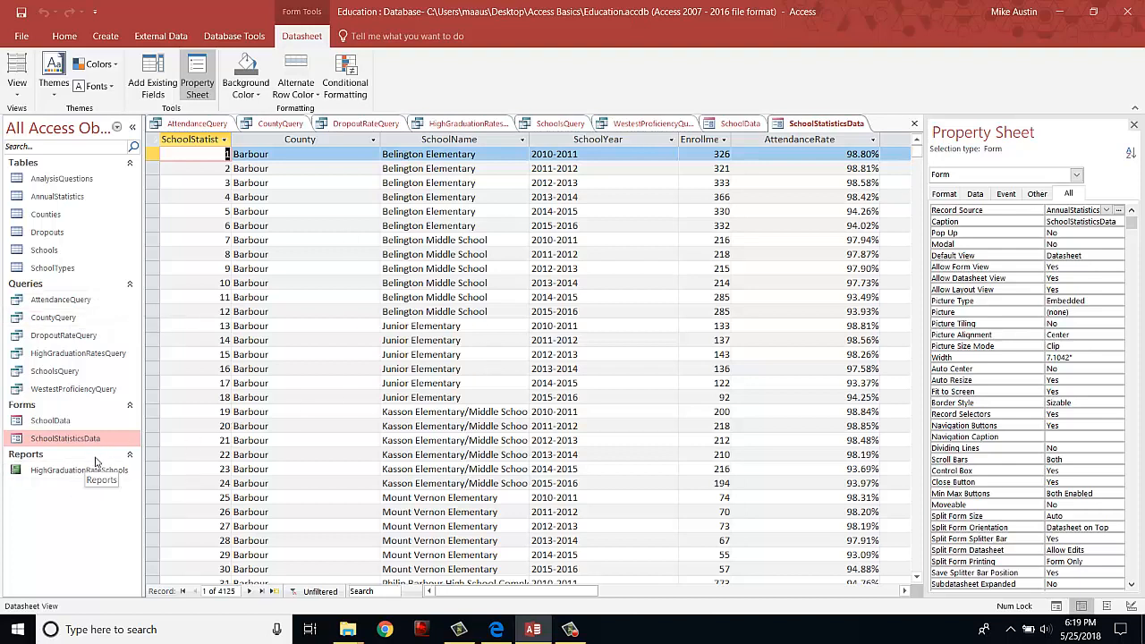
pyautogui.doubleClick(69, 474)
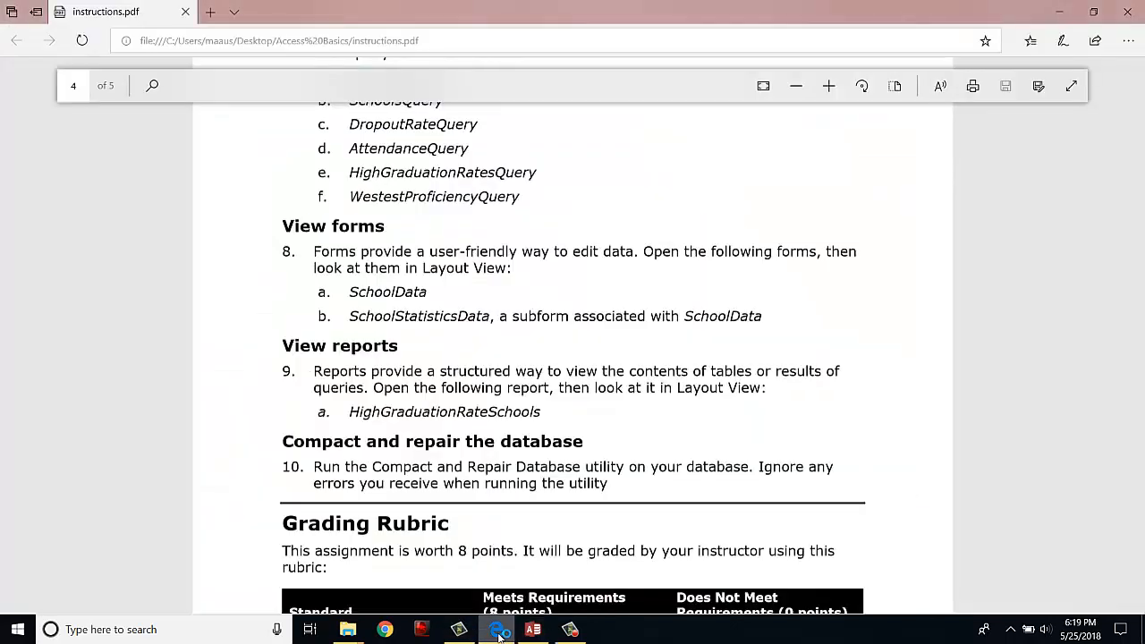
# Step: Check the report task in instructions.pdf, return to Access, and show the HighGraduationRateSchools report in Print Preview
pyautogui.click(496, 629)
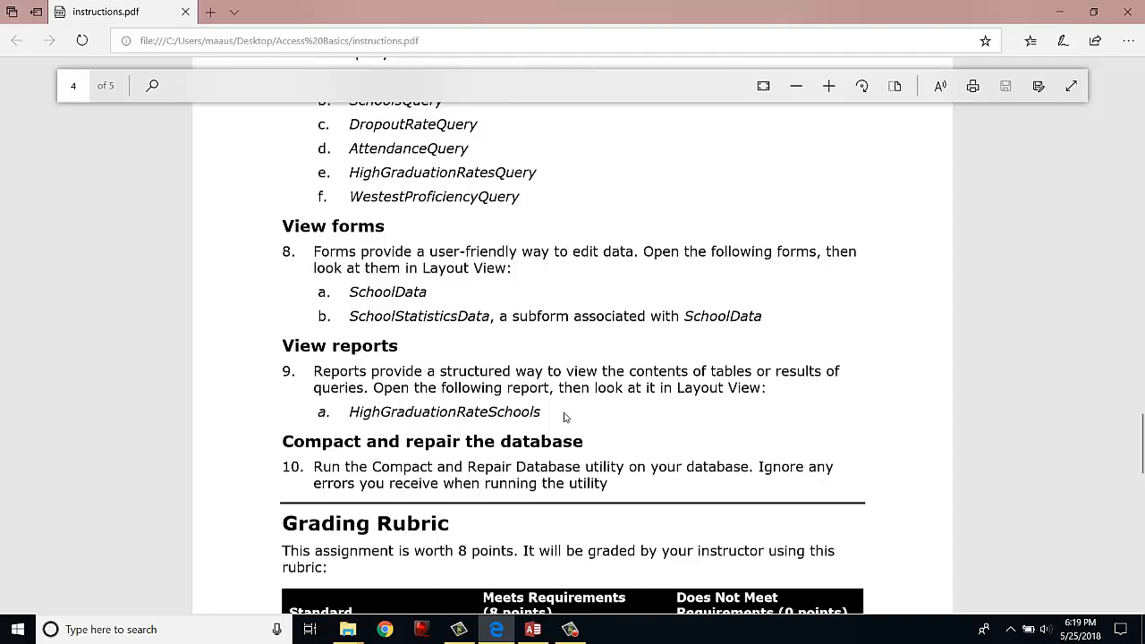
pyautogui.click(533, 629)
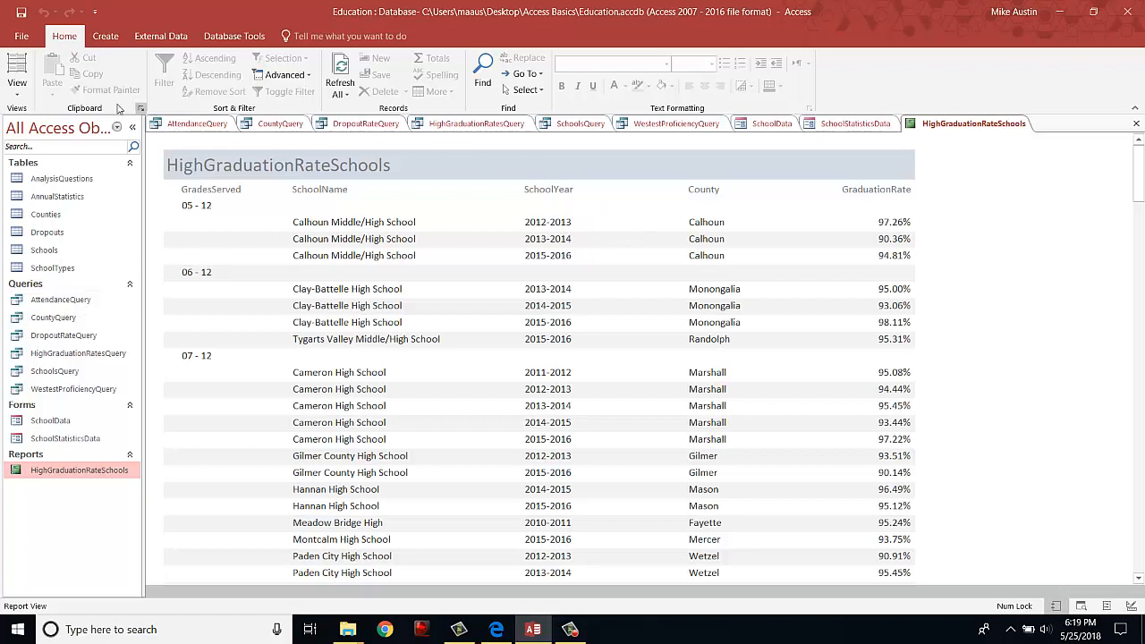
pyautogui.click(18, 93)
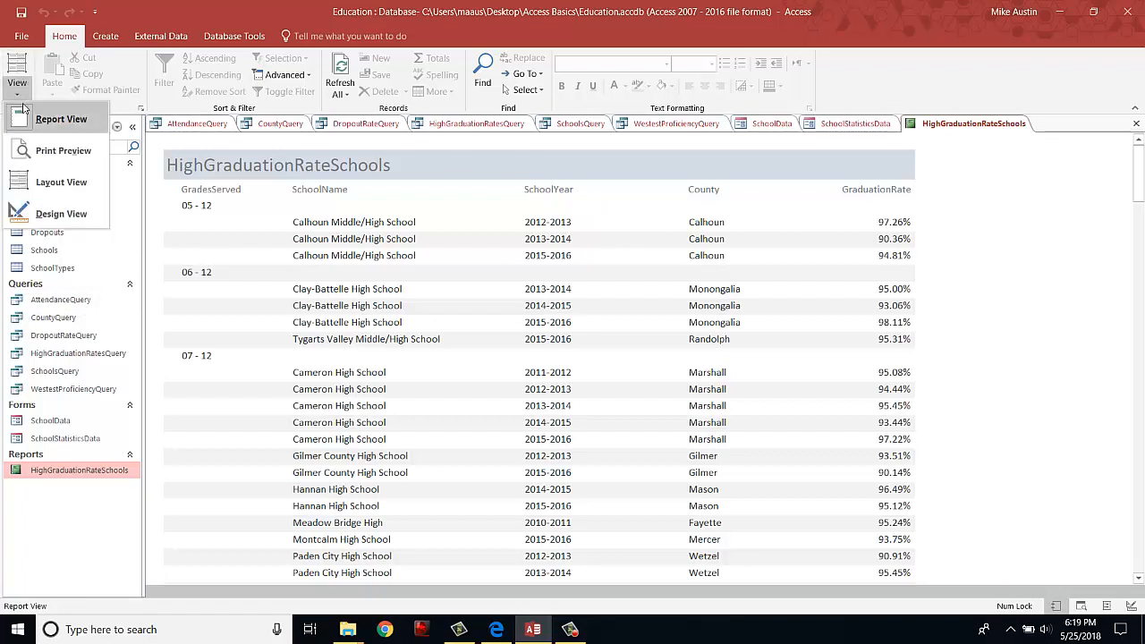
pyautogui.click(62, 150)
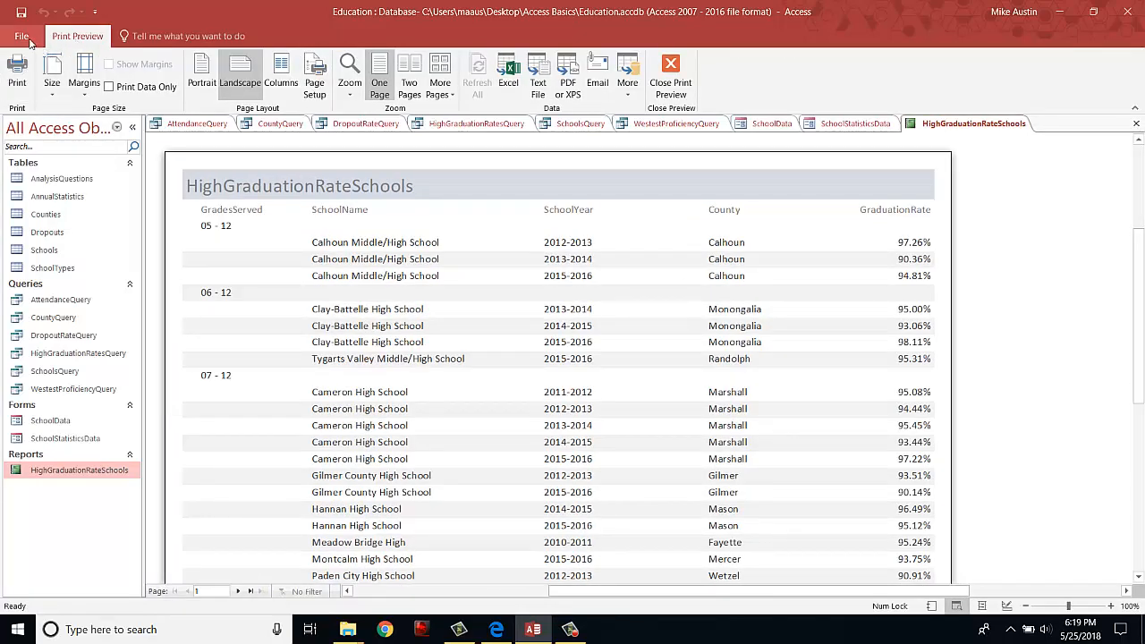
# Step: Close the print preview and show the HighGraduationRateSchools report in Design View, Report View and Layout View
pyautogui.click(684, 70)
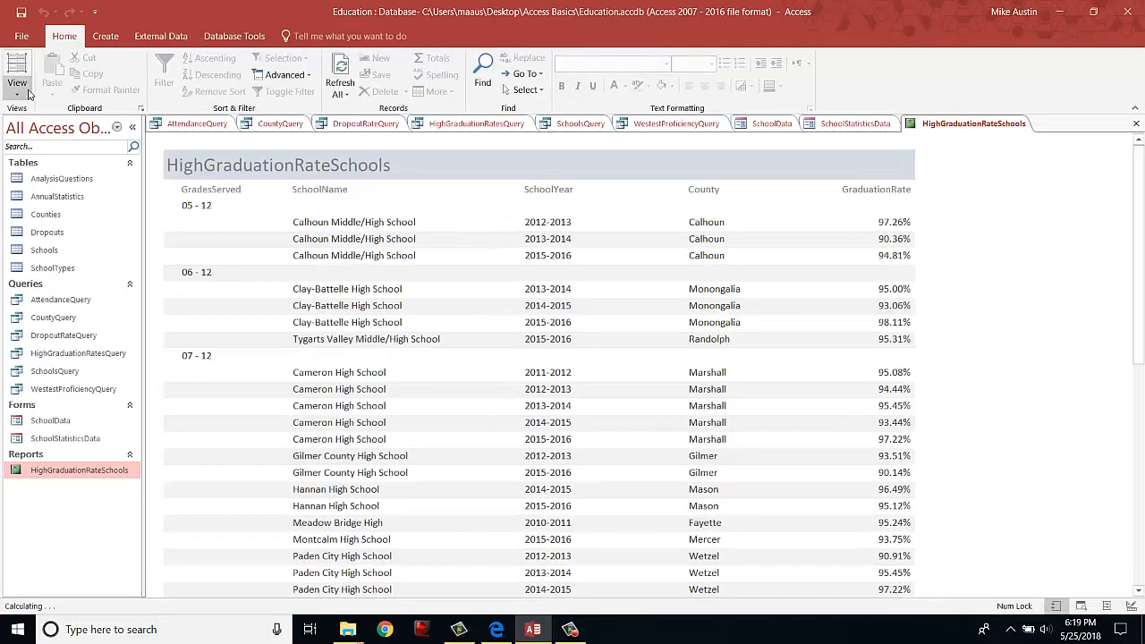
pyautogui.click(20, 93)
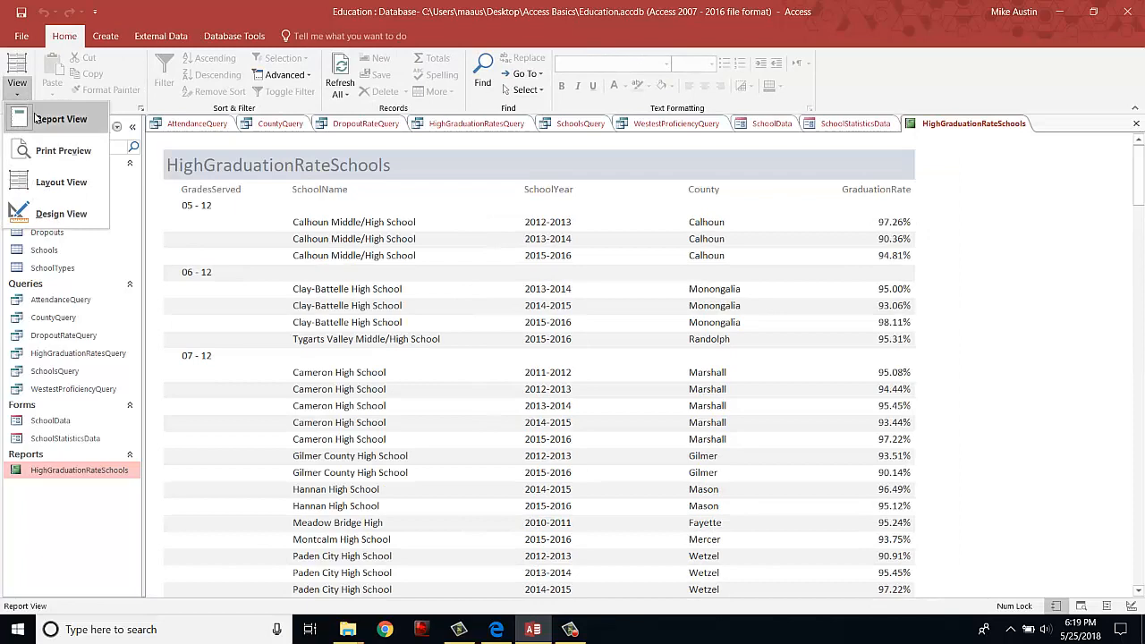
pyautogui.click(61, 214)
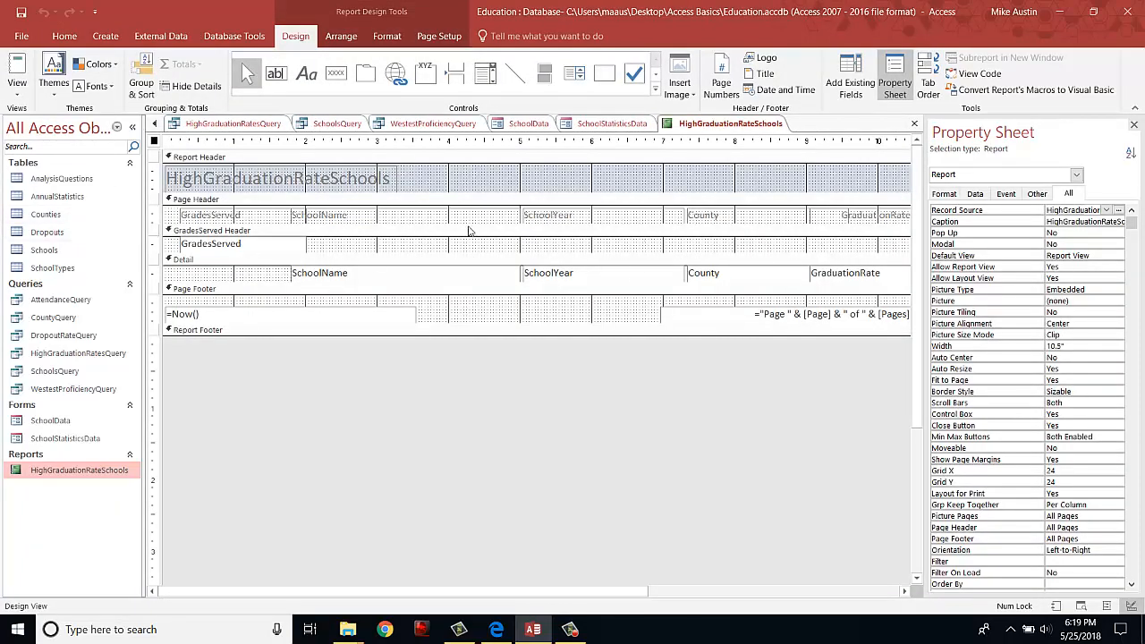
pyautogui.click(20, 95)
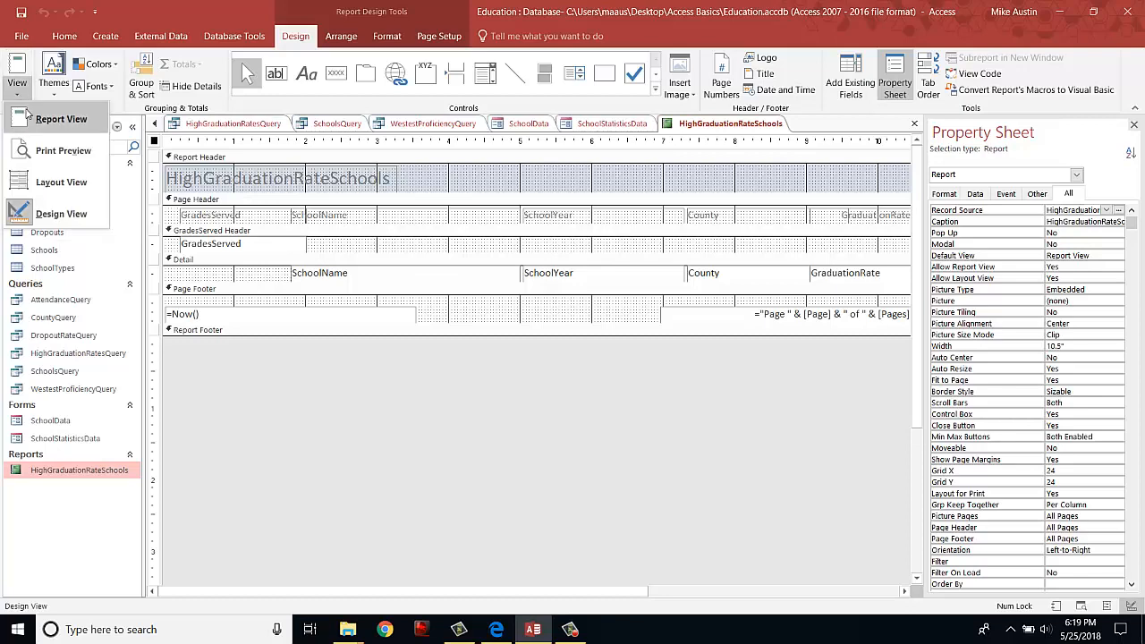
pyautogui.click(25, 118)
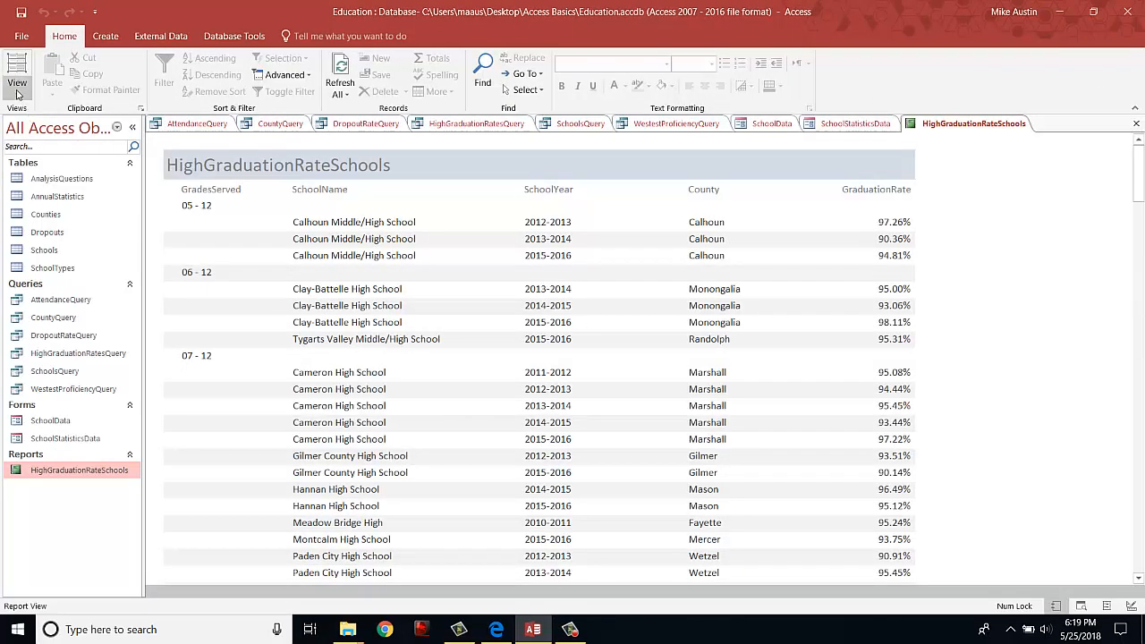
pyautogui.click(18, 93)
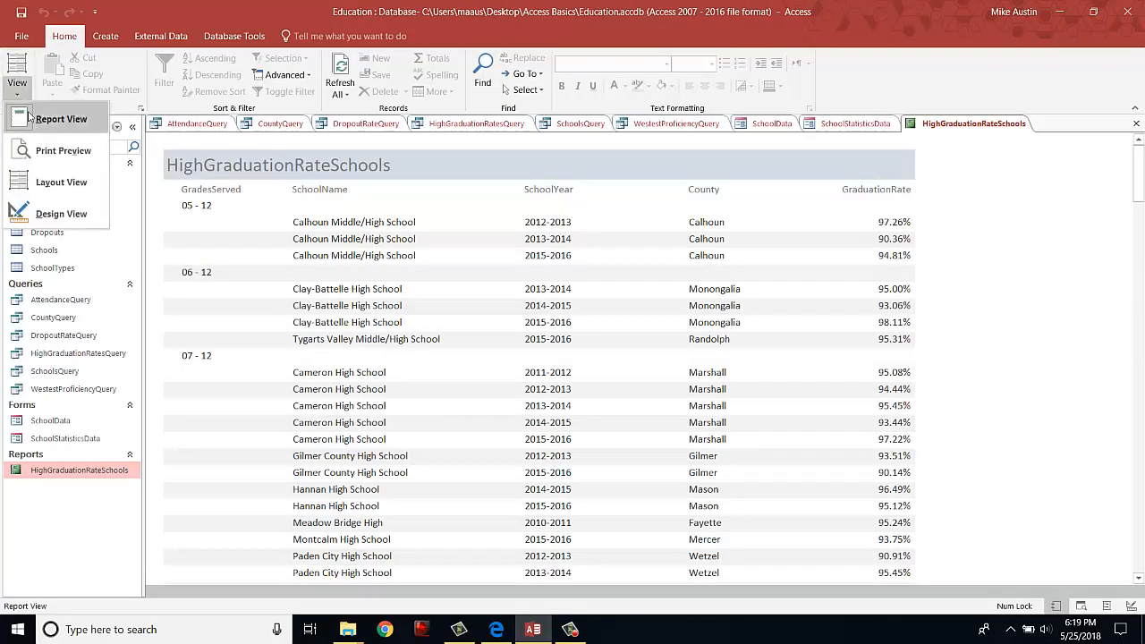
pyautogui.click(58, 180)
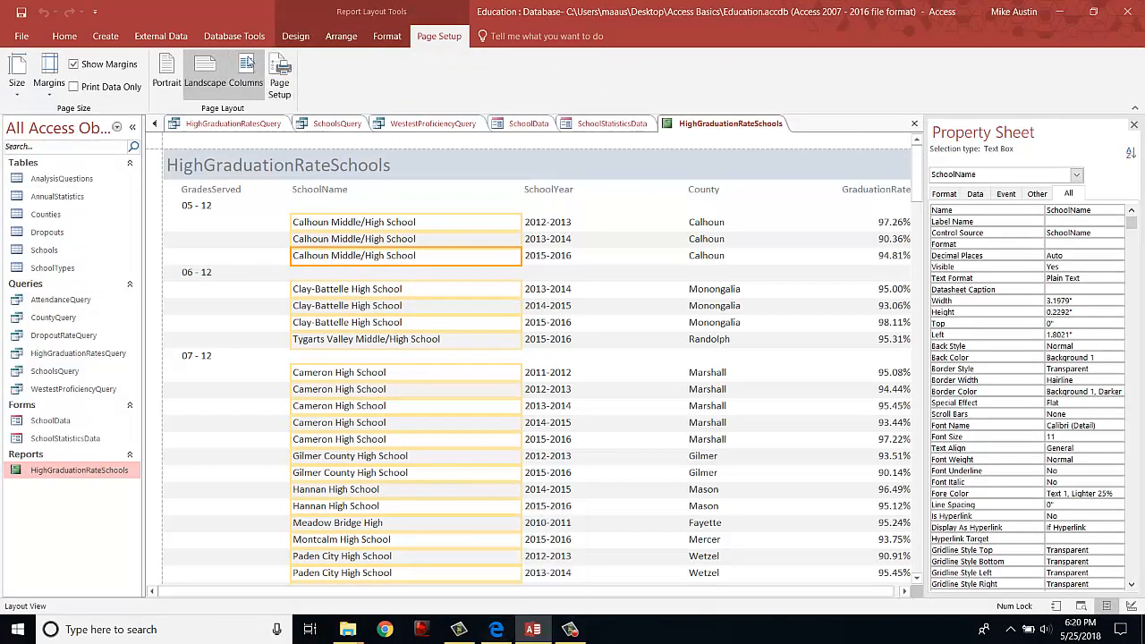
# Step: Close all the open queries, discarding the design changes to CountyQuery
pyautogui.click(234, 36)
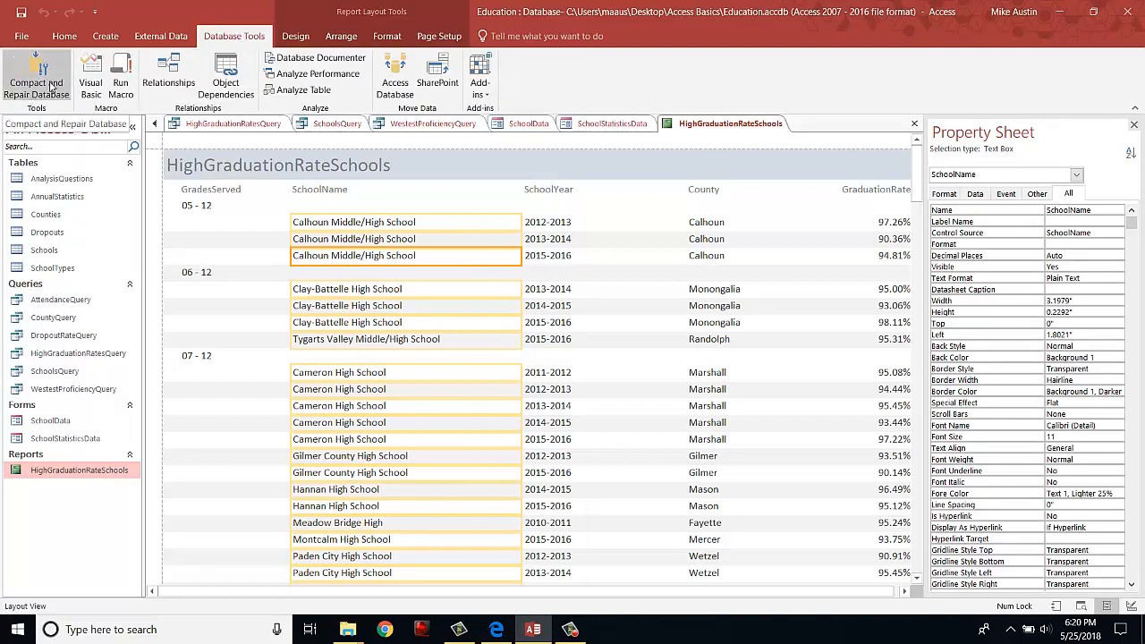
pyautogui.middleClick(224, 125)
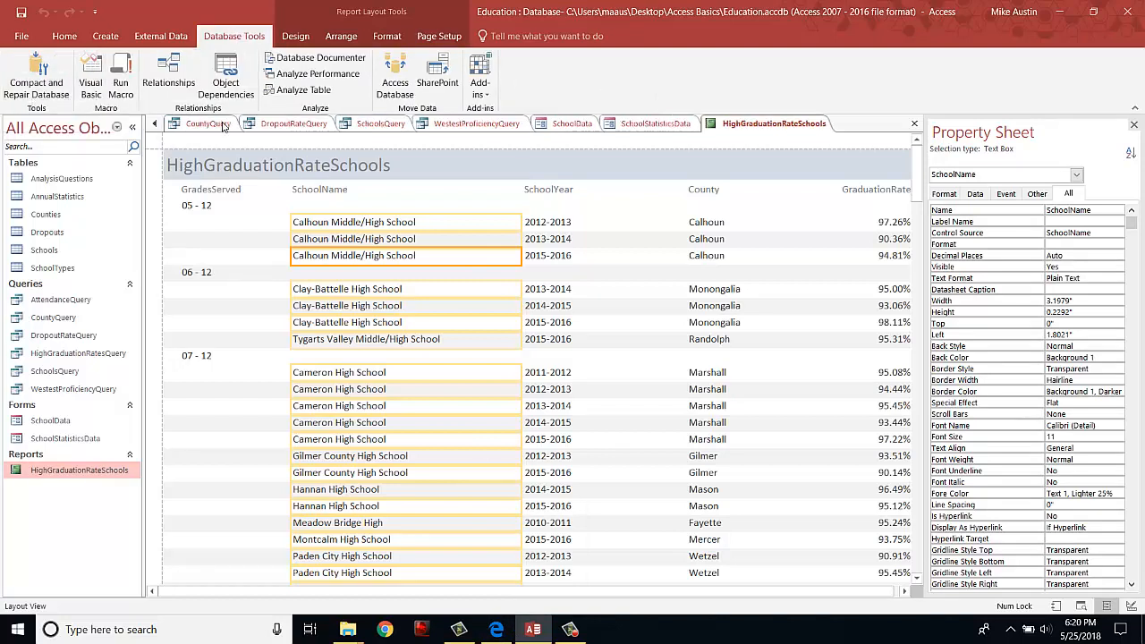
pyautogui.middleClick(224, 125)
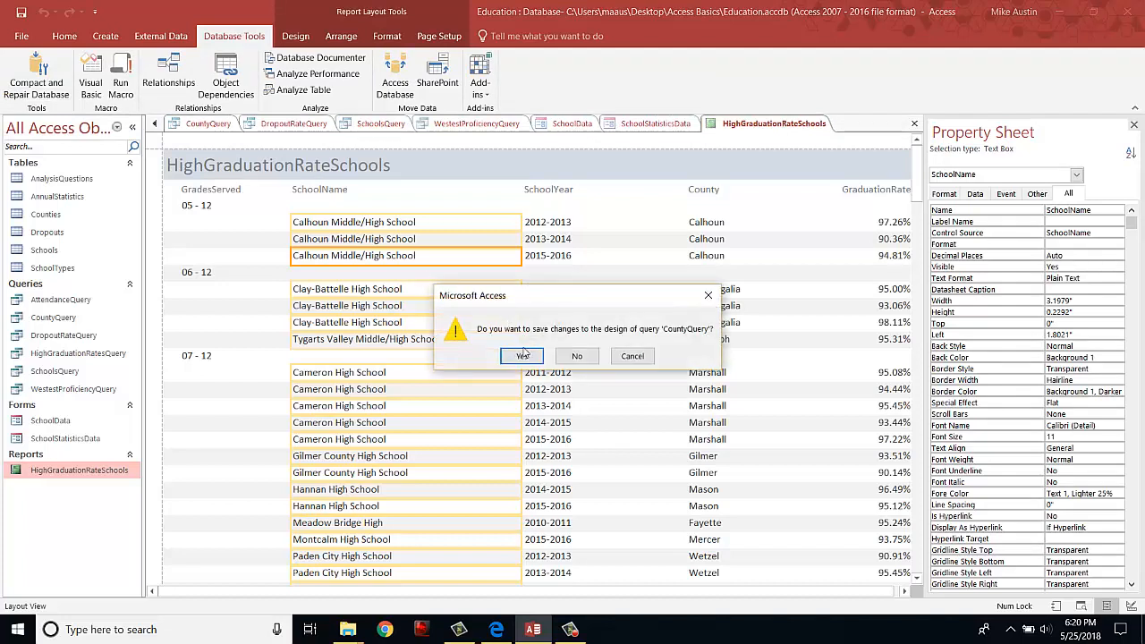
pyautogui.click(594, 360)
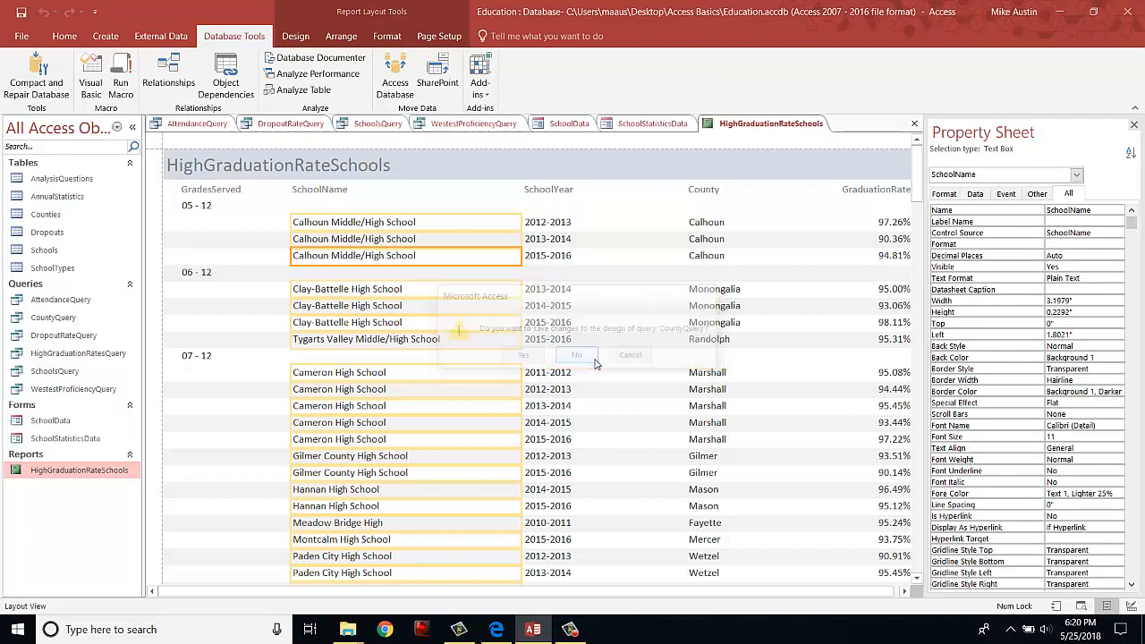
pyautogui.middleClick(222, 125)
pyautogui.middleClick(222, 125)
pyautogui.middleClick(219, 125)
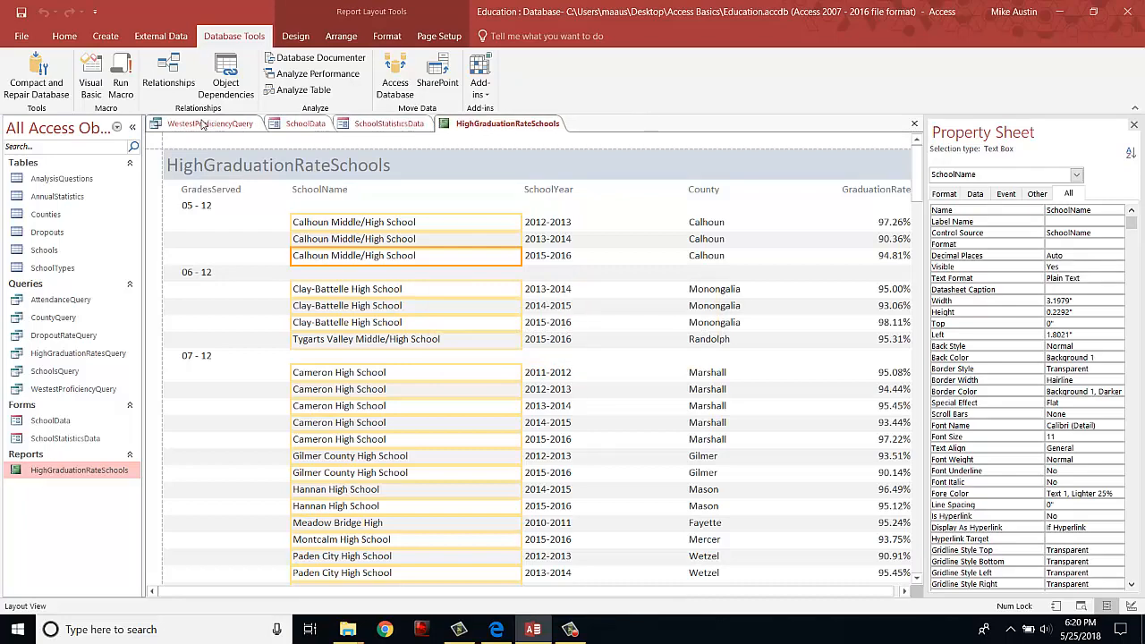
pyautogui.middleClick(203, 124)
# Step: Close the SchoolData and SchoolStatisticsData forms and the HighGraduationRateSchools report, and compact and repair the database
pyautogui.rightClick(203, 124)
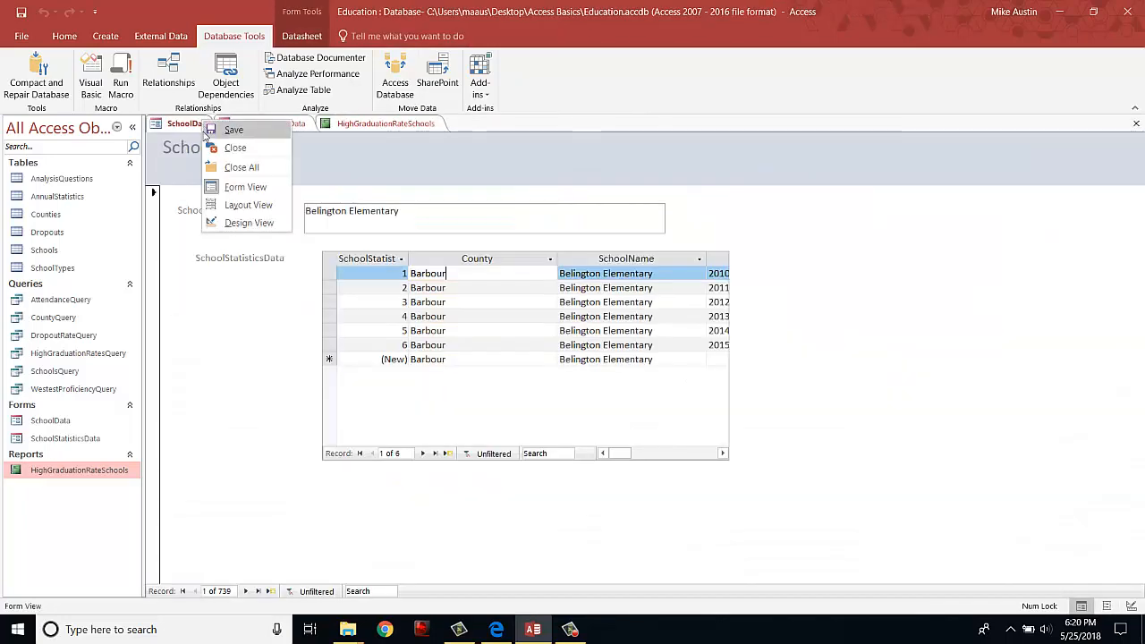
pyautogui.click(227, 146)
pyautogui.rightClick(191, 124)
pyautogui.click(228, 146)
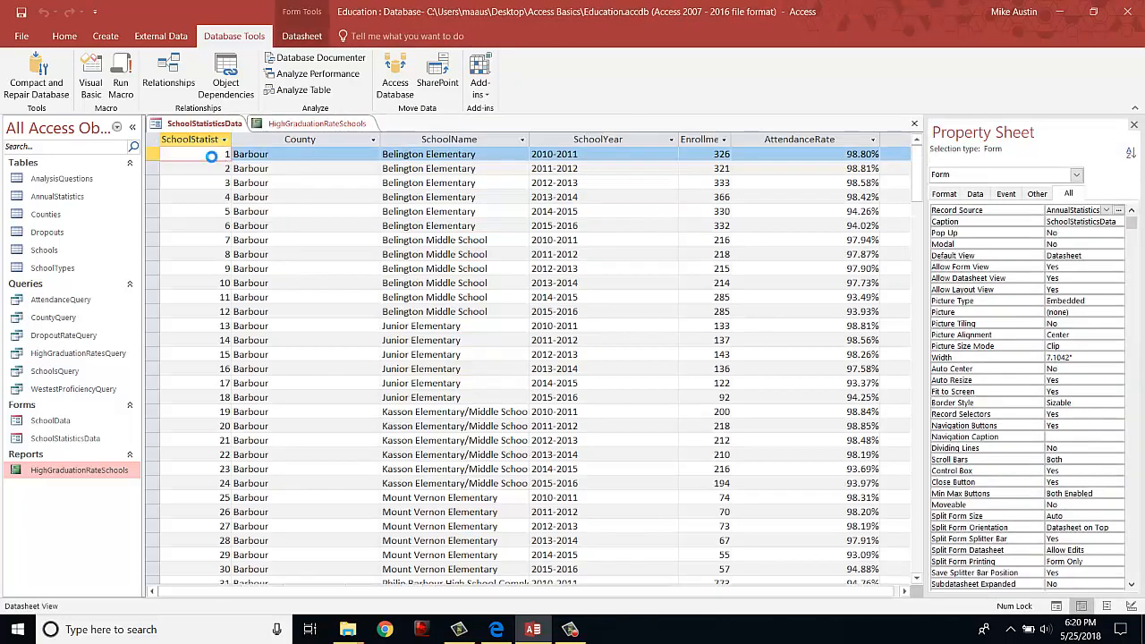
pyautogui.rightClick(204, 125)
pyautogui.click(225, 148)
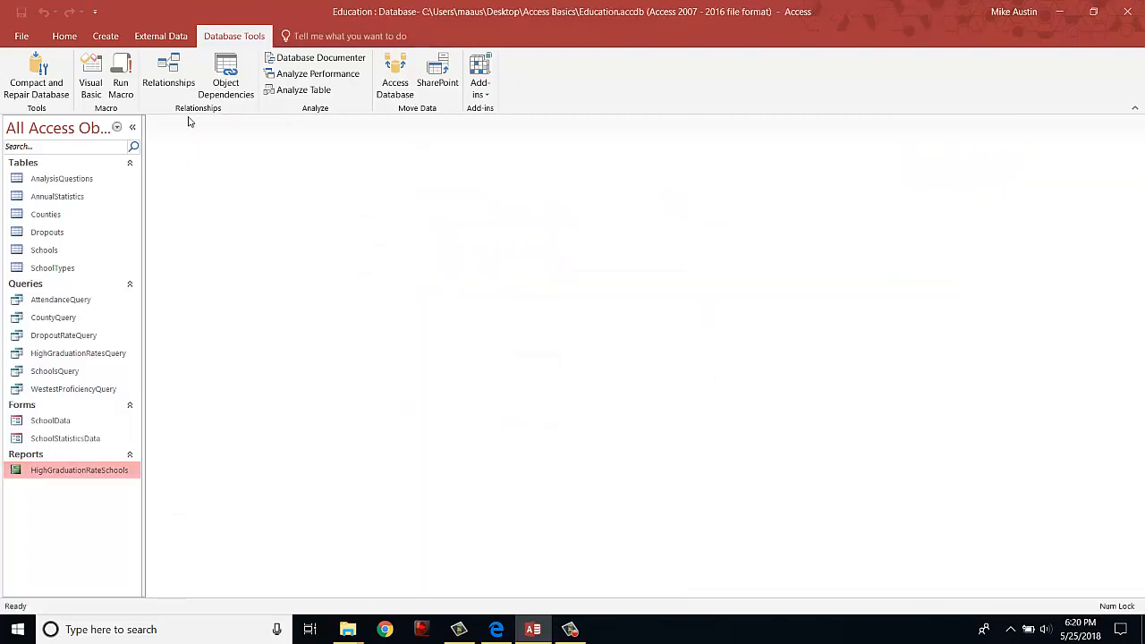
pyautogui.click(33, 78)
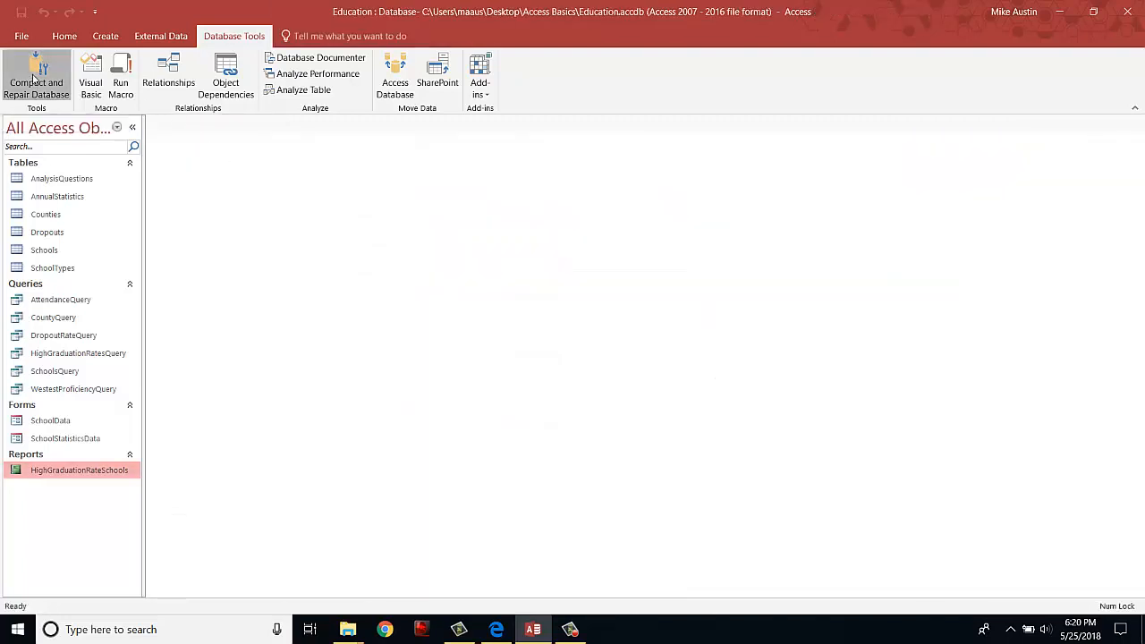